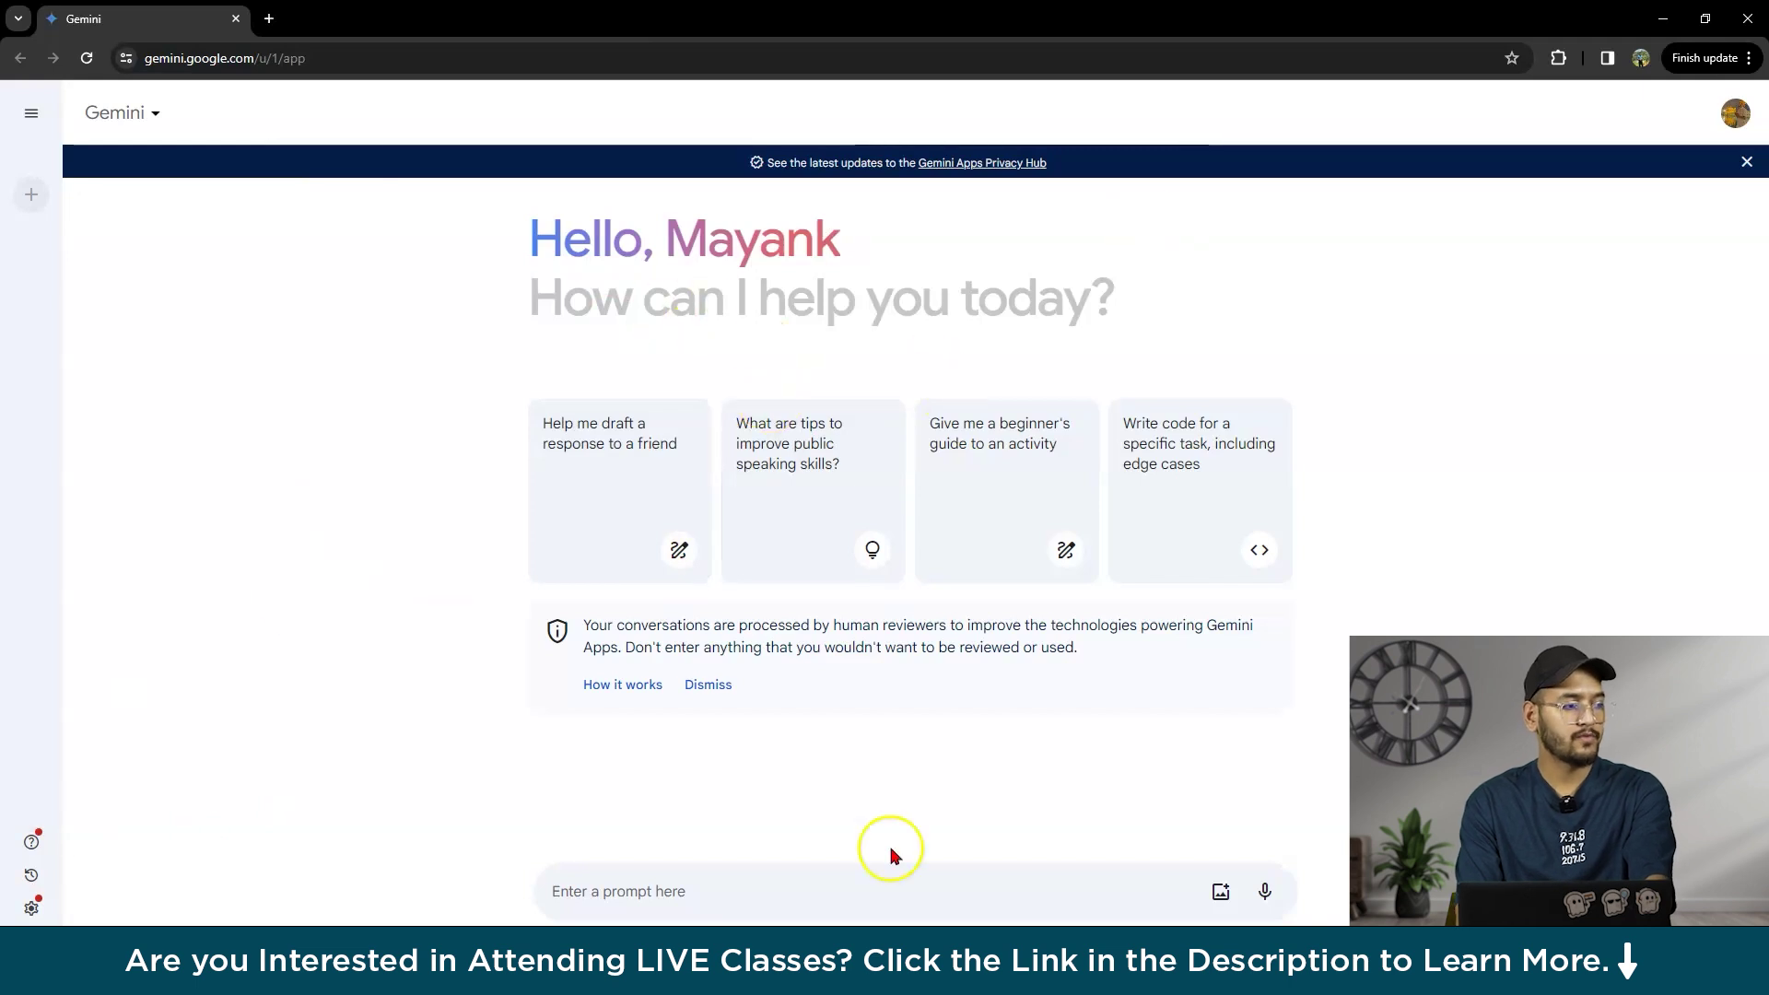
- Ask Gemini 'how gemini can help content creators' to get its list of benefits
left_click(792, 910)
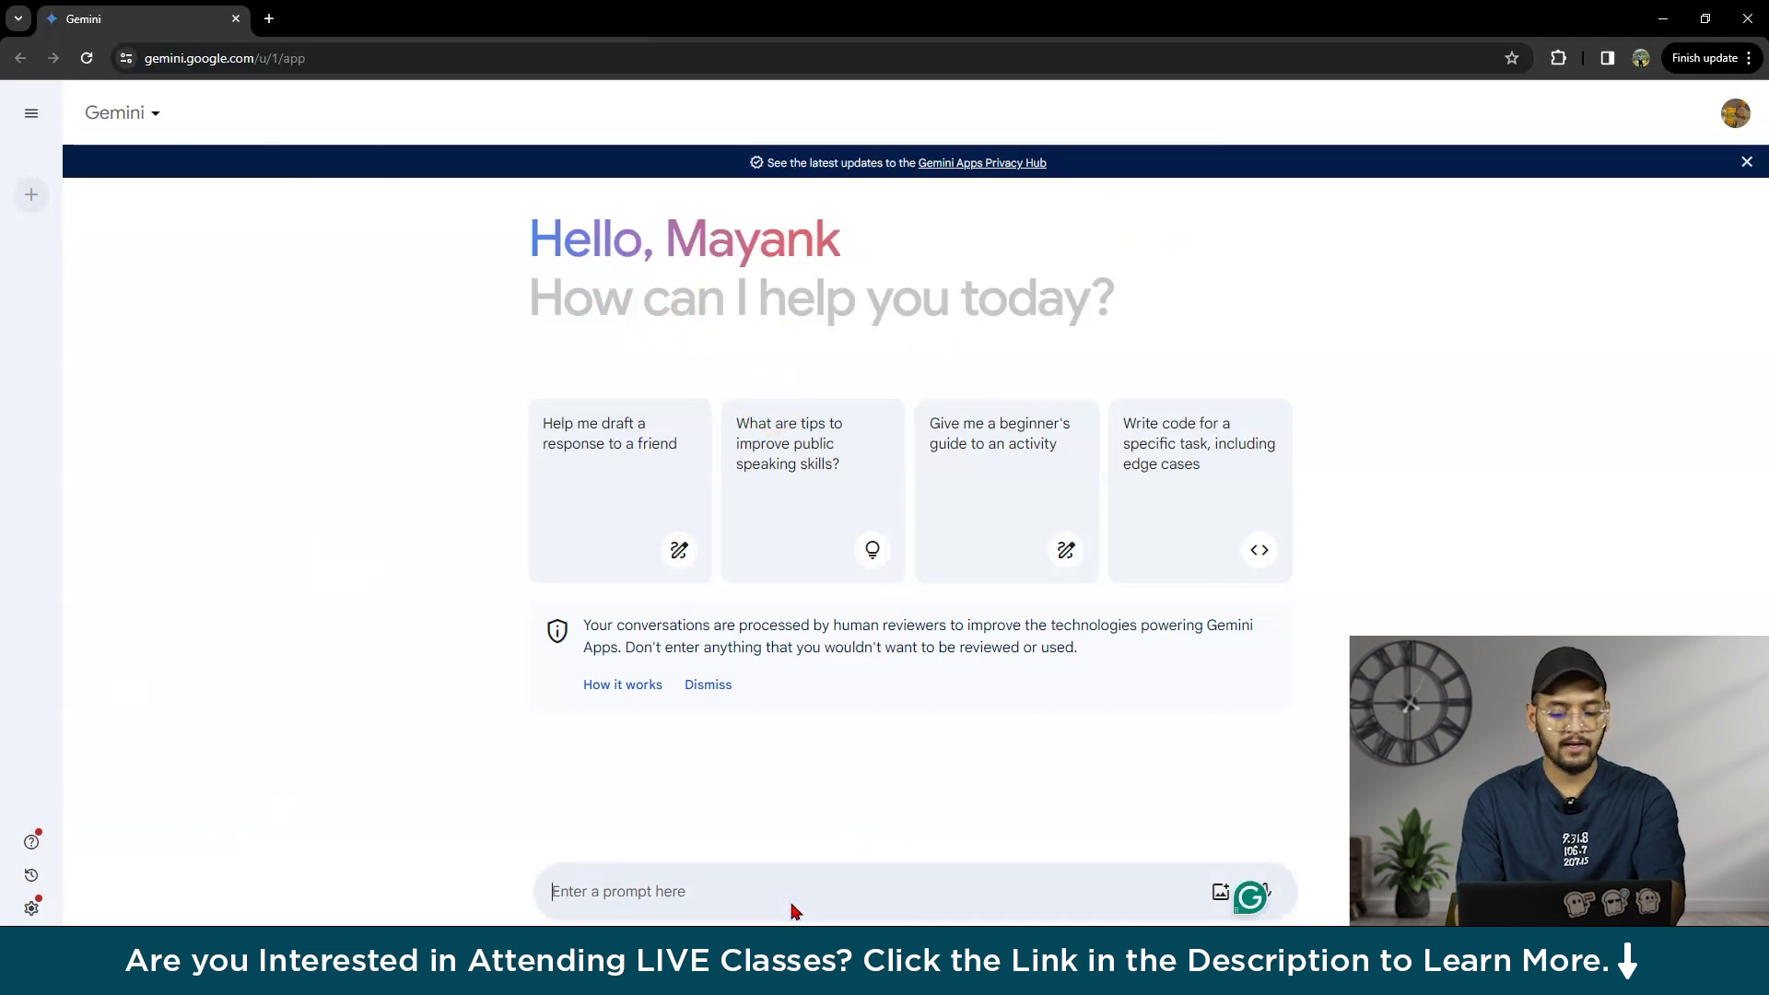
type("h")
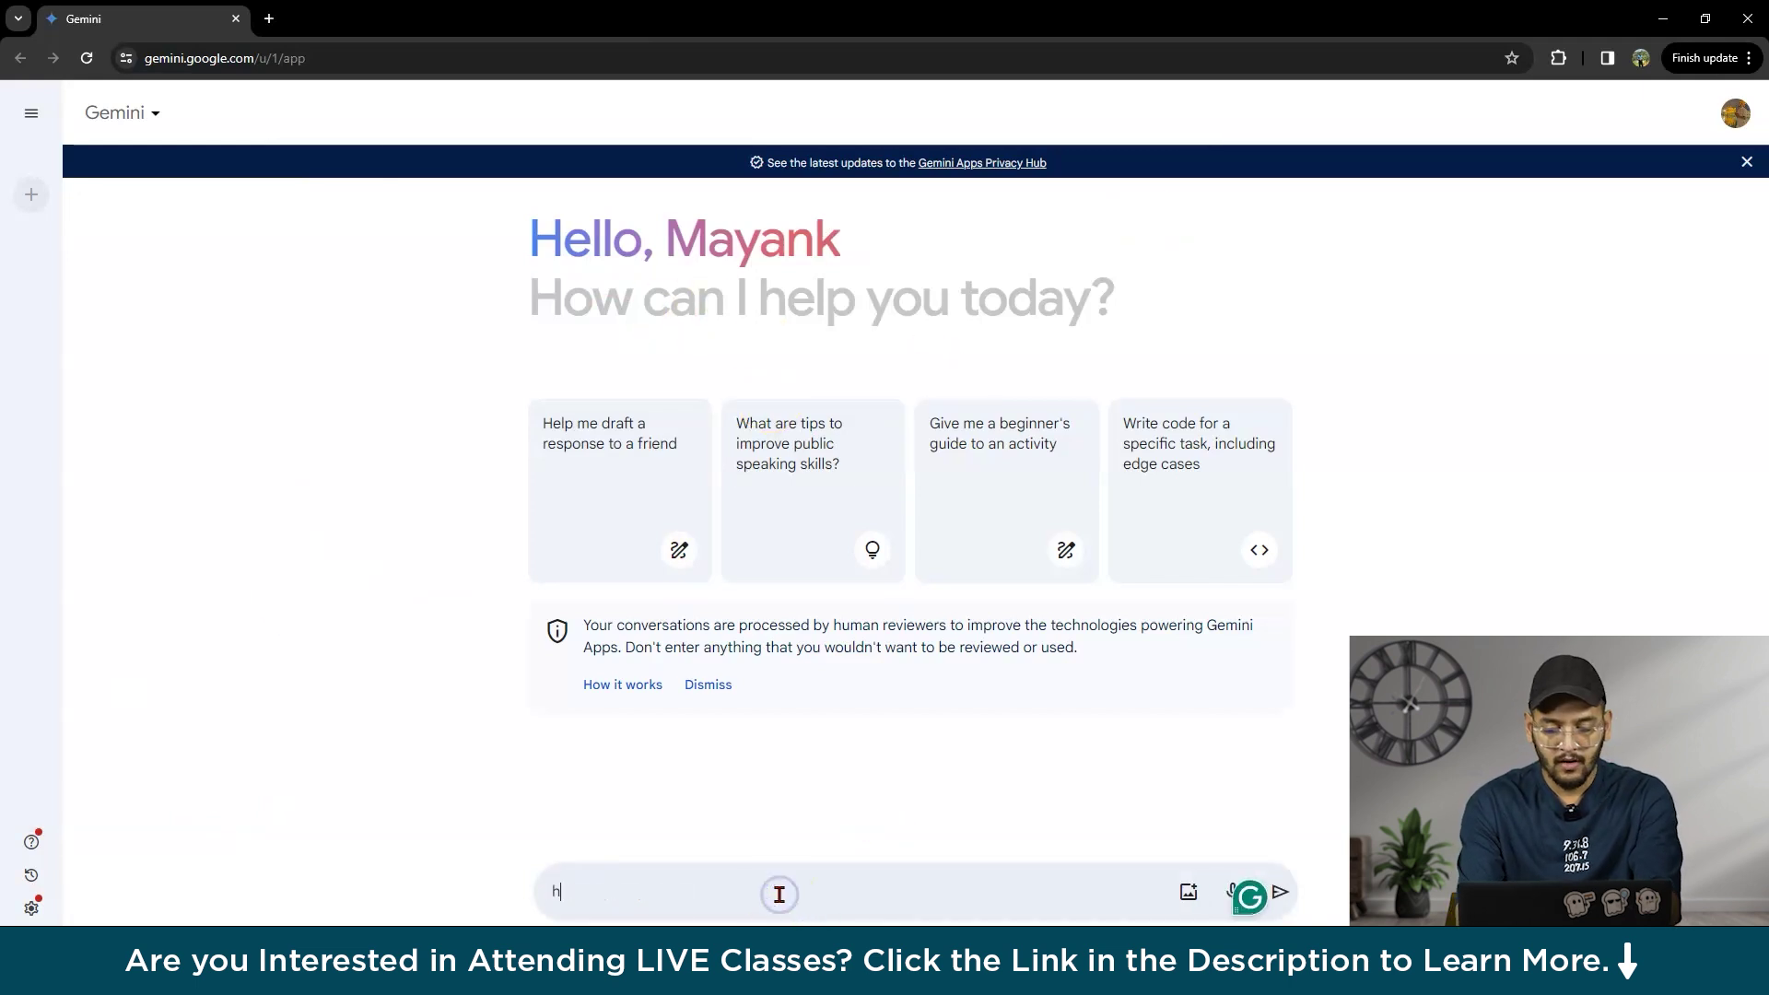
type("ow gemini ")
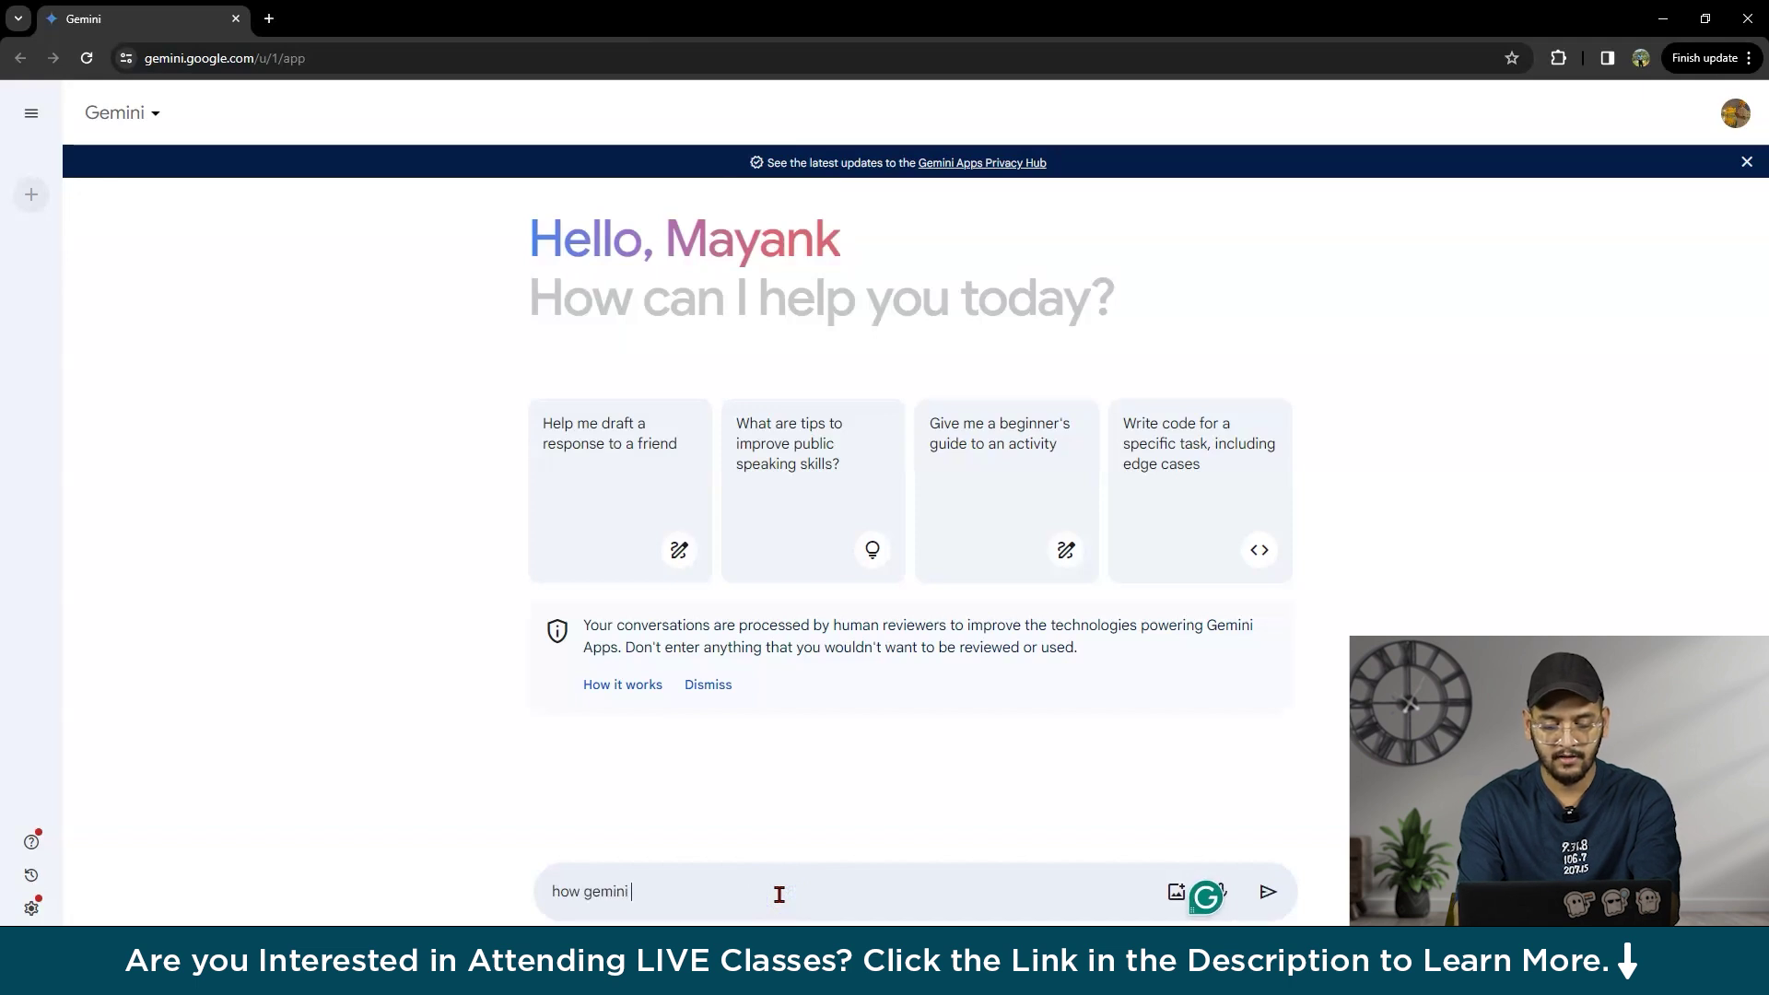
type("can help content creators")
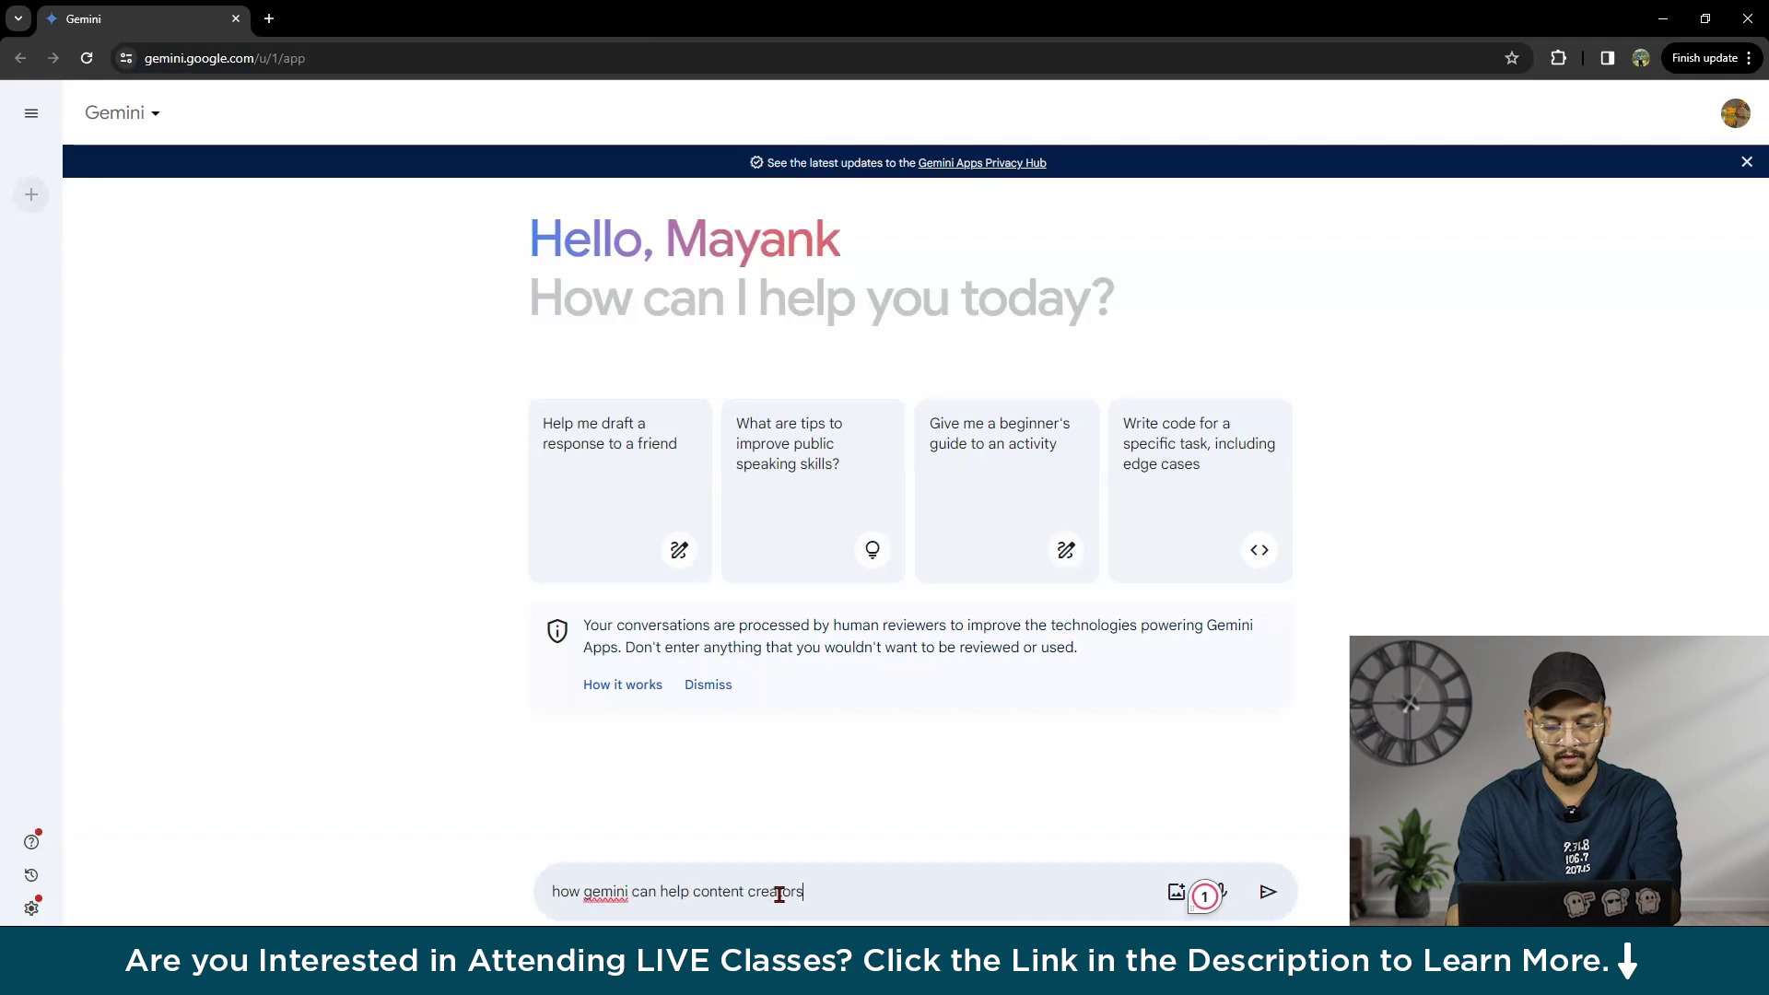
key("Return")
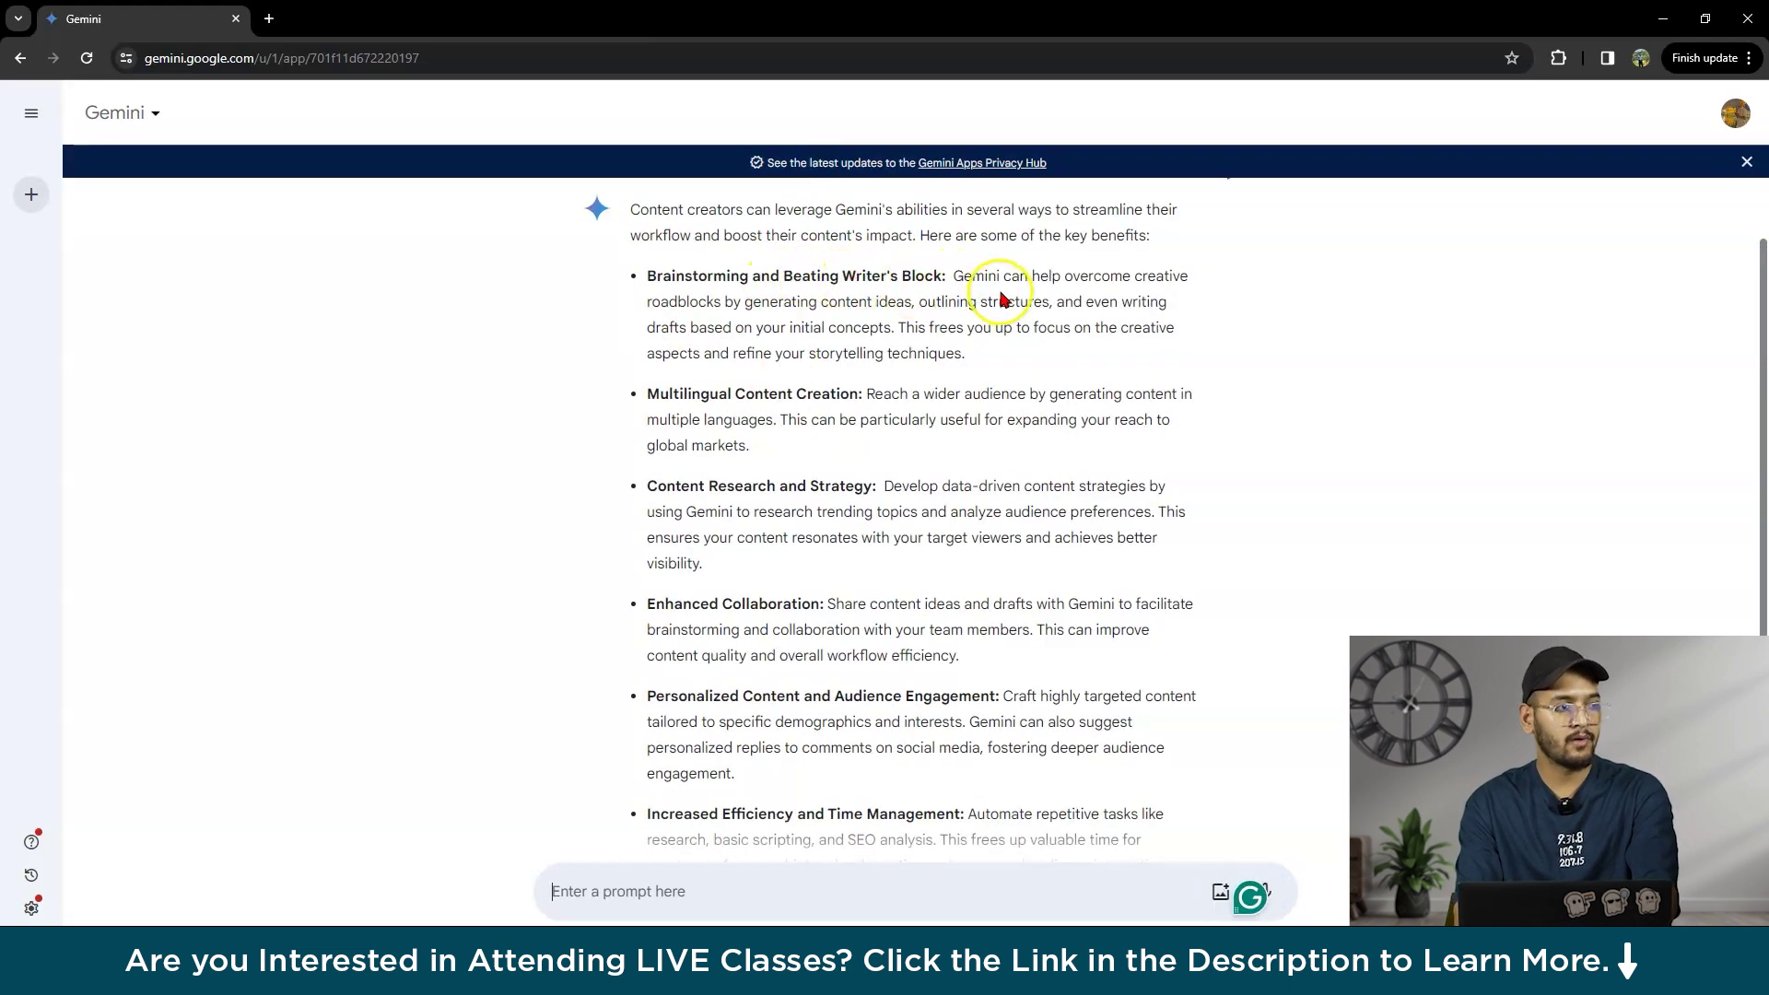
scroll(1002, 298, "down", 1)
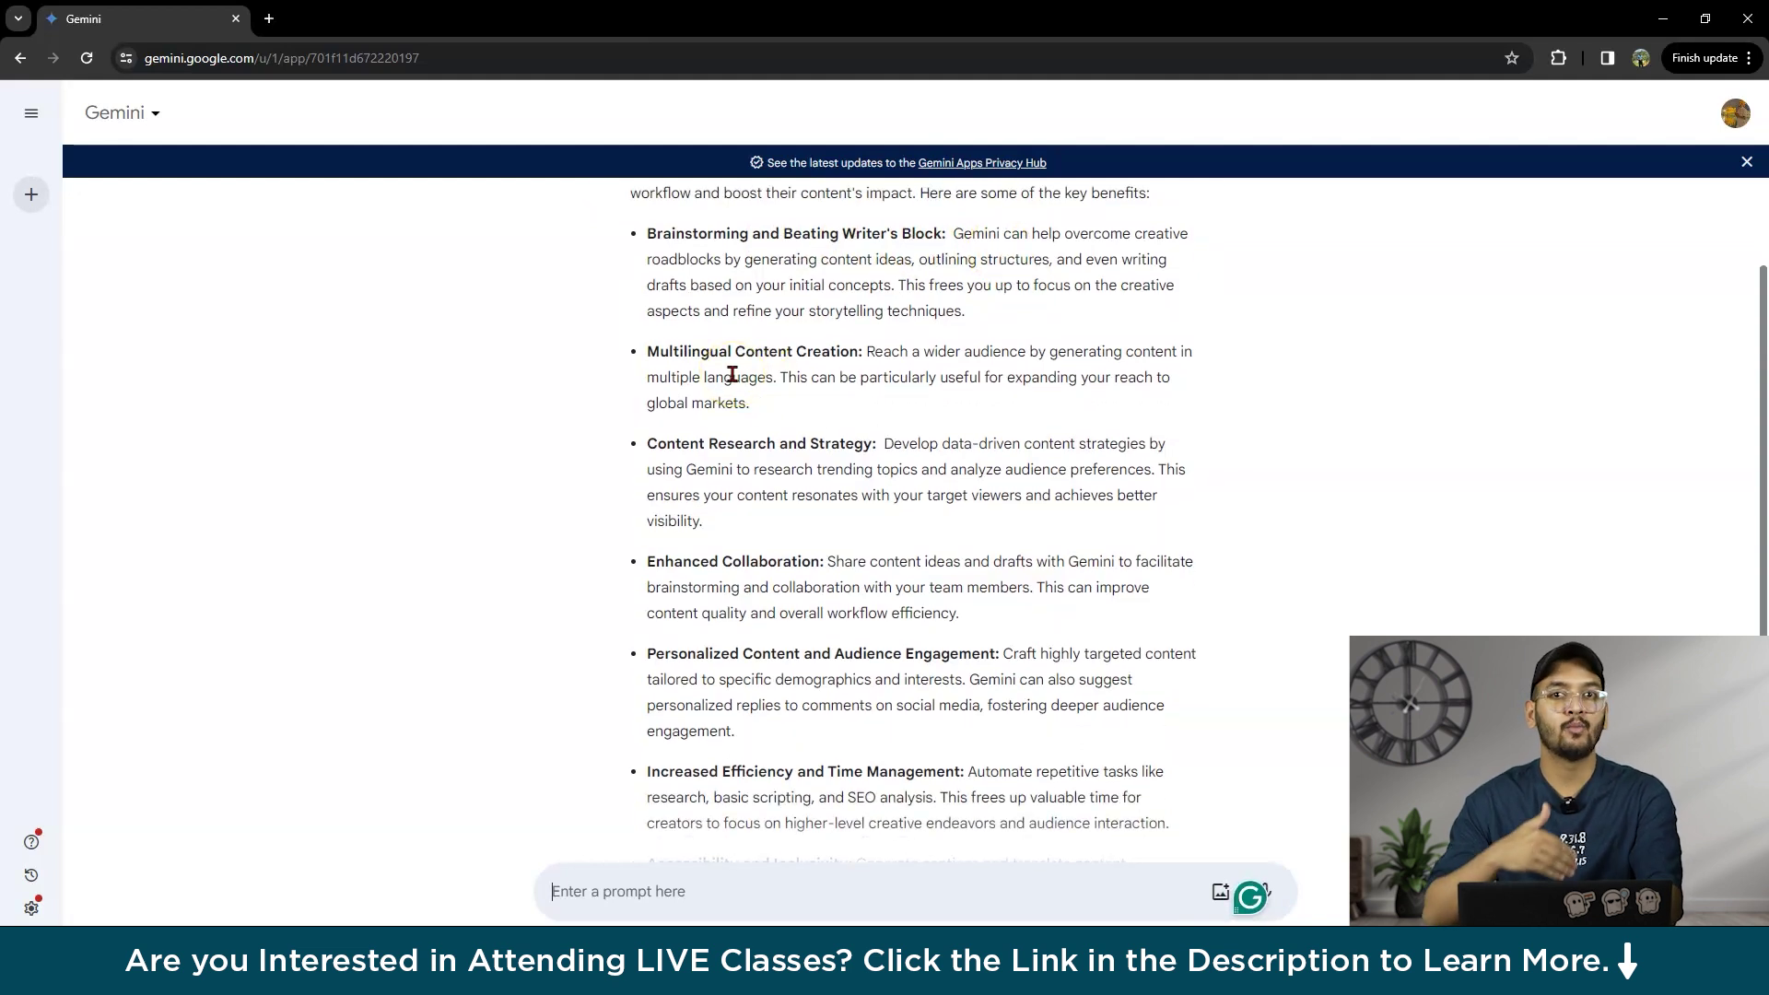
scroll(893, 348, "down", 2)
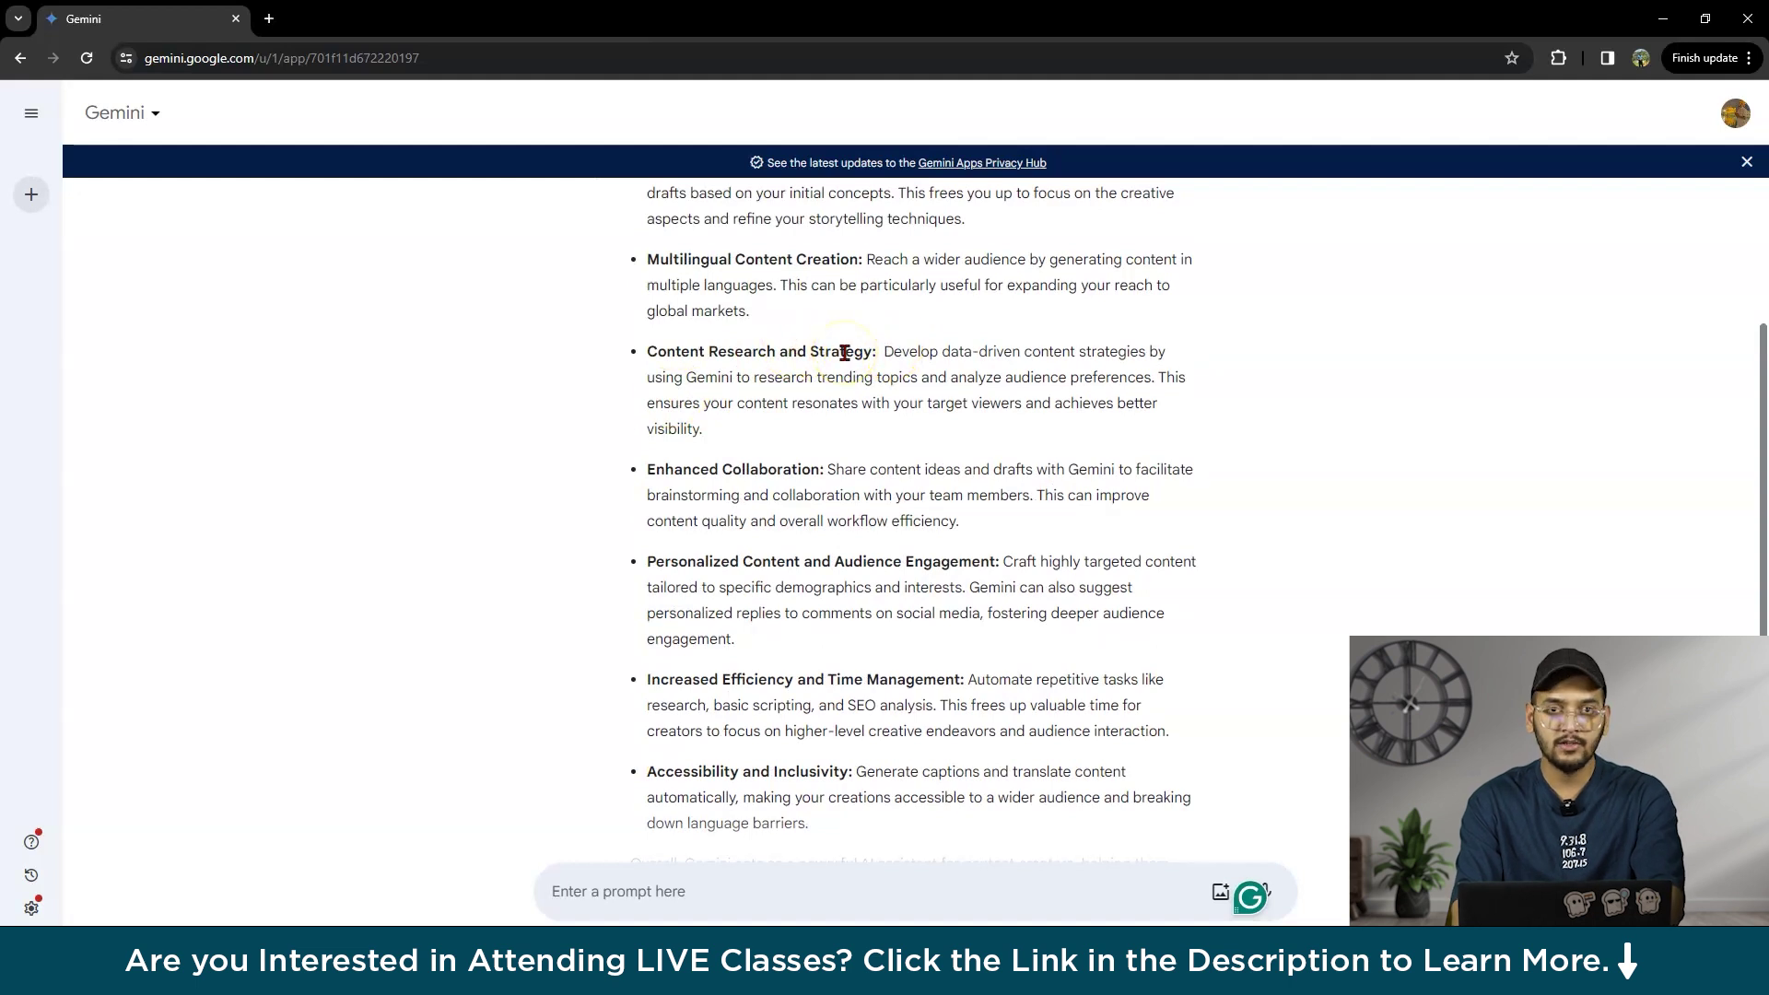
scroll(844, 353, "down", 1)
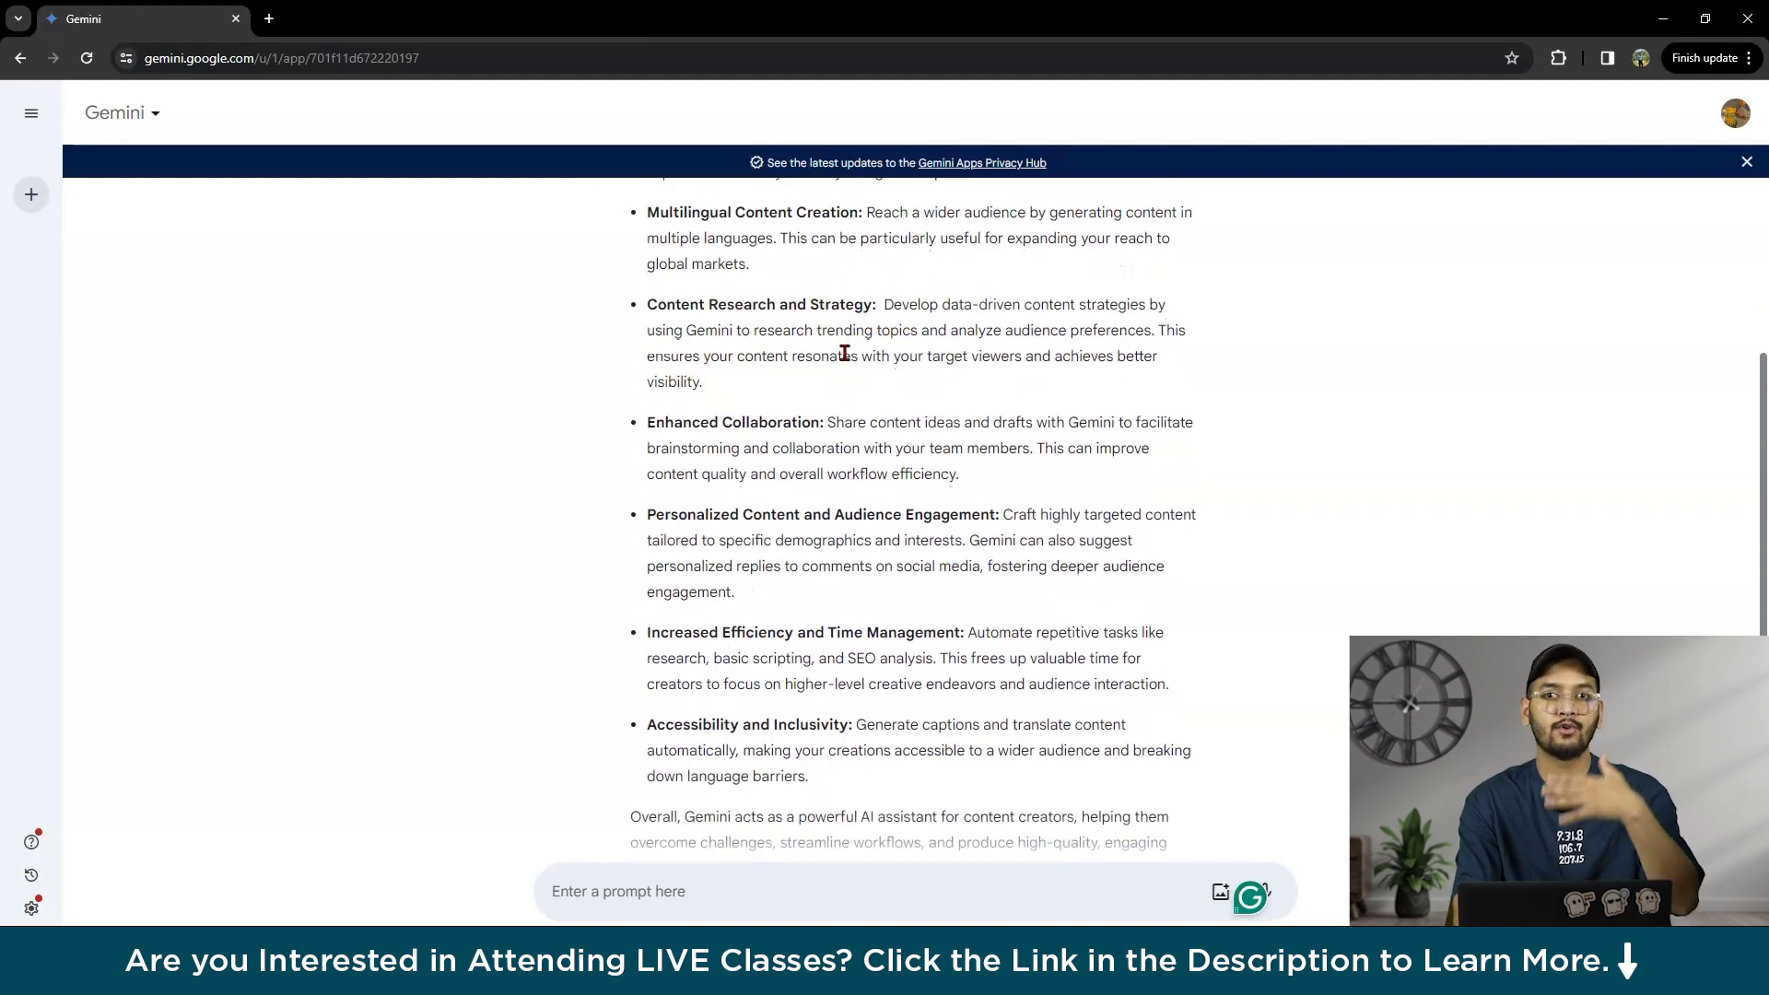
scroll(844, 353, "down", 1)
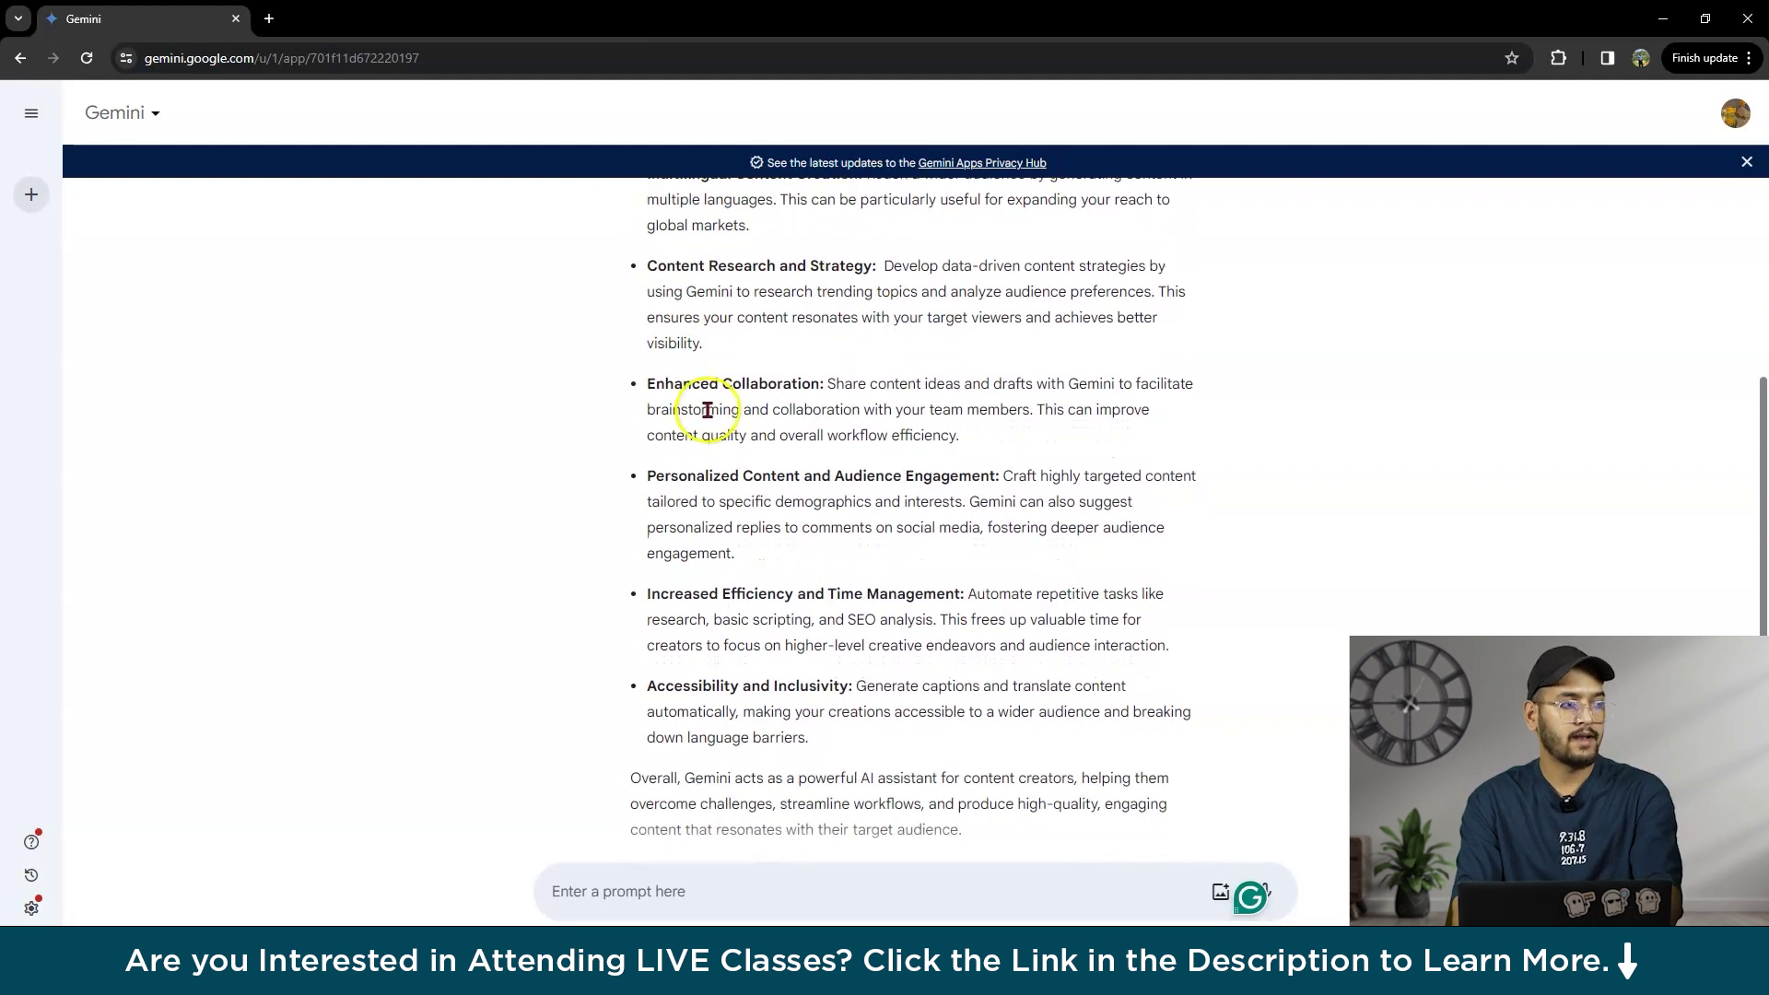
left_click(798, 408)
left_click(711, 496)
scroll(711, 496, "down", 1)
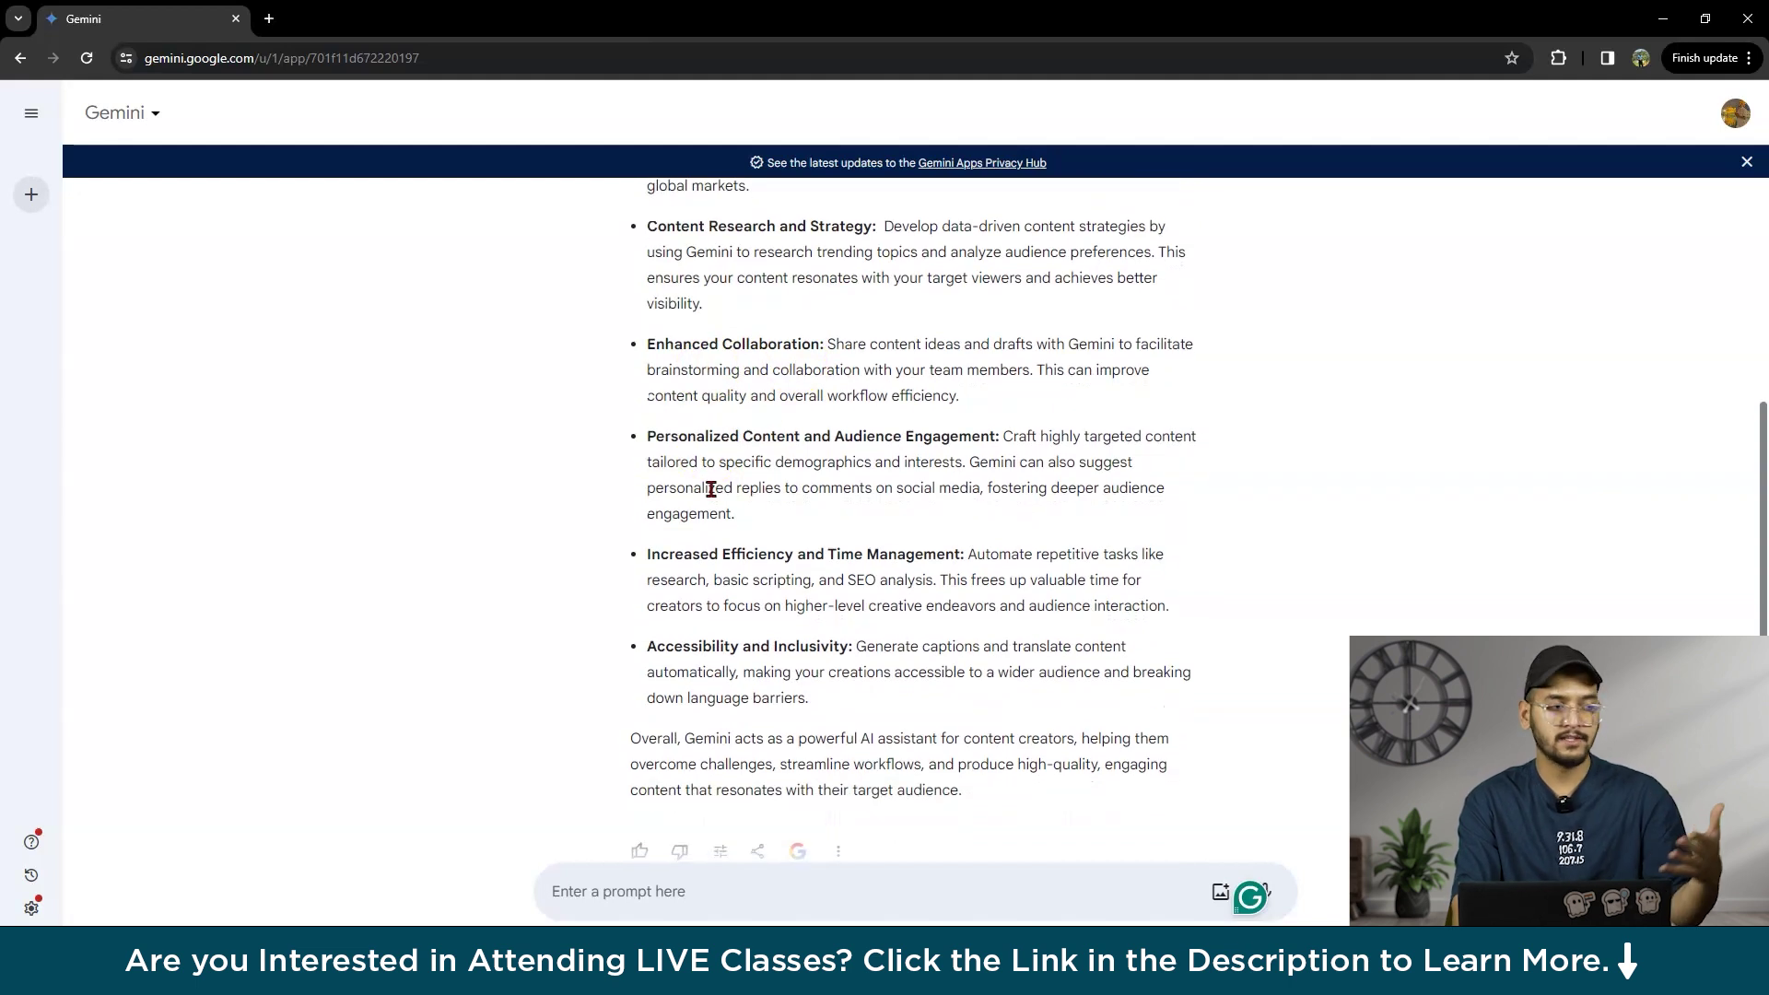
scroll(711, 489, "down", 1)
left_click(735, 550)
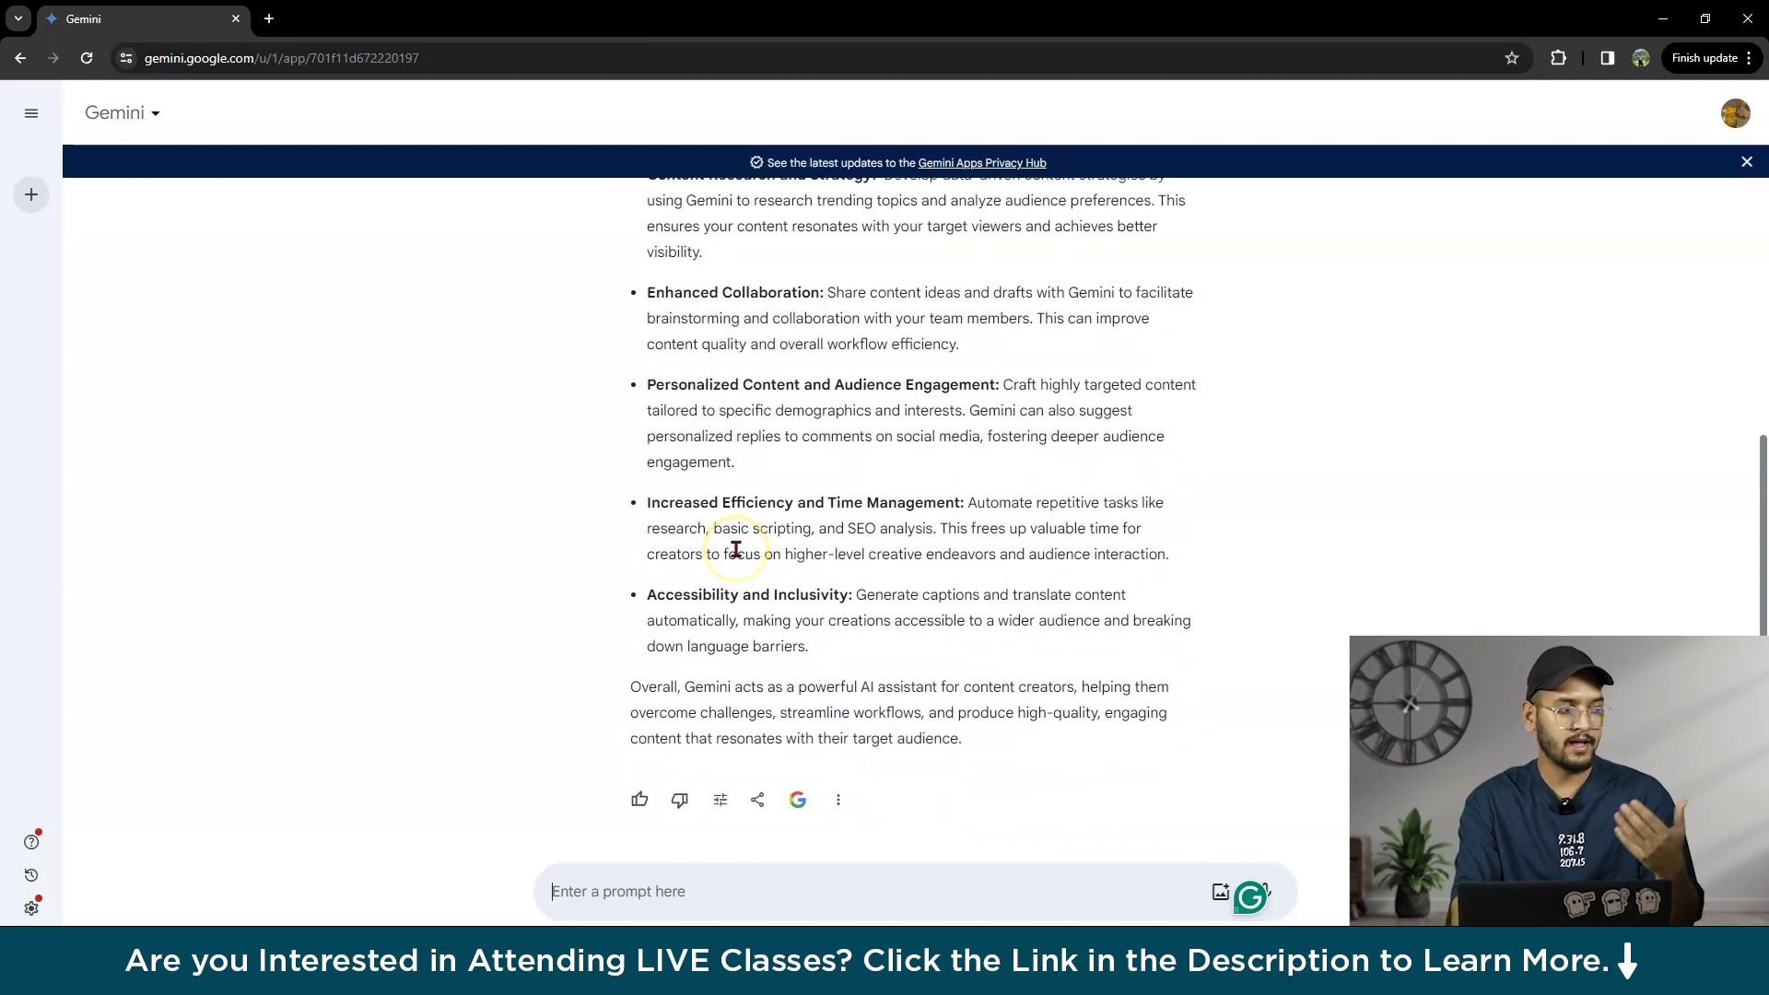
left_click(898, 558)
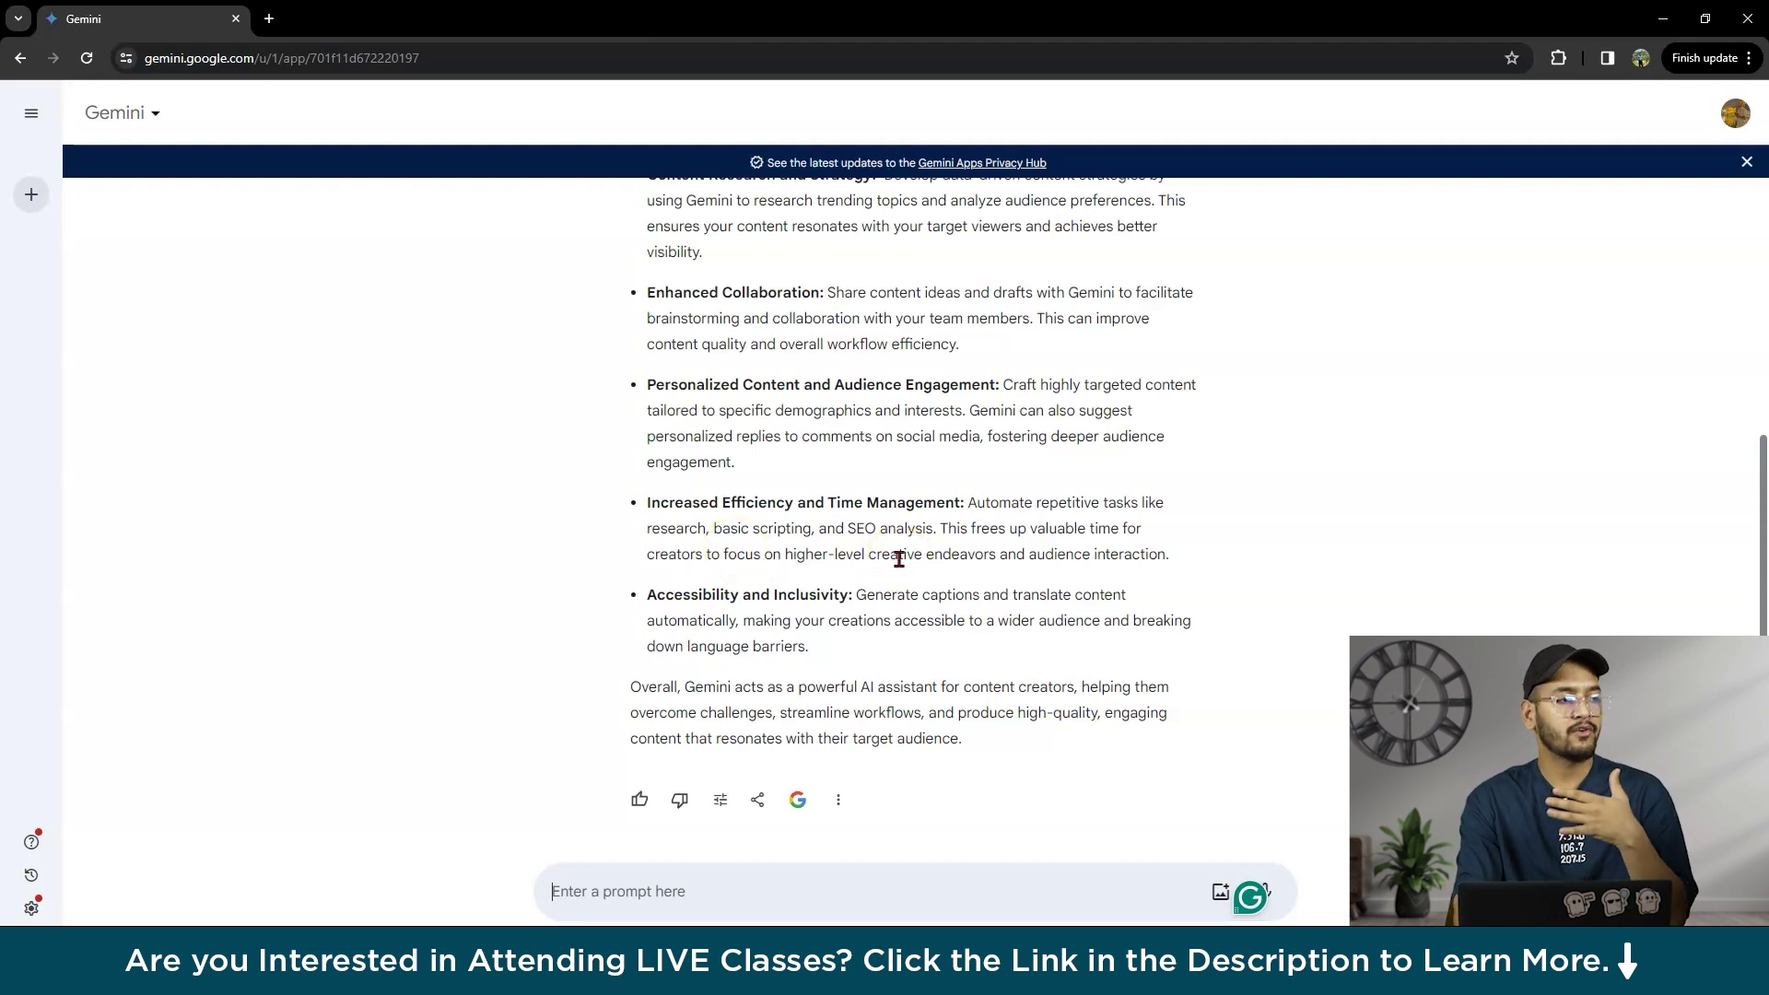
left_click(1080, 588)
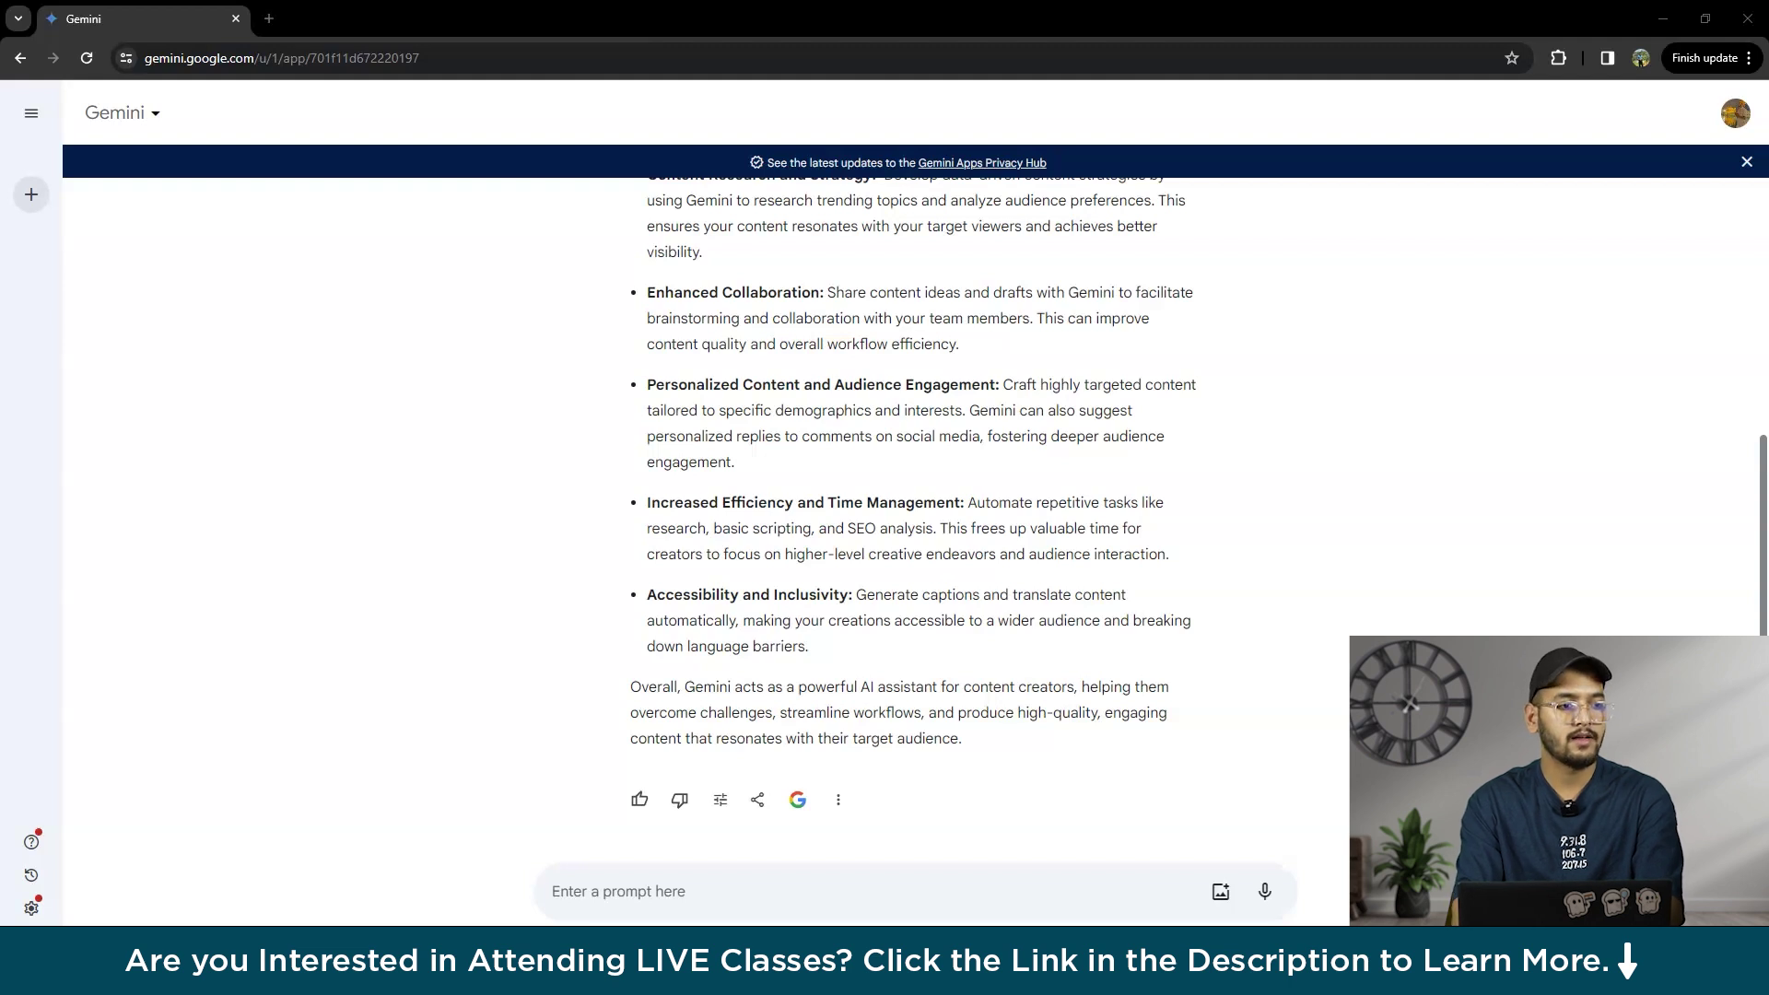
- Send the pasted chocolate chip cookie question and scroll through Gemini's list of reasons
left_click(860, 887)
type("I think chocolate chip cookies are the best, but some people don’t like them. Can you tell me why?")
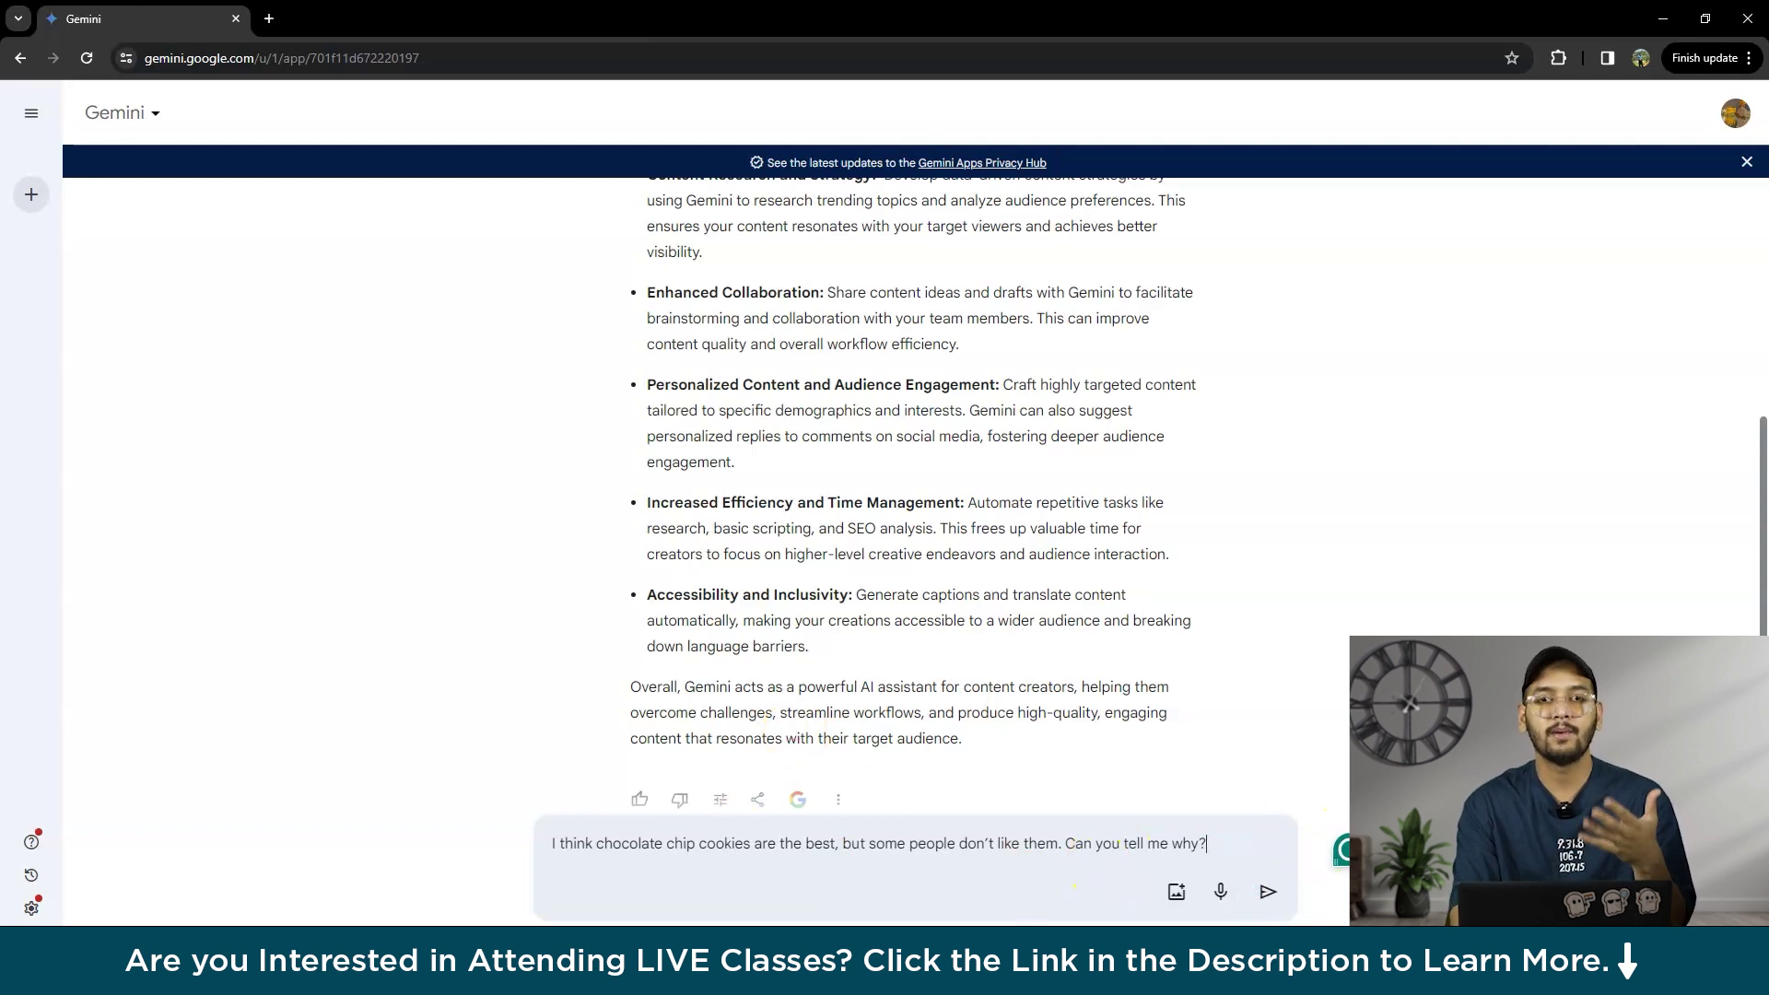
left_click(1283, 903)
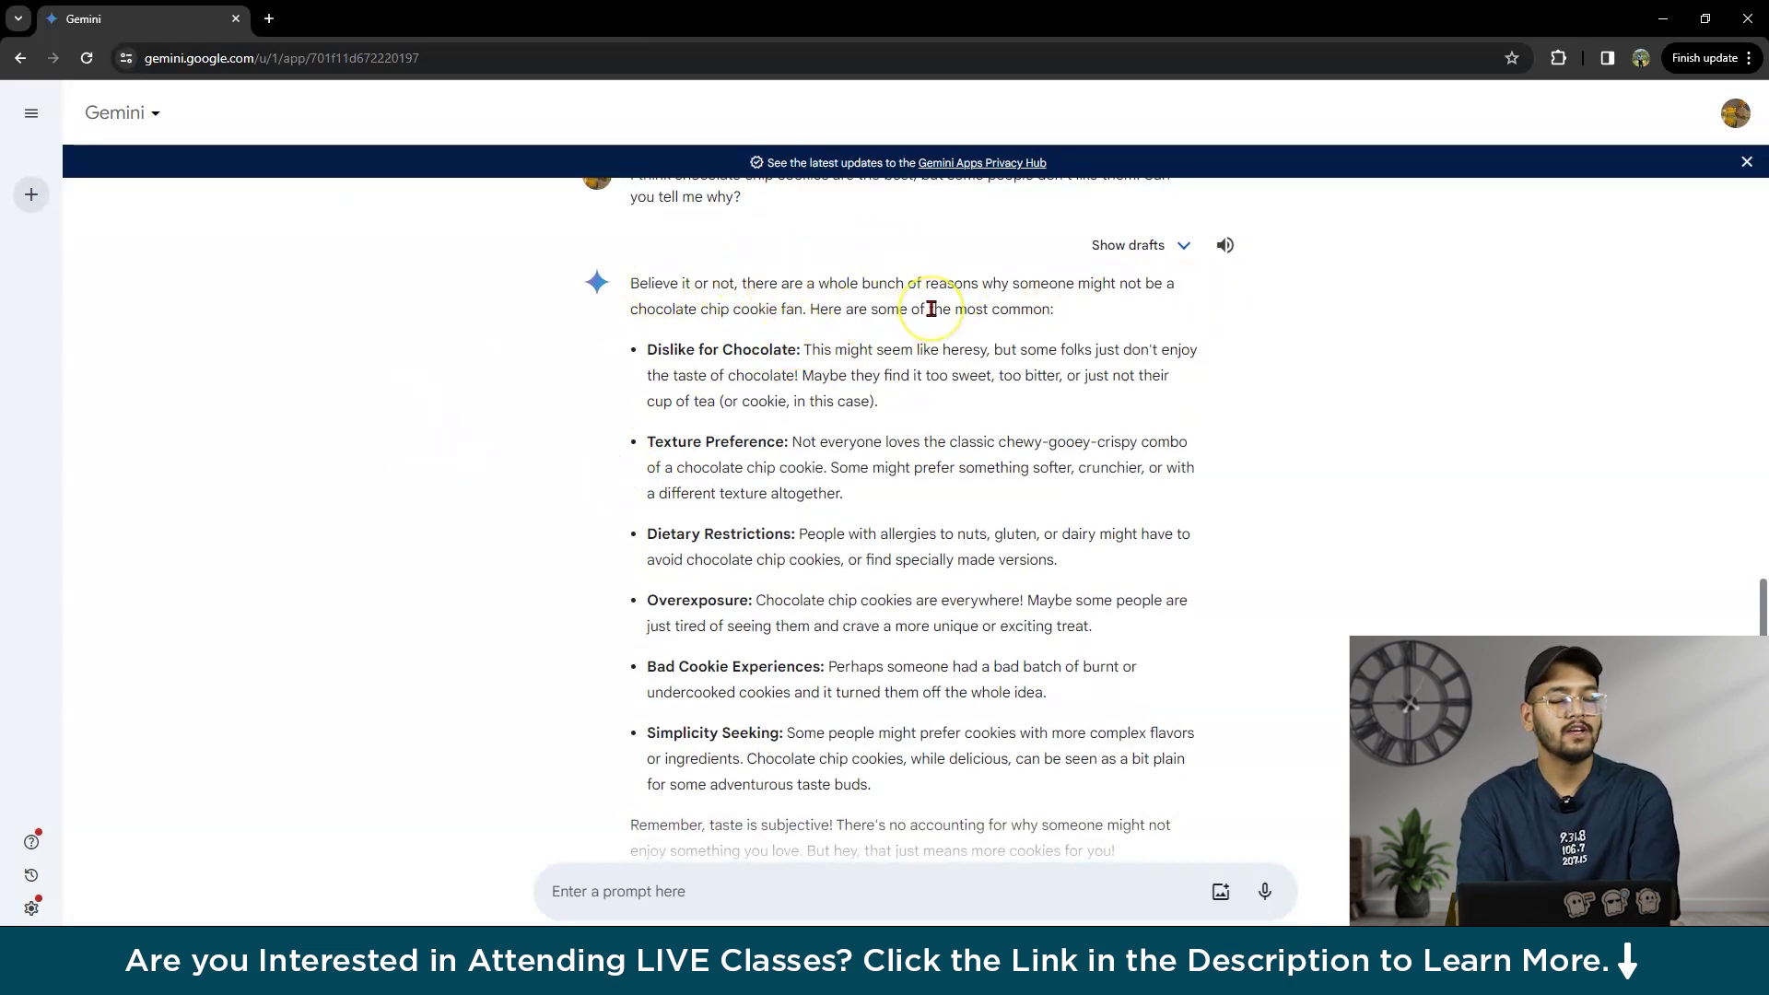
scroll(931, 309, "down", 1)
scroll(879, 299, "up", 1)
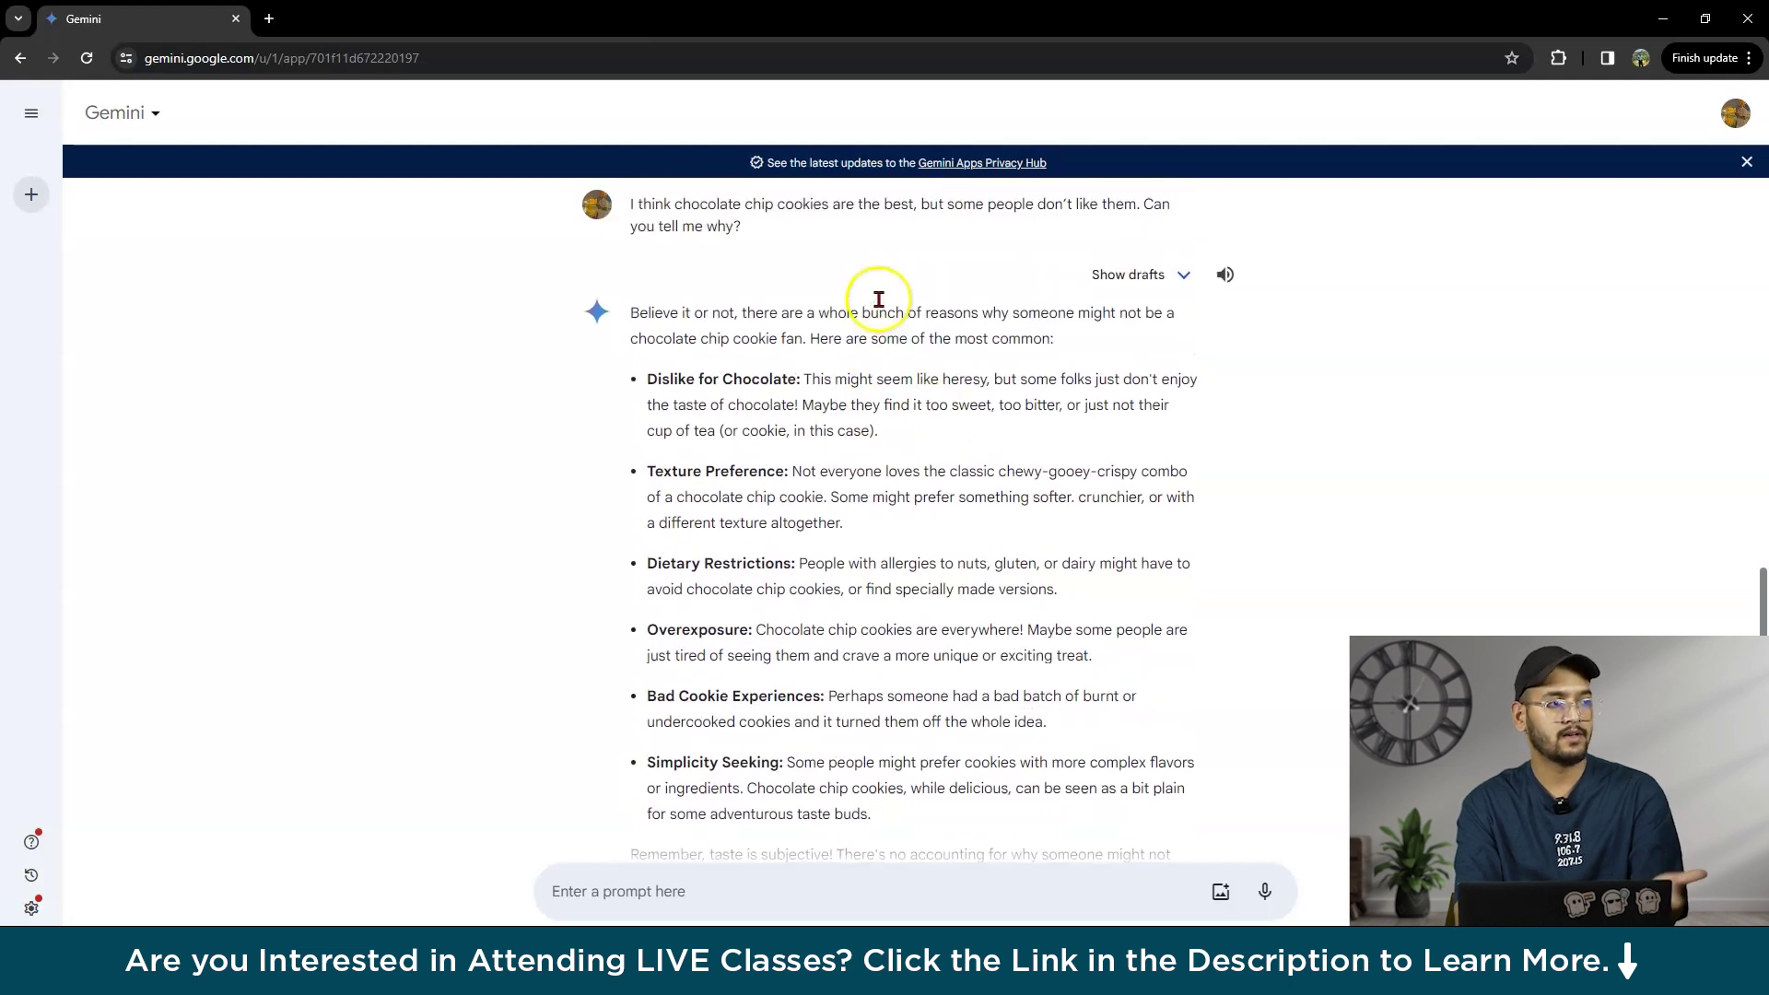
scroll(879, 299, "down", 1)
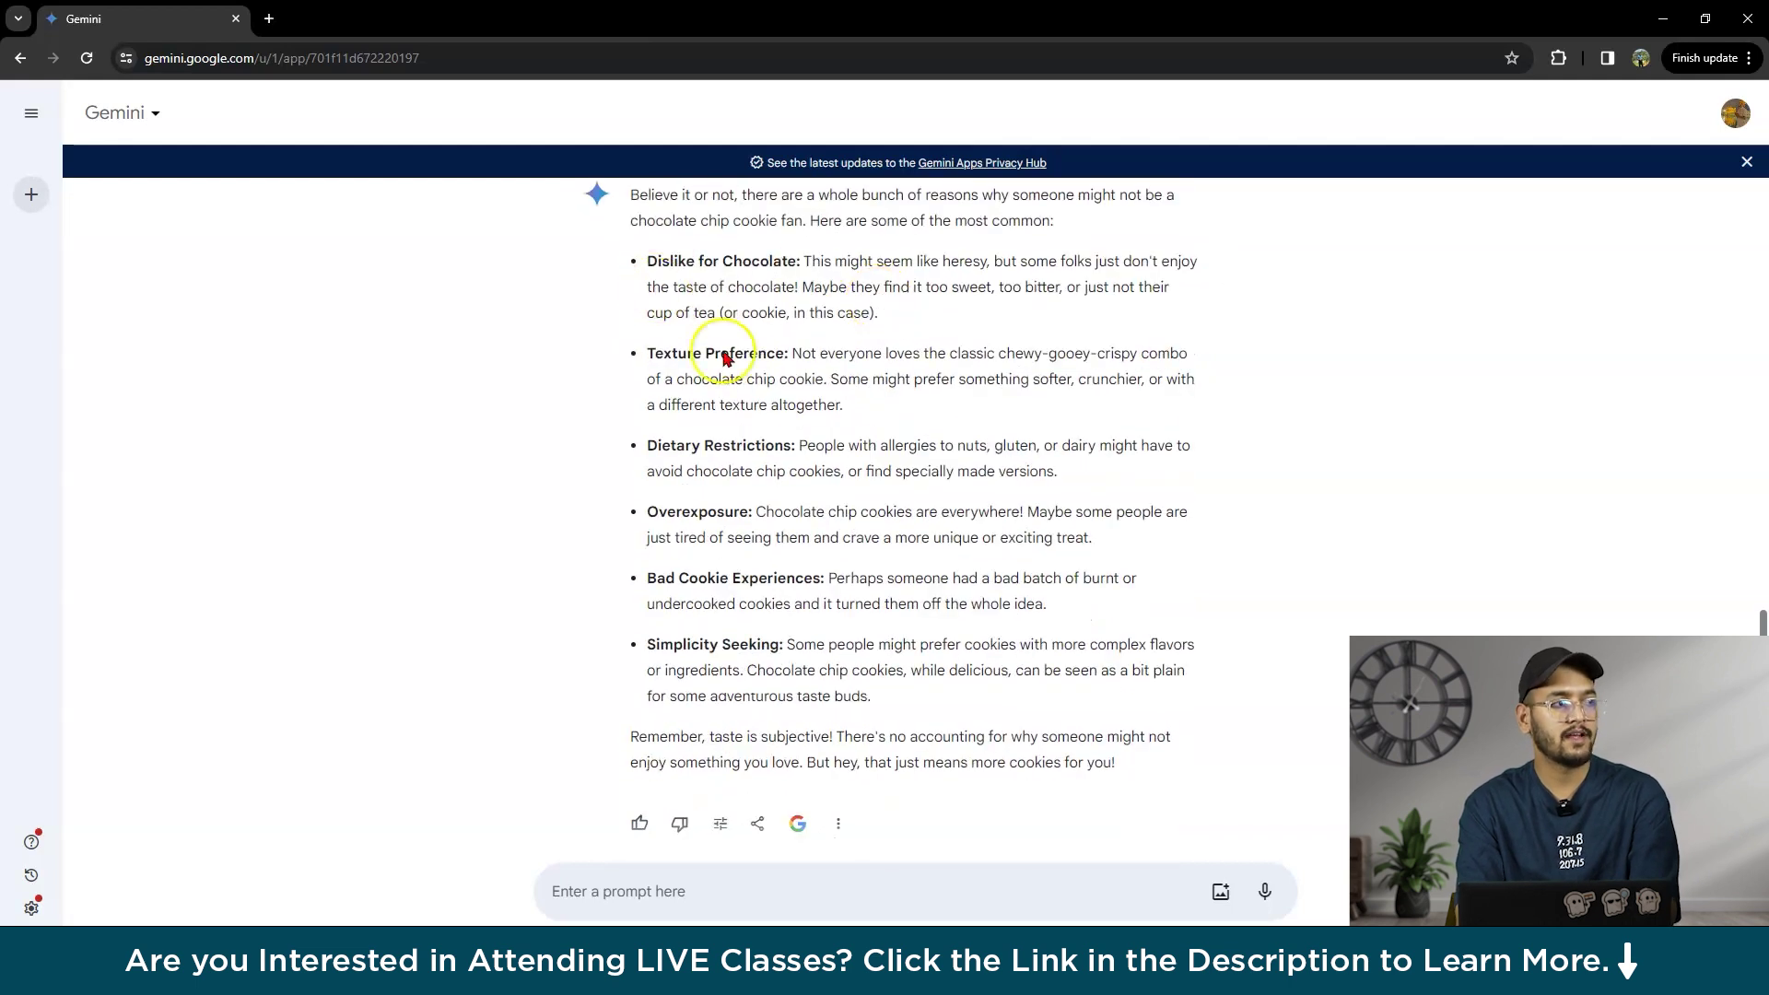
scroll(709, 456, "down", 1)
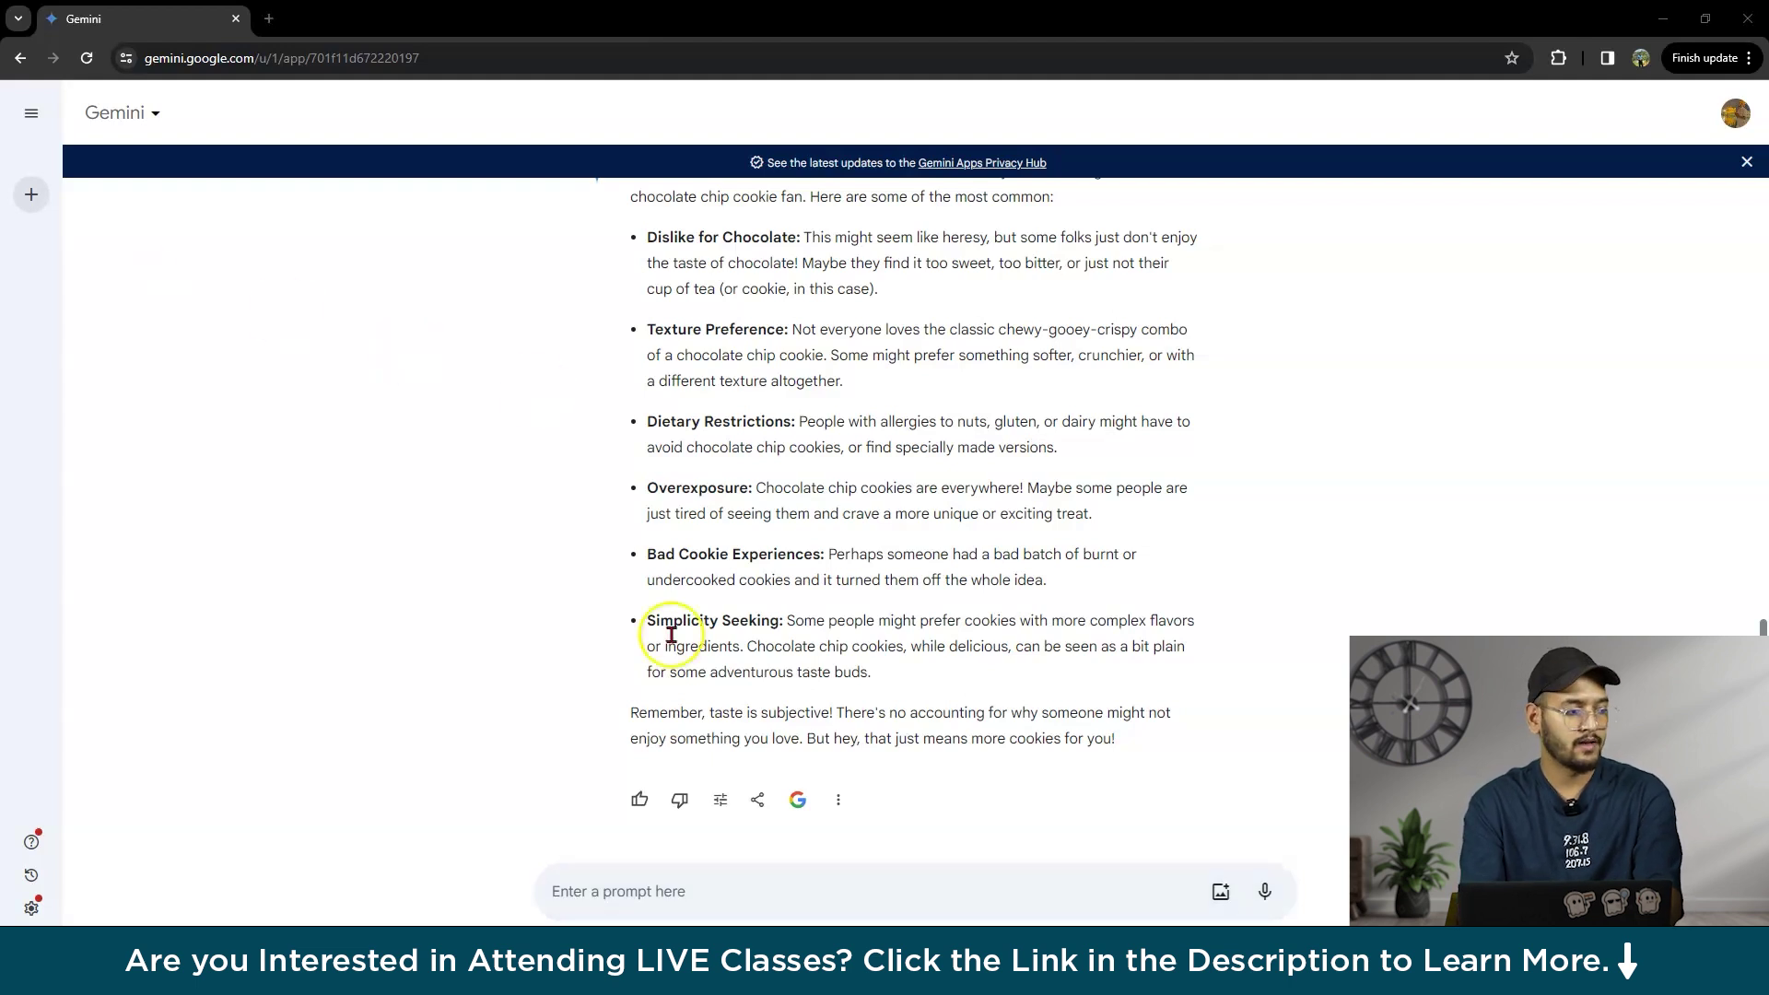
- Paste and submit the entomologist blog-outline prompt about raiding monarch butterflies
left_click(619, 881)
type("You’re an entymologist. Can you write an outline for a blog post about raiding monarch butterflies?")
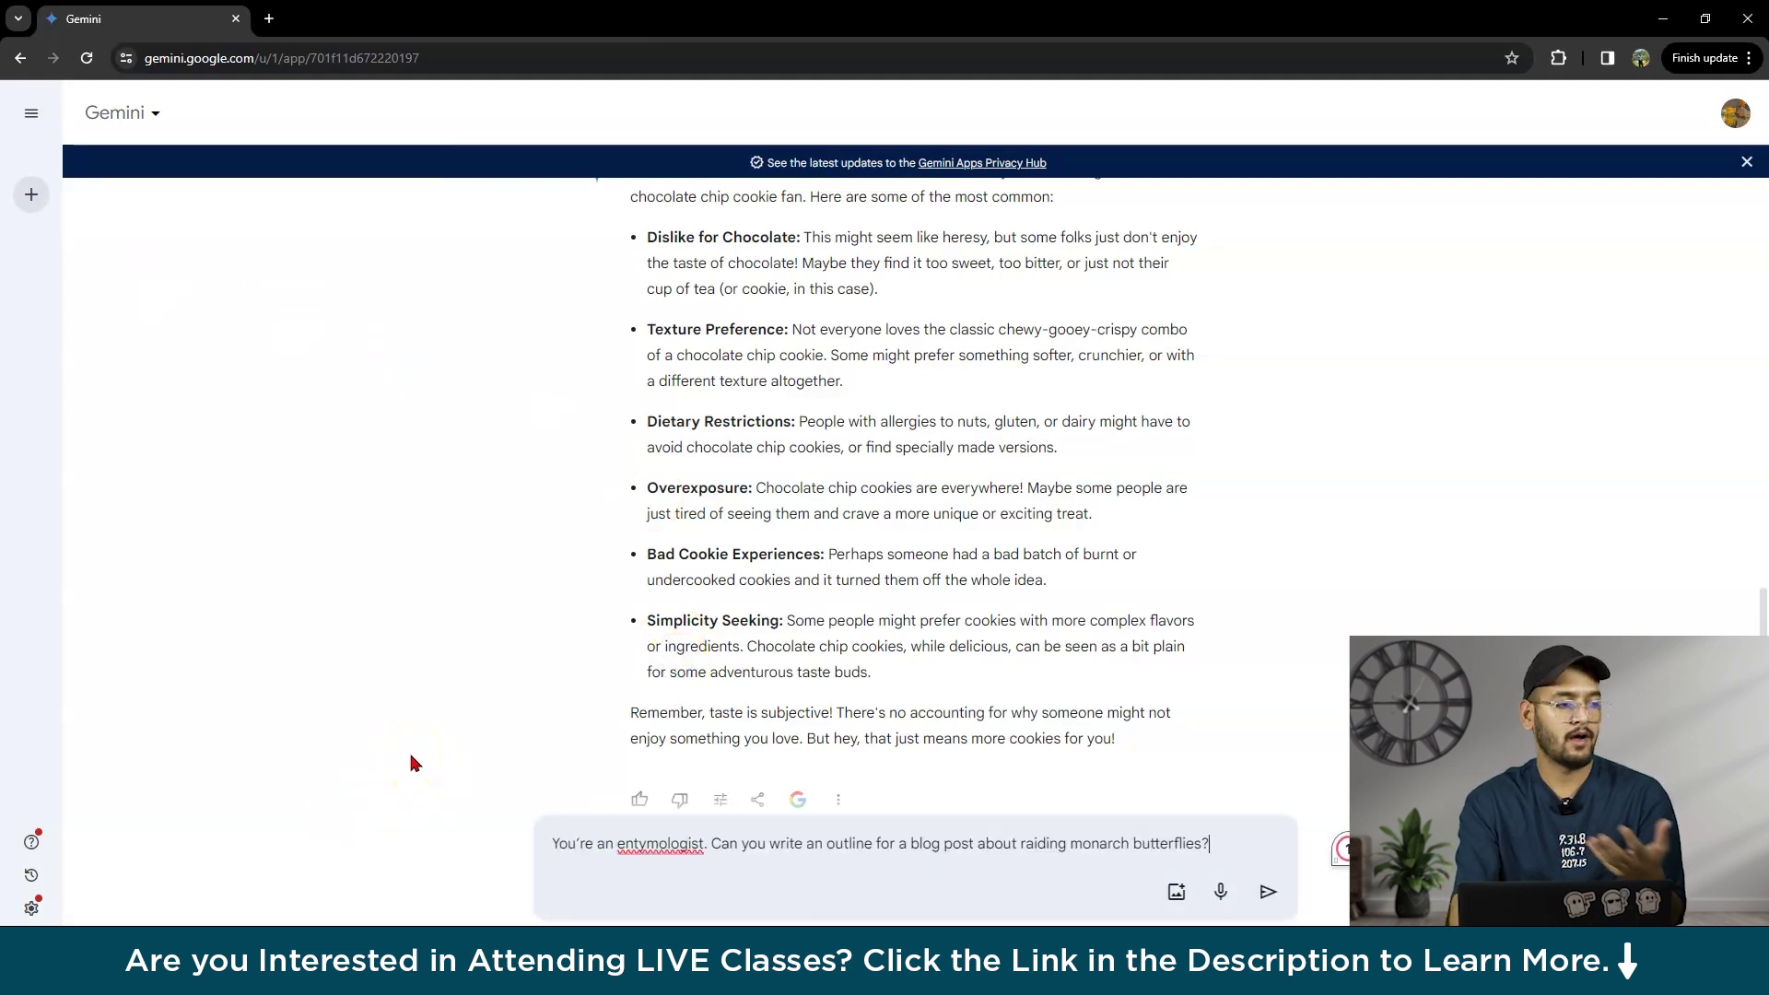
key("Return")
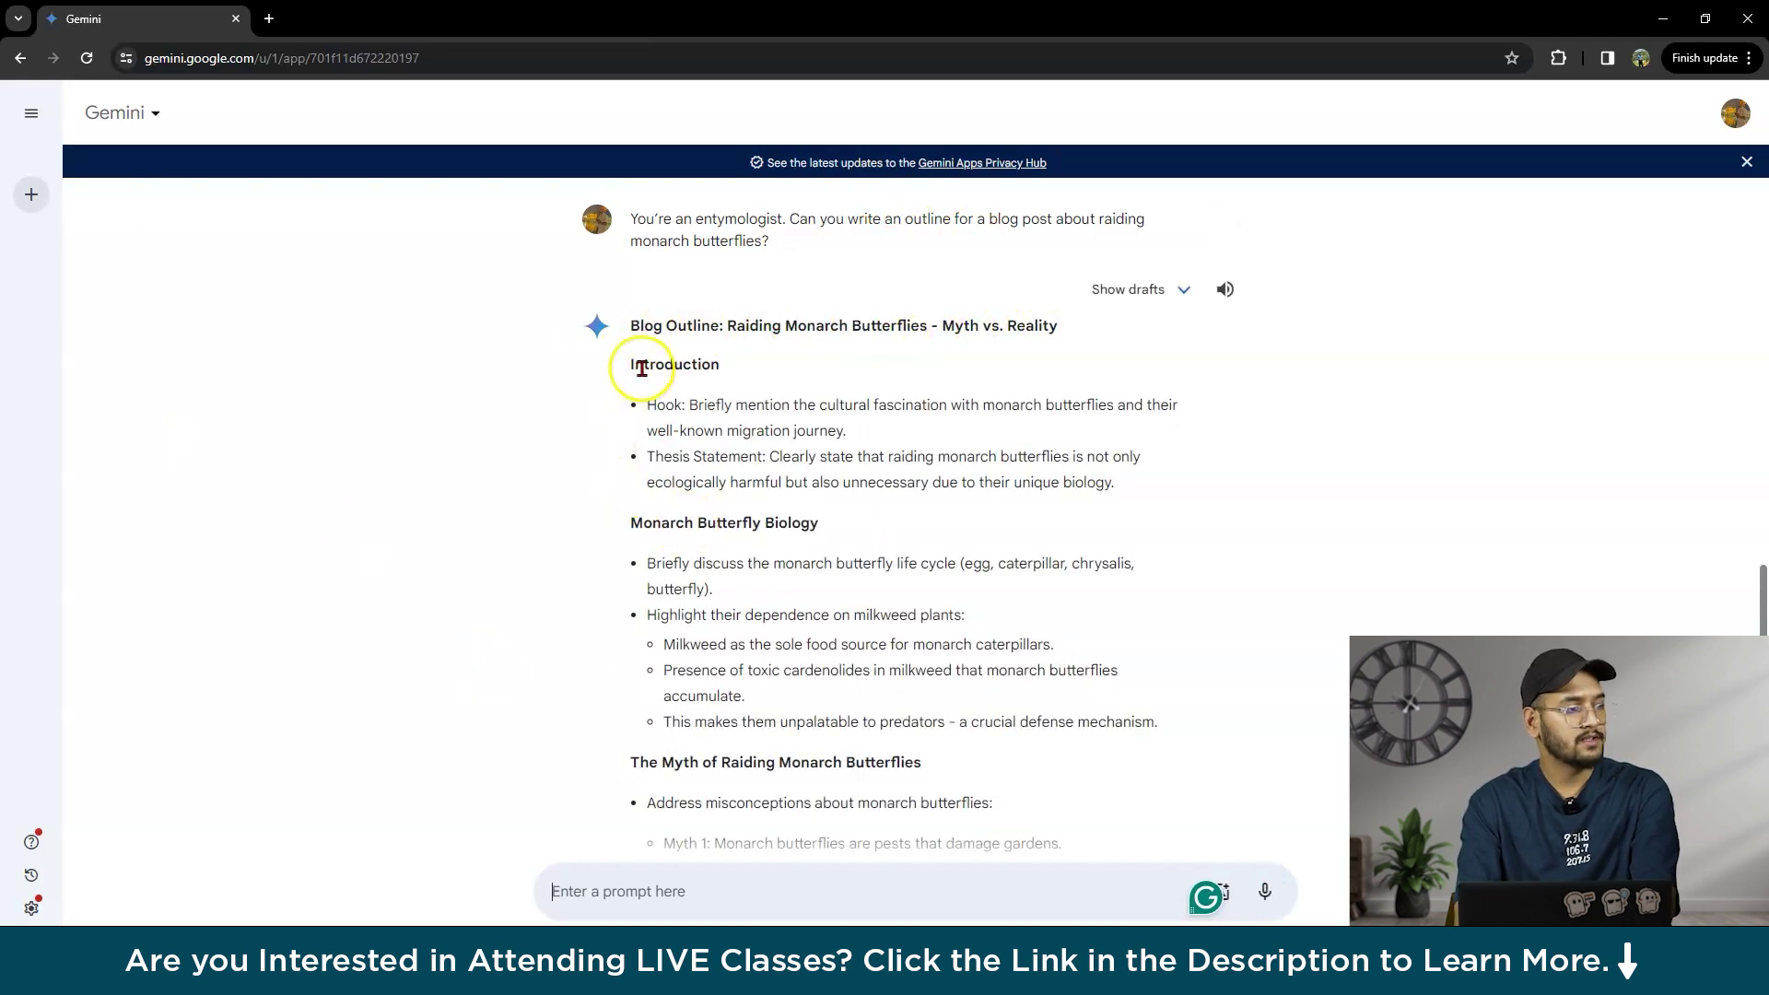
- Review the outline from its Hook through harm, alternatives, conclusion and bonus sections
left_click_drag(649, 405, 686, 406)
left_click(639, 486)
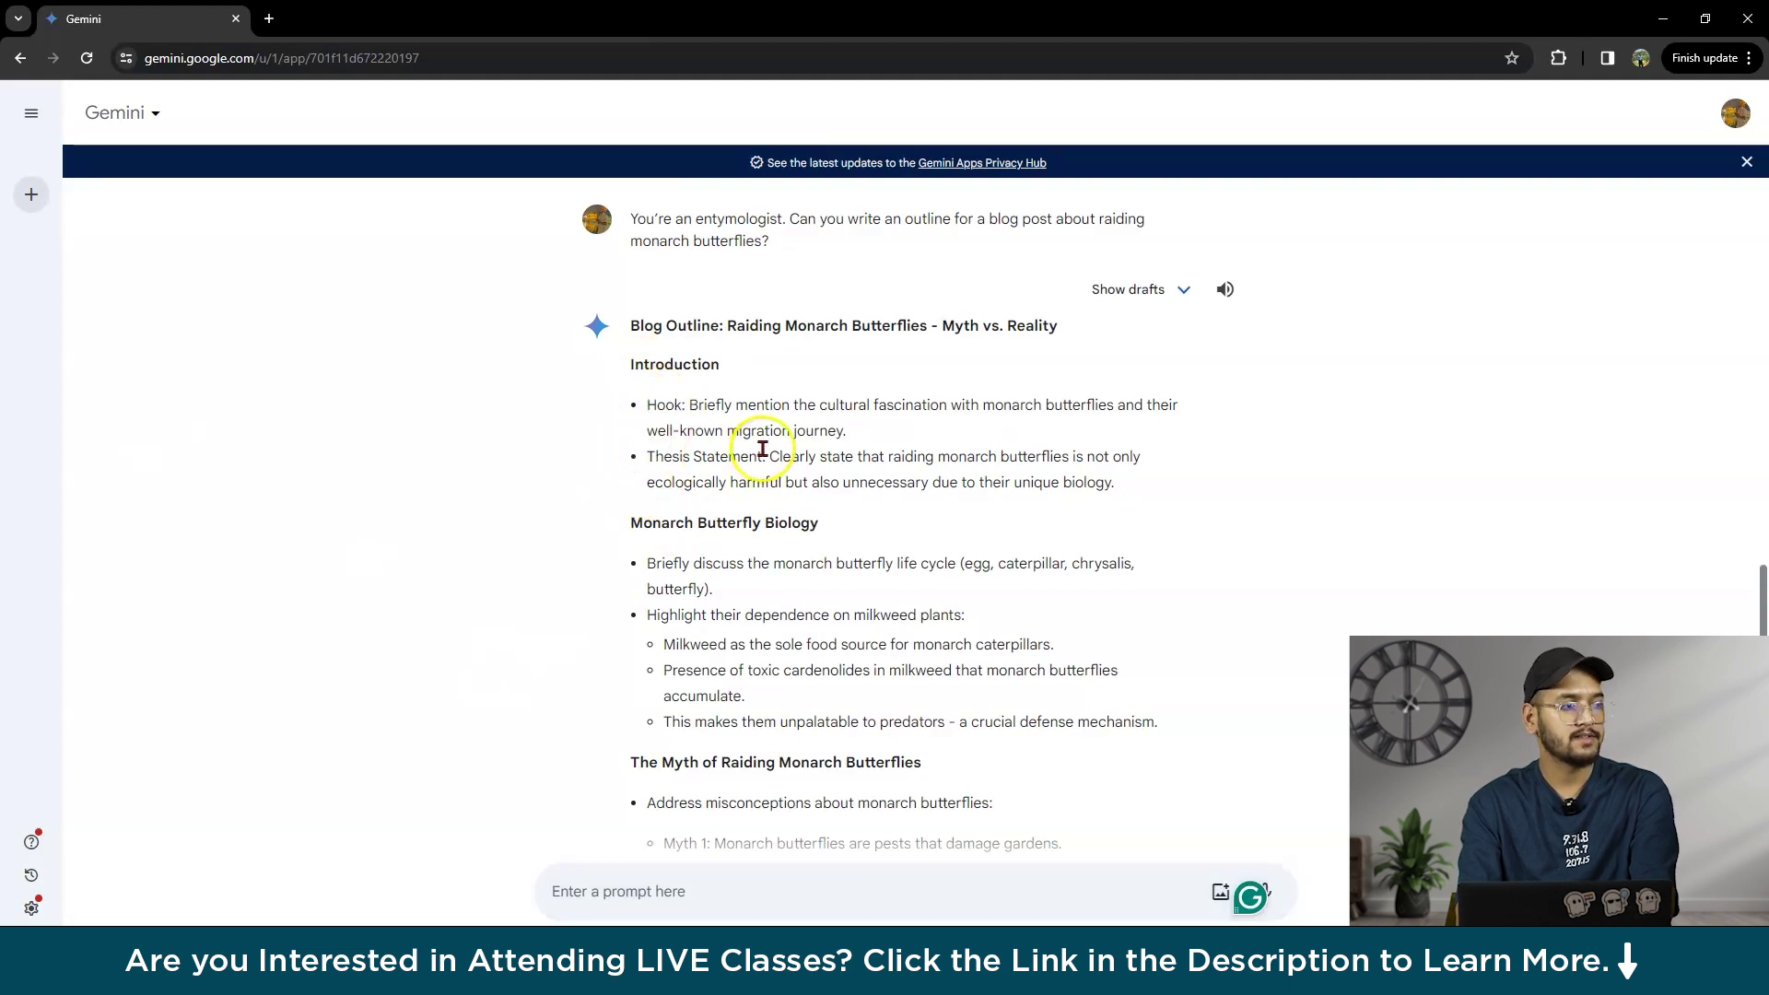
scroll(756, 406, "down", 1)
scroll(761, 390, "down", 2)
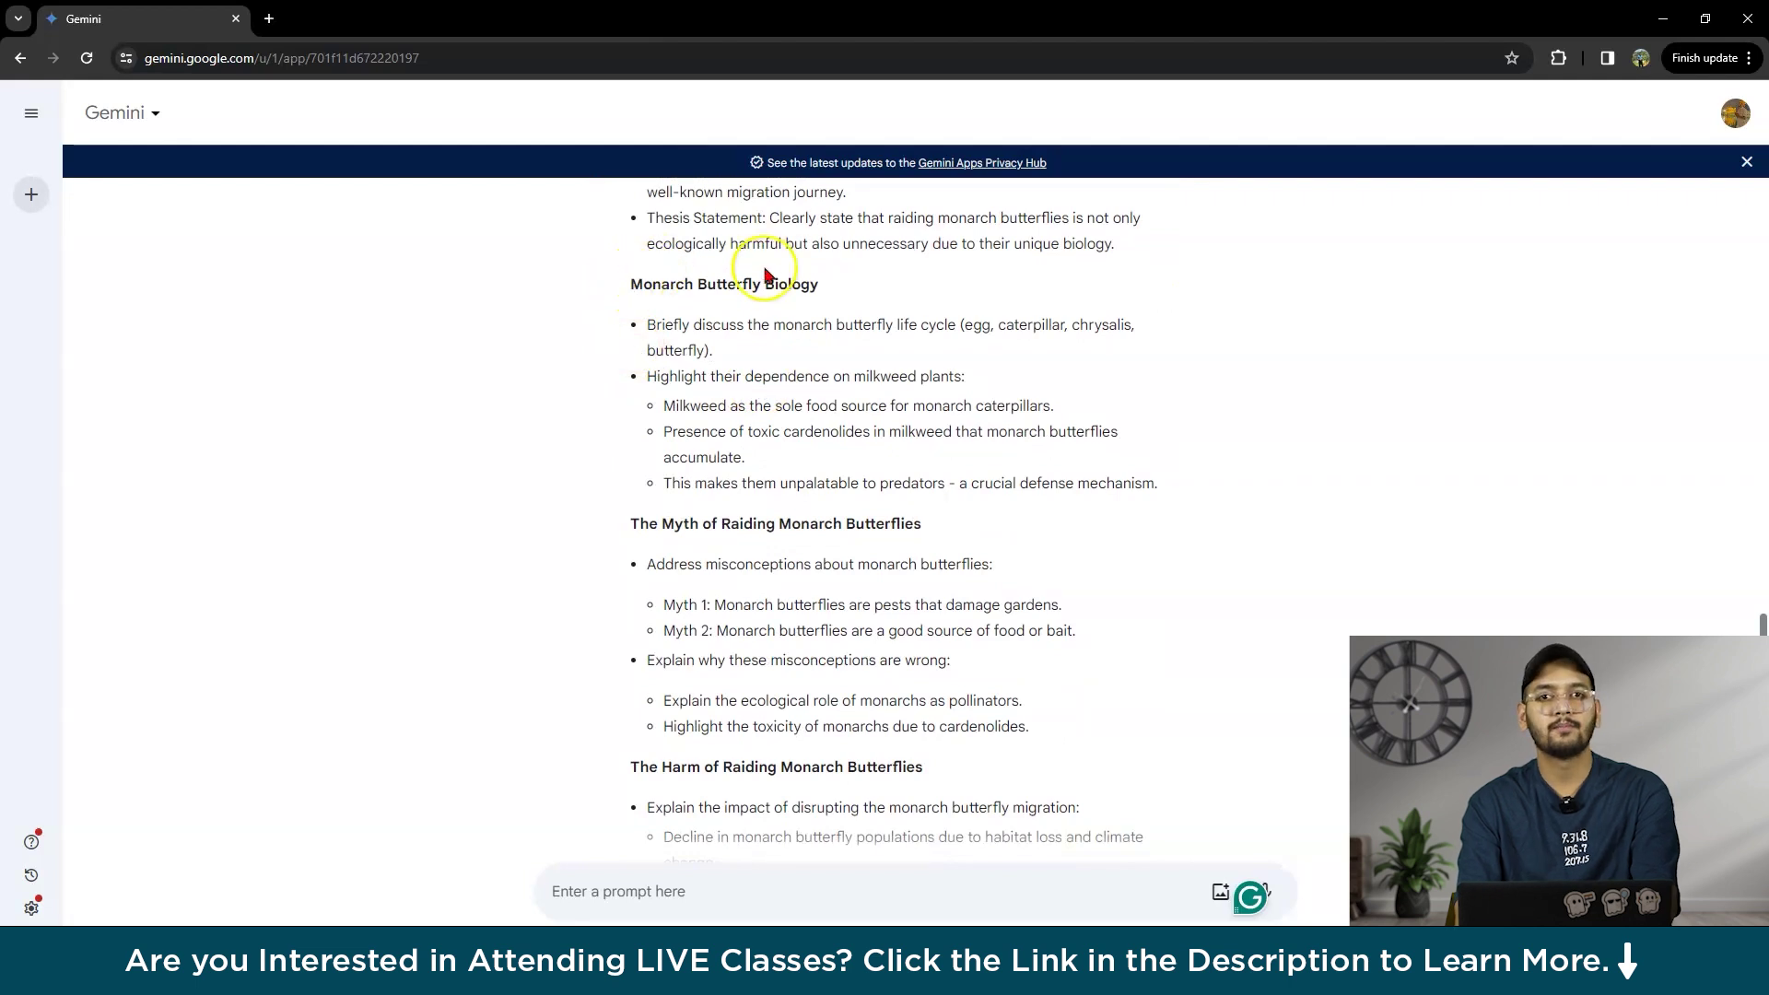
scroll(766, 369, "down", 2)
scroll(644, 433, "down", 2)
scroll(728, 491, "down", 2)
scroll(748, 493, "up", 6)
scroll(748, 492, "up", 2)
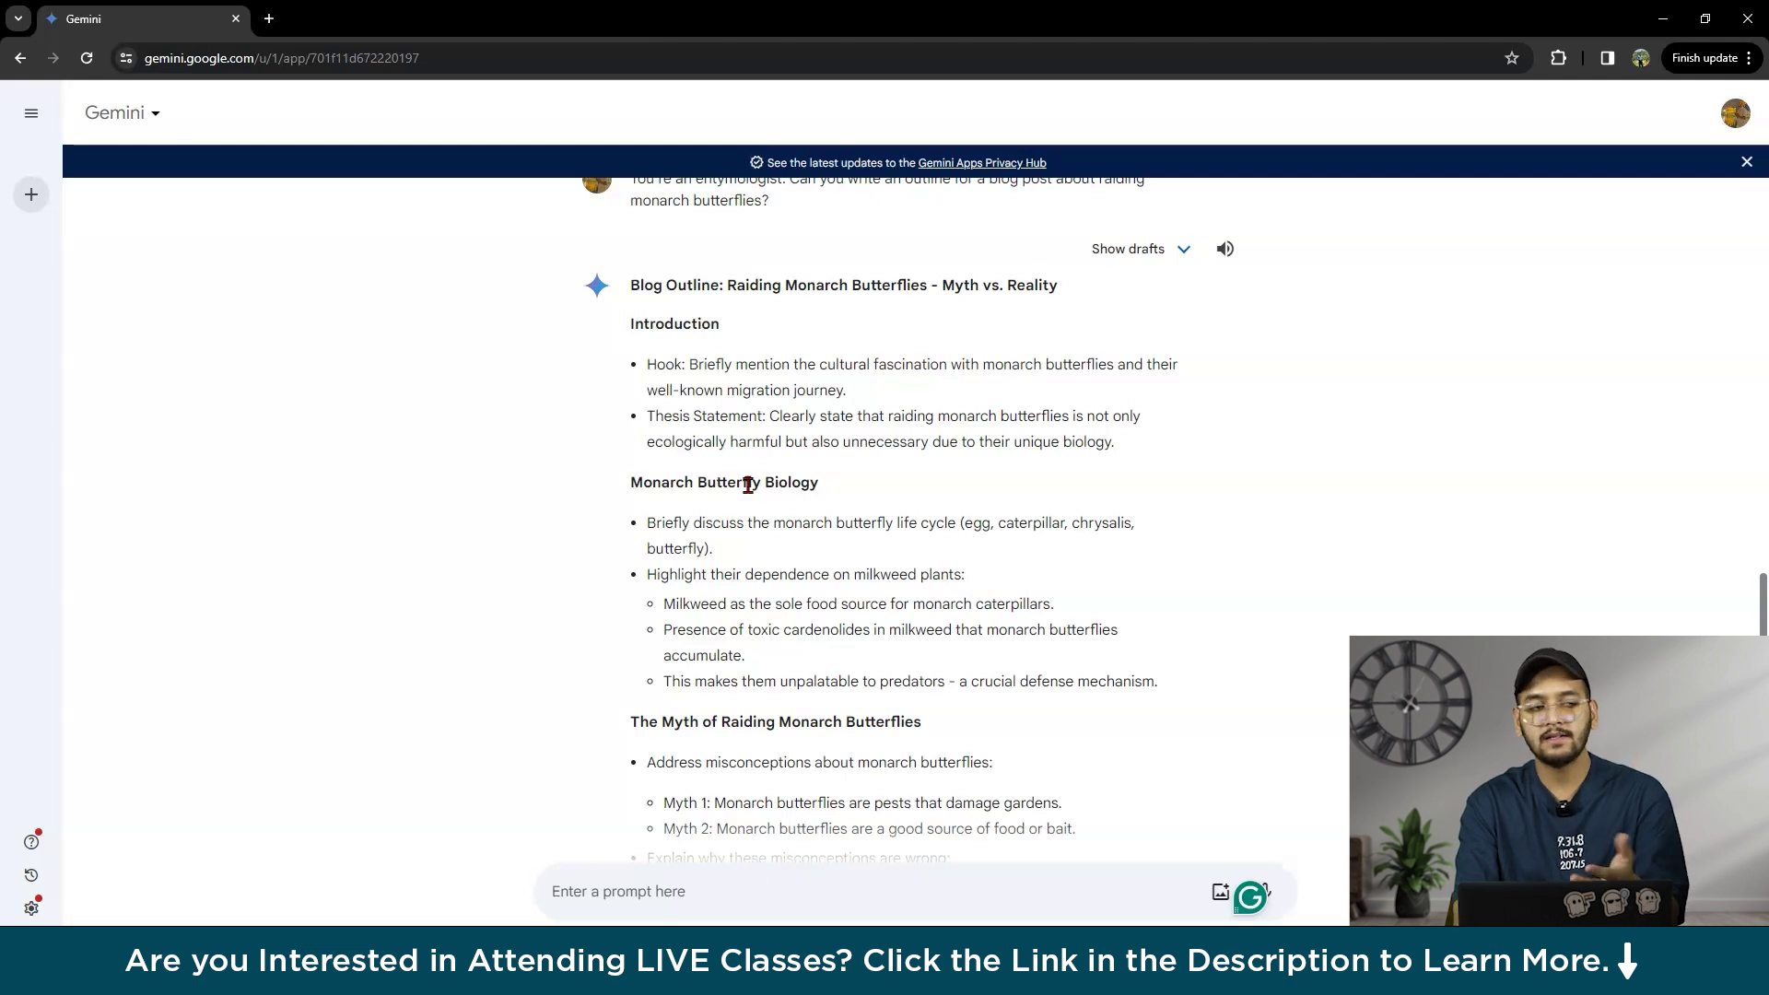
scroll(748, 486, "down", 2)
scroll(748, 486, "up", 1)
scroll(748, 485, "down", 8)
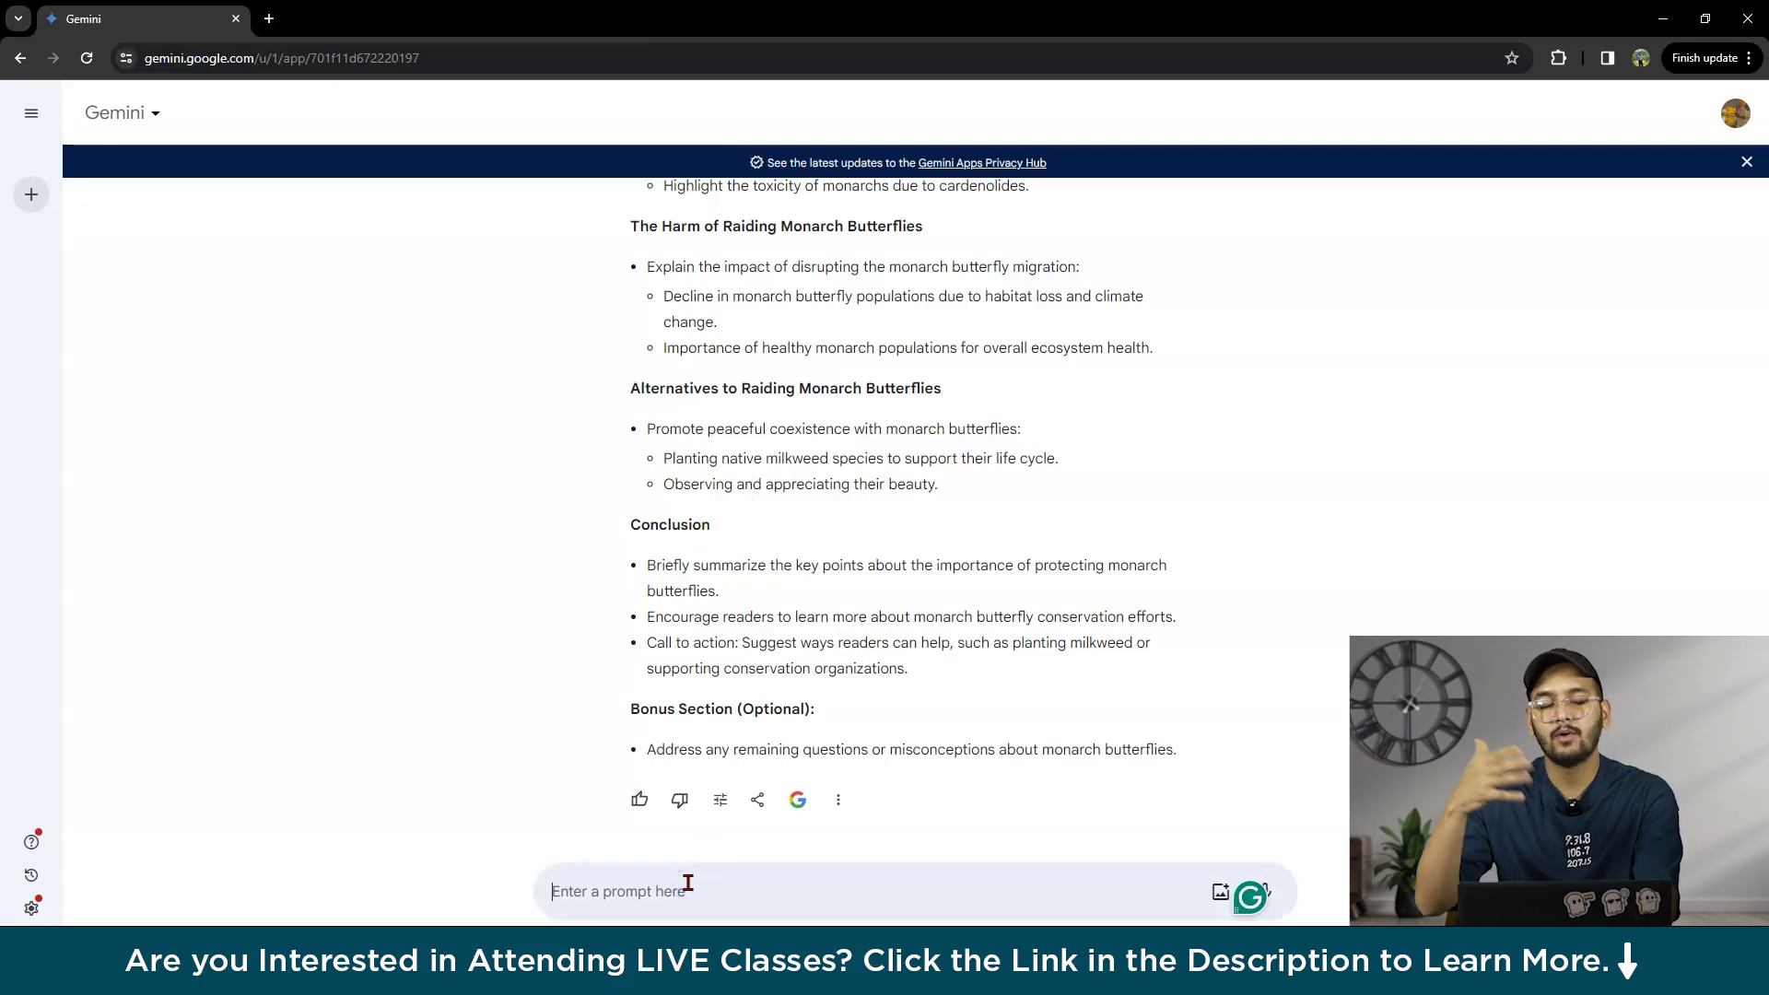
- Ask Gemini 'give me article on machine learning in 800 words', correcting typos
type("wah")
key("BackSpace")
key("BackSpace")
type("givew m")
key("BackSpace")
key("BackSpace")
key("BackSpace")
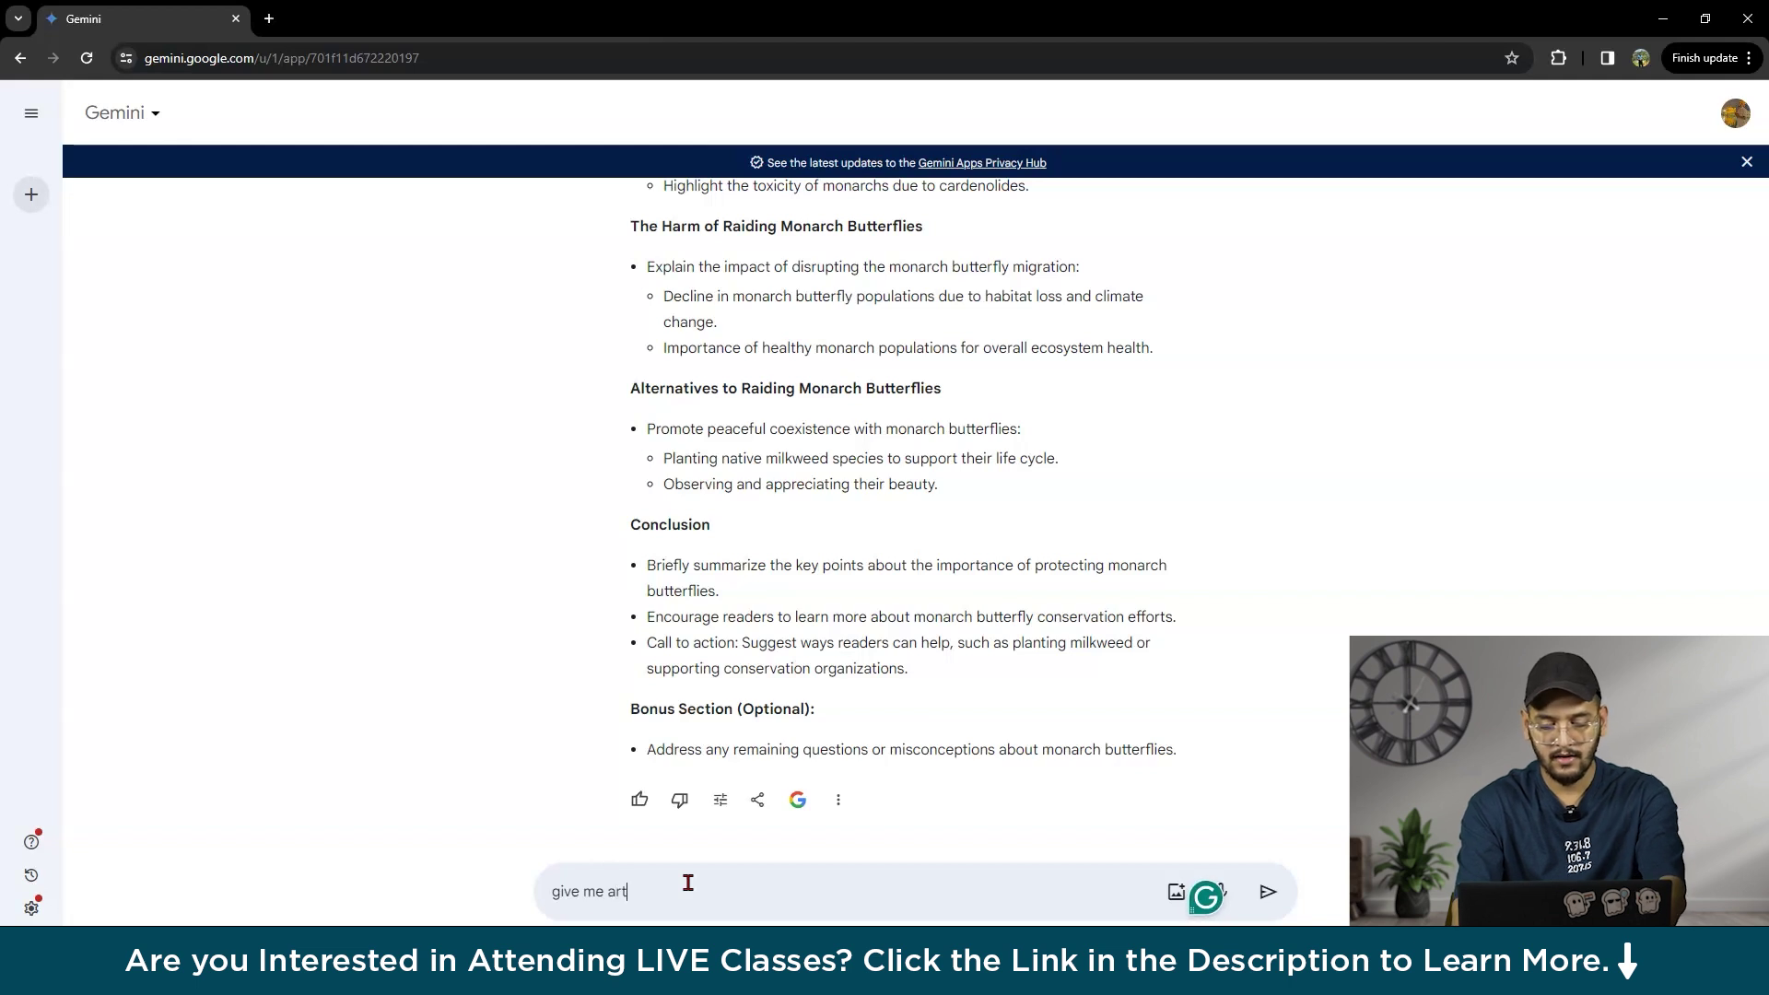
type("me article on ")
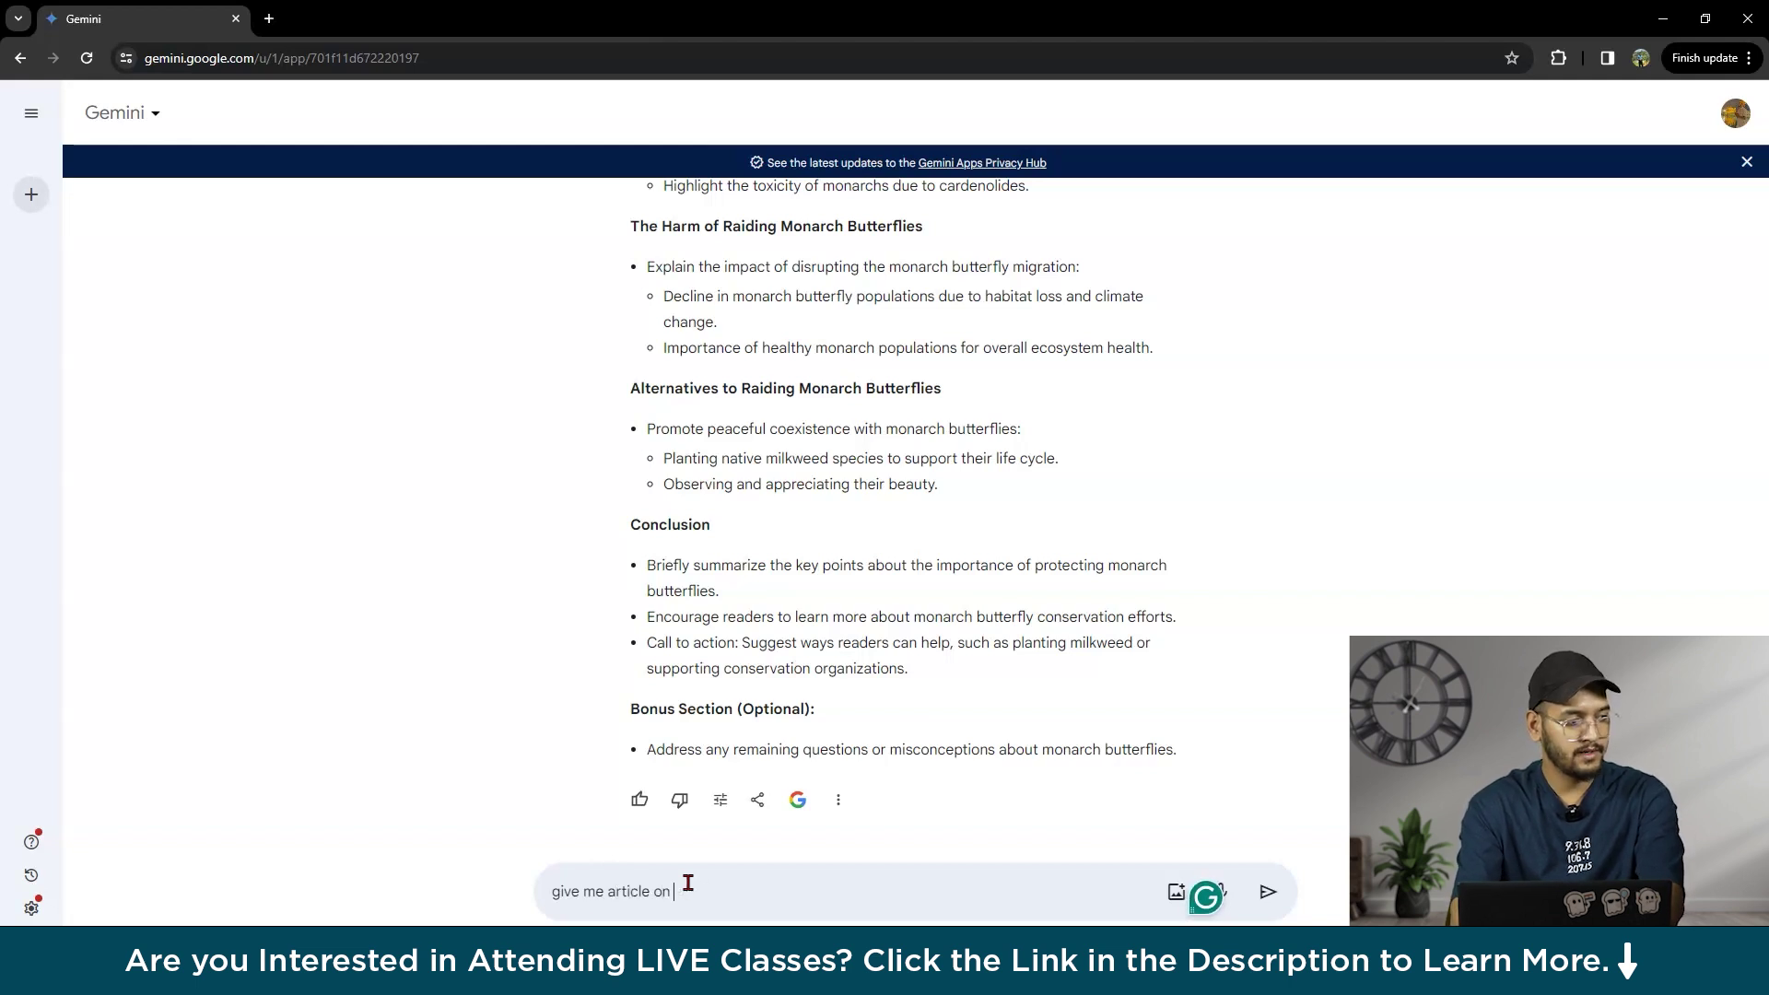
type("whatmachine learning in 8")
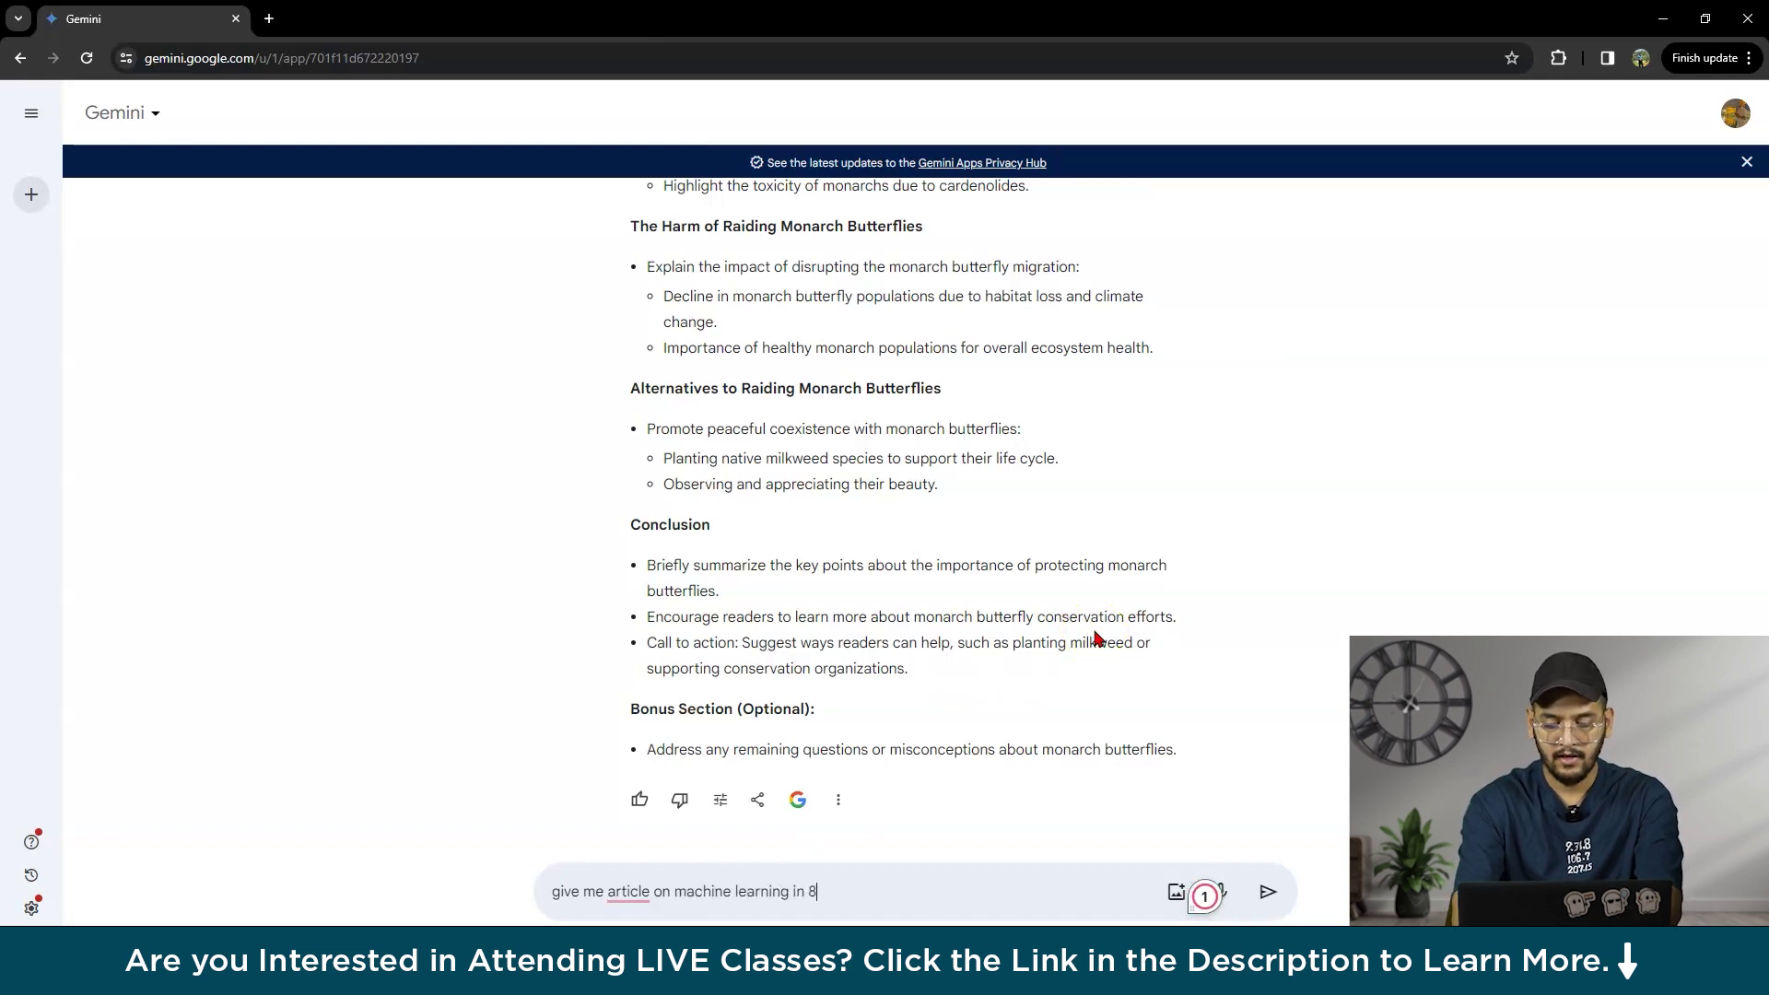
type("00 words")
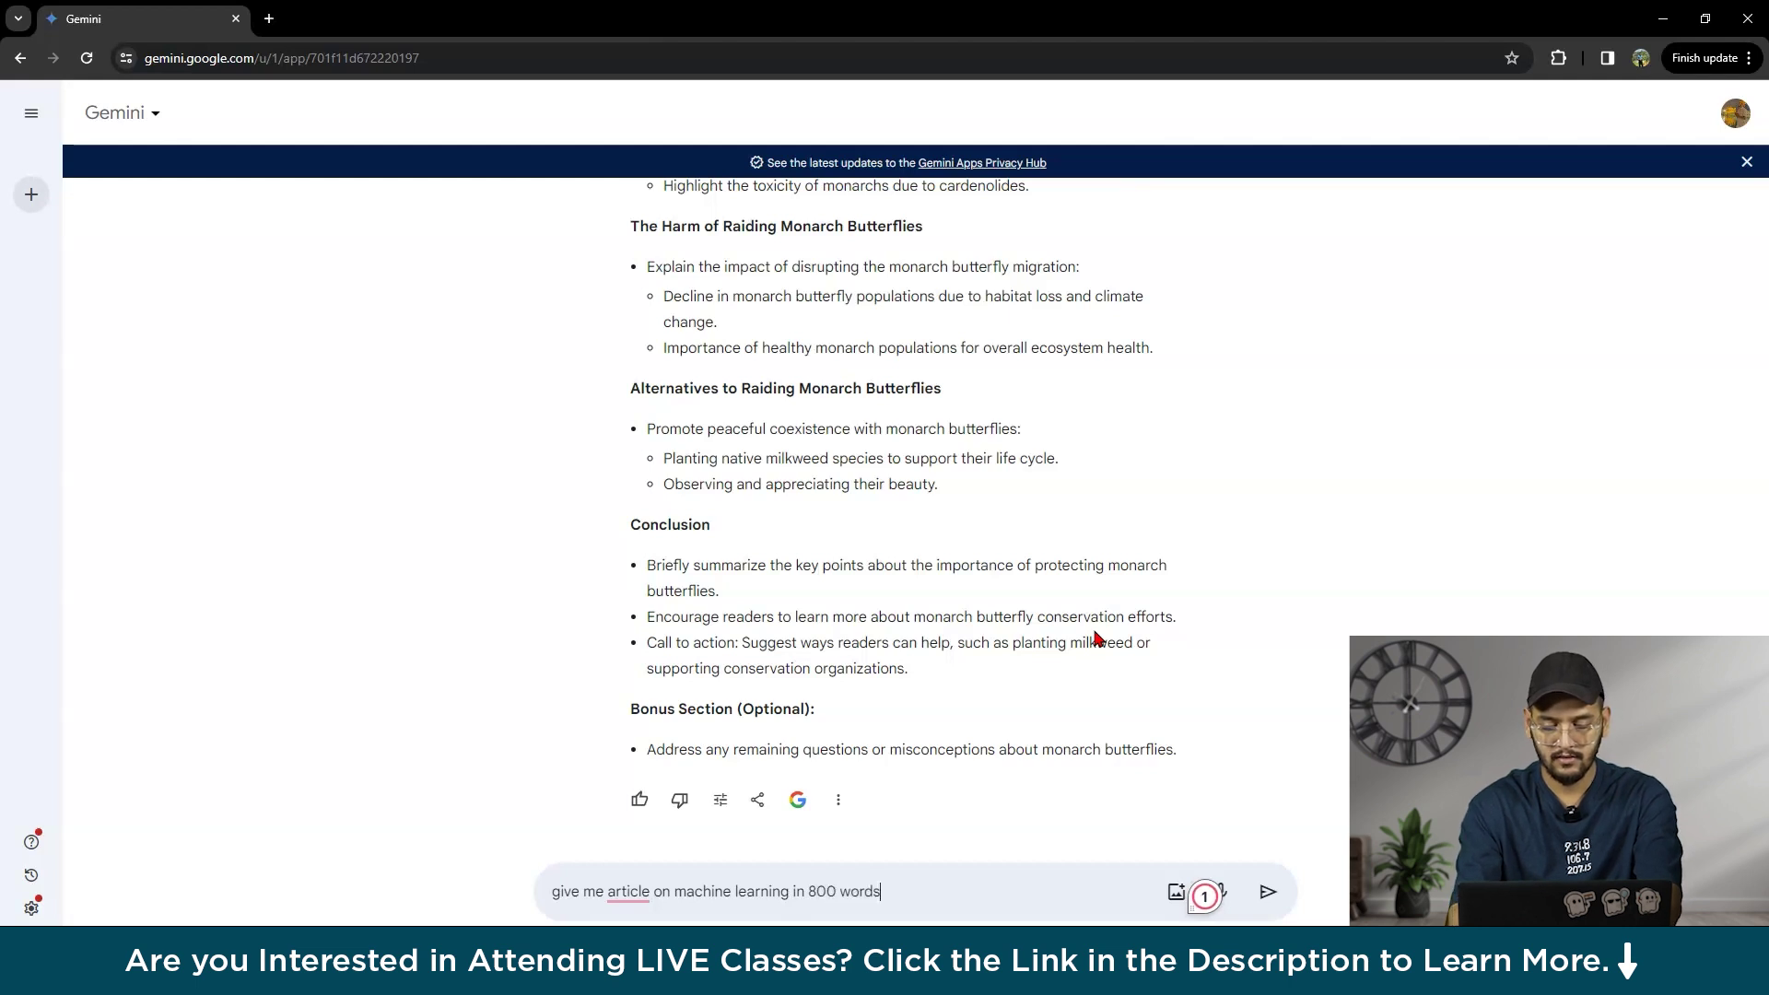
key("Return")
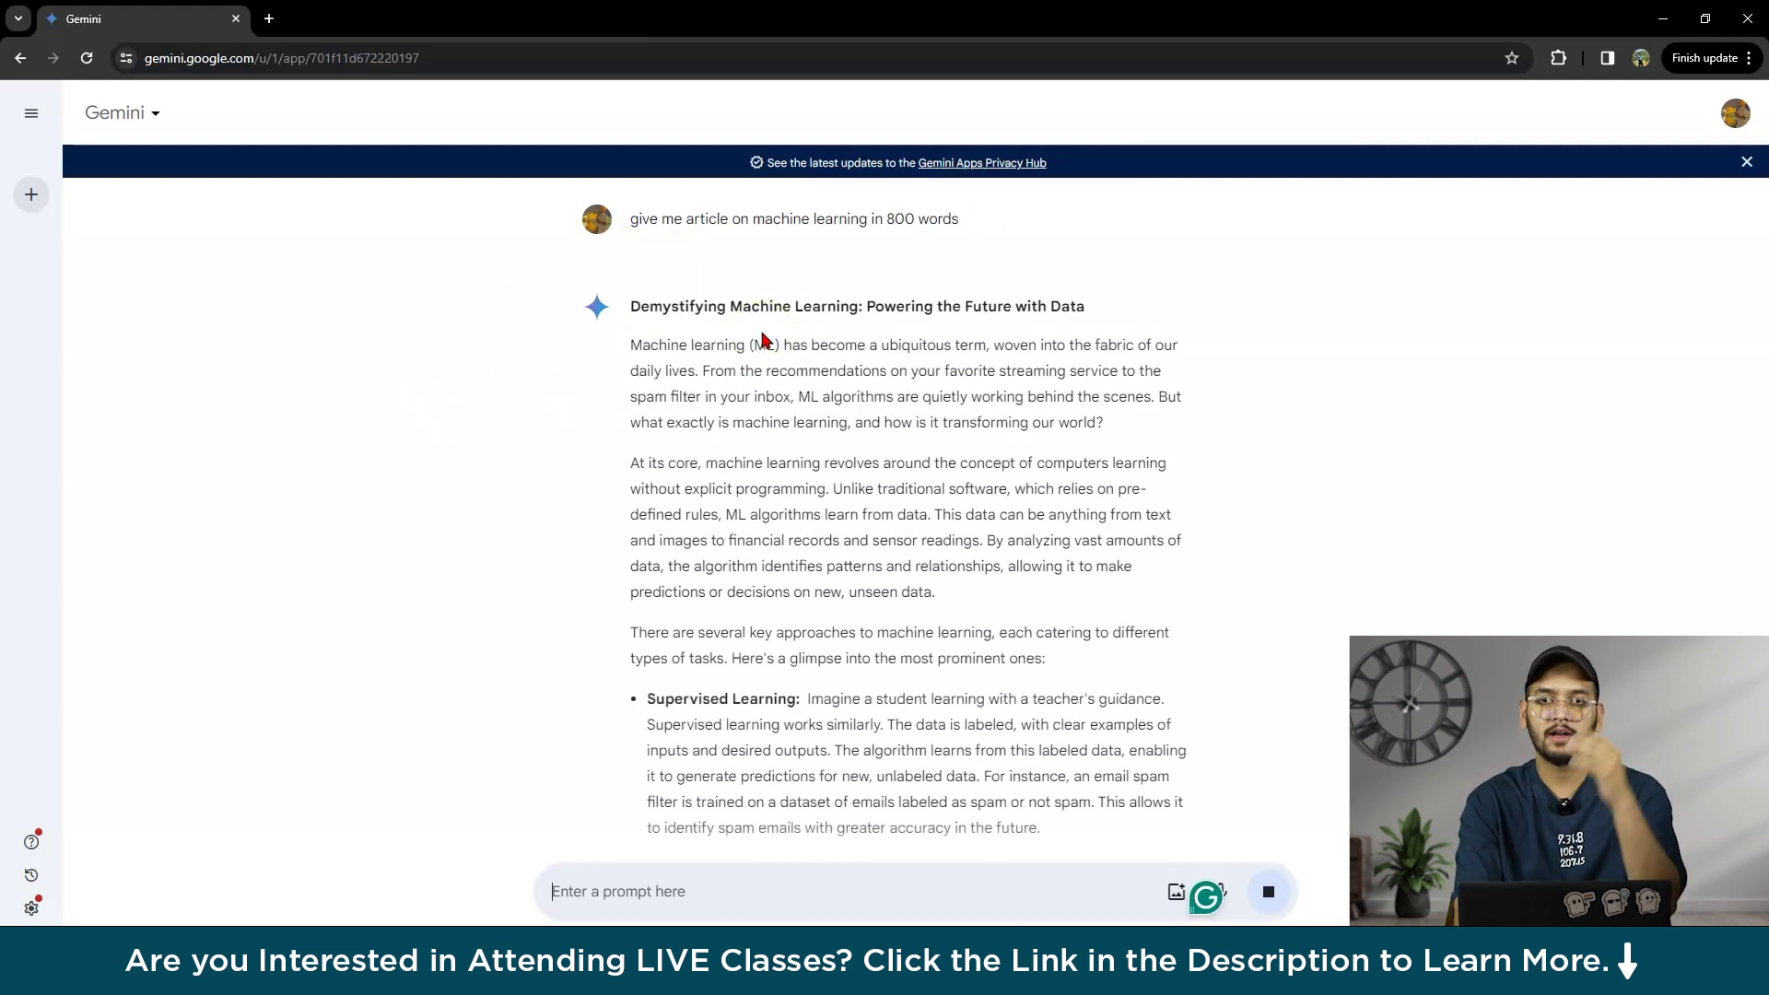
- Select the 'Demystifying Machine Learning' title and opening passages of the article
scroll(719, 333, "down", 1)
scroll(761, 335, "up", 2)
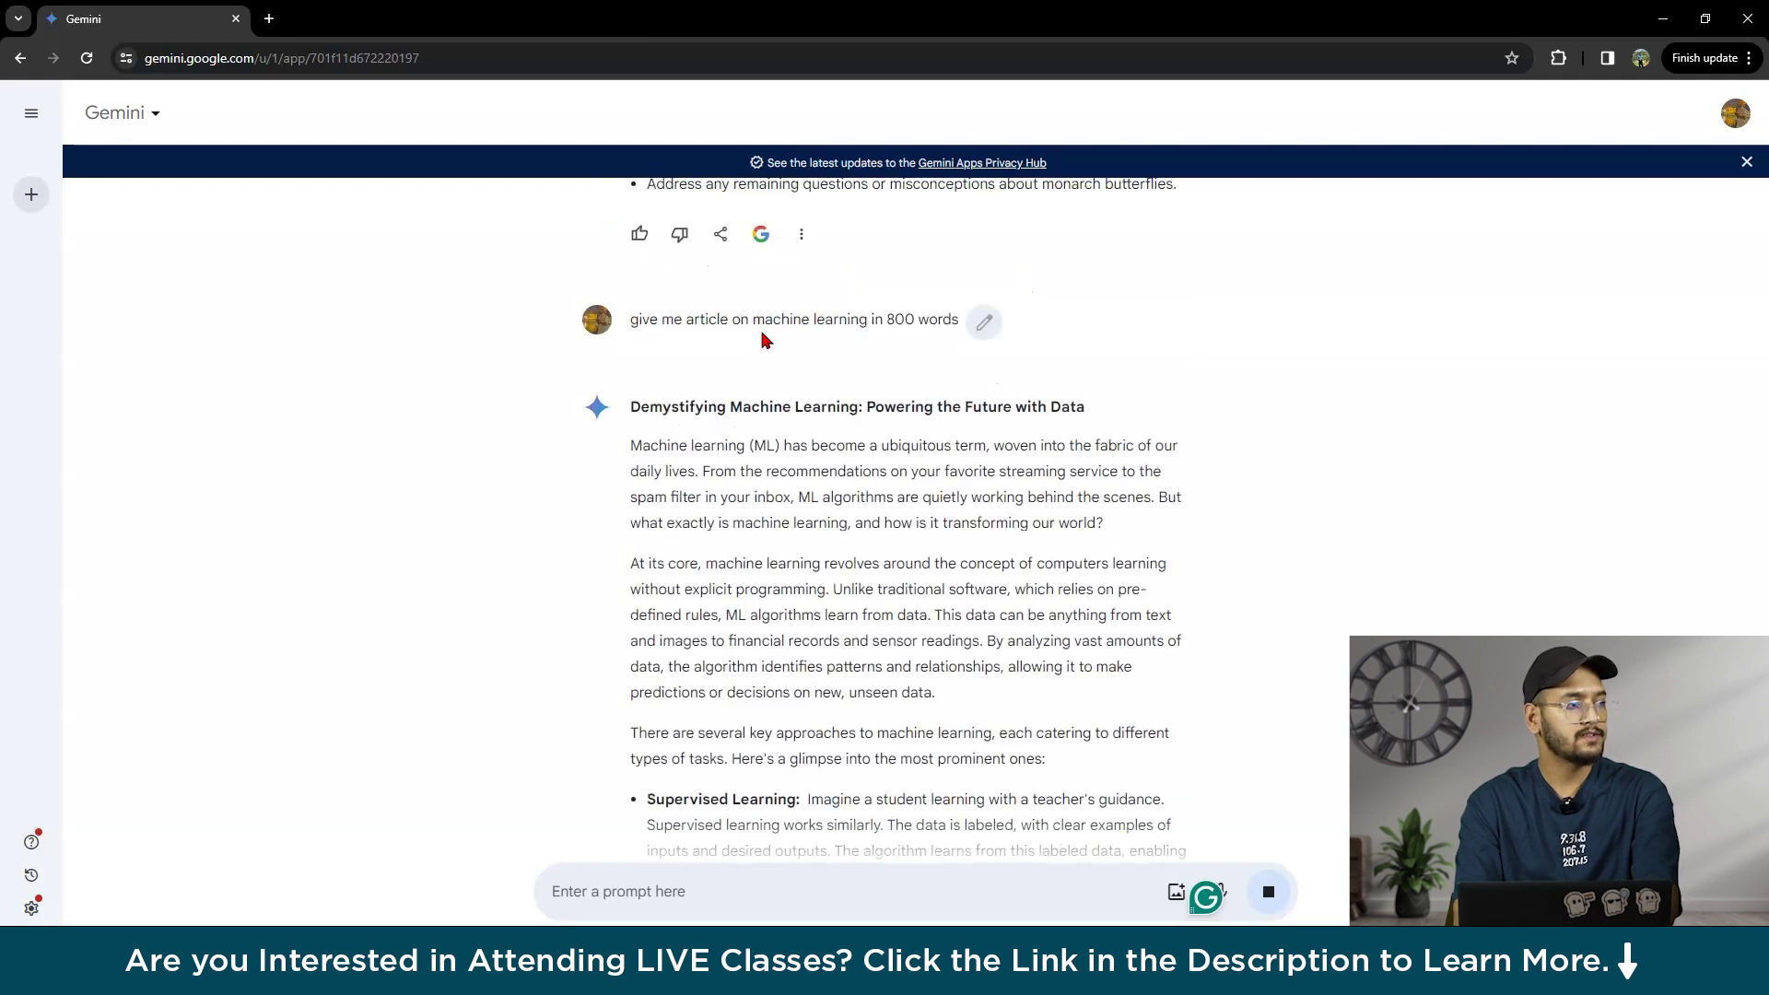
double_click(635, 406)
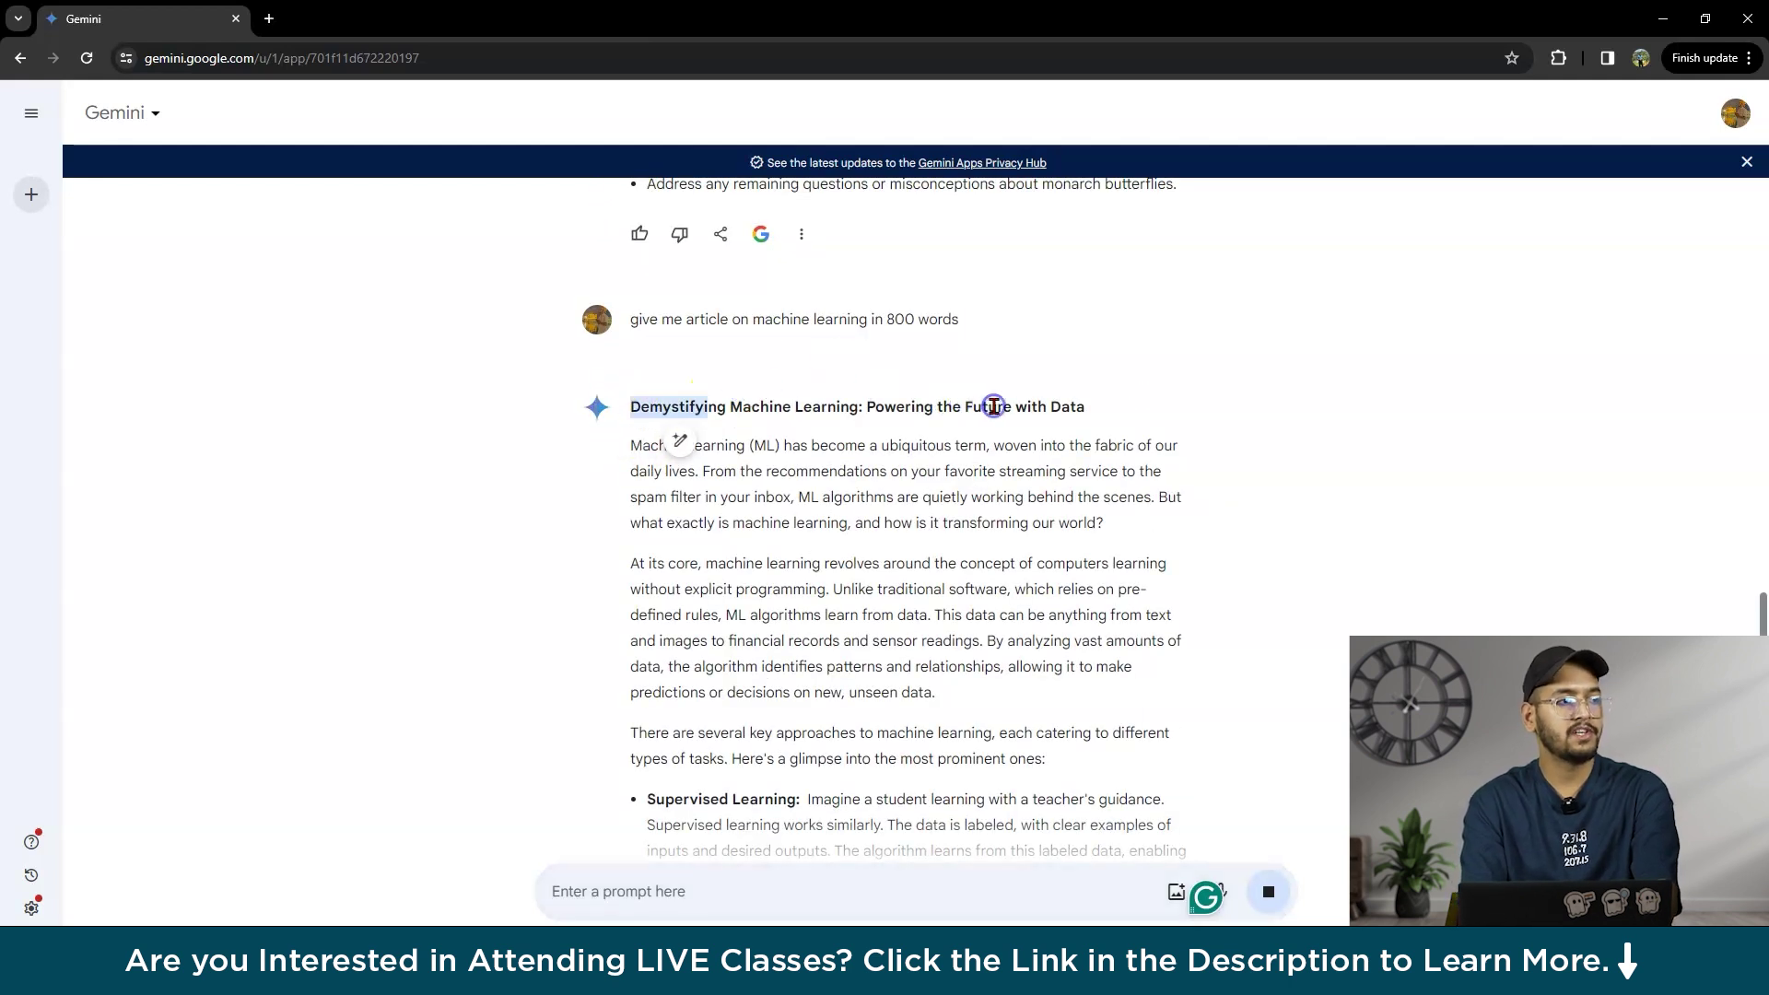
scroll(1103, 401, "down", 4)
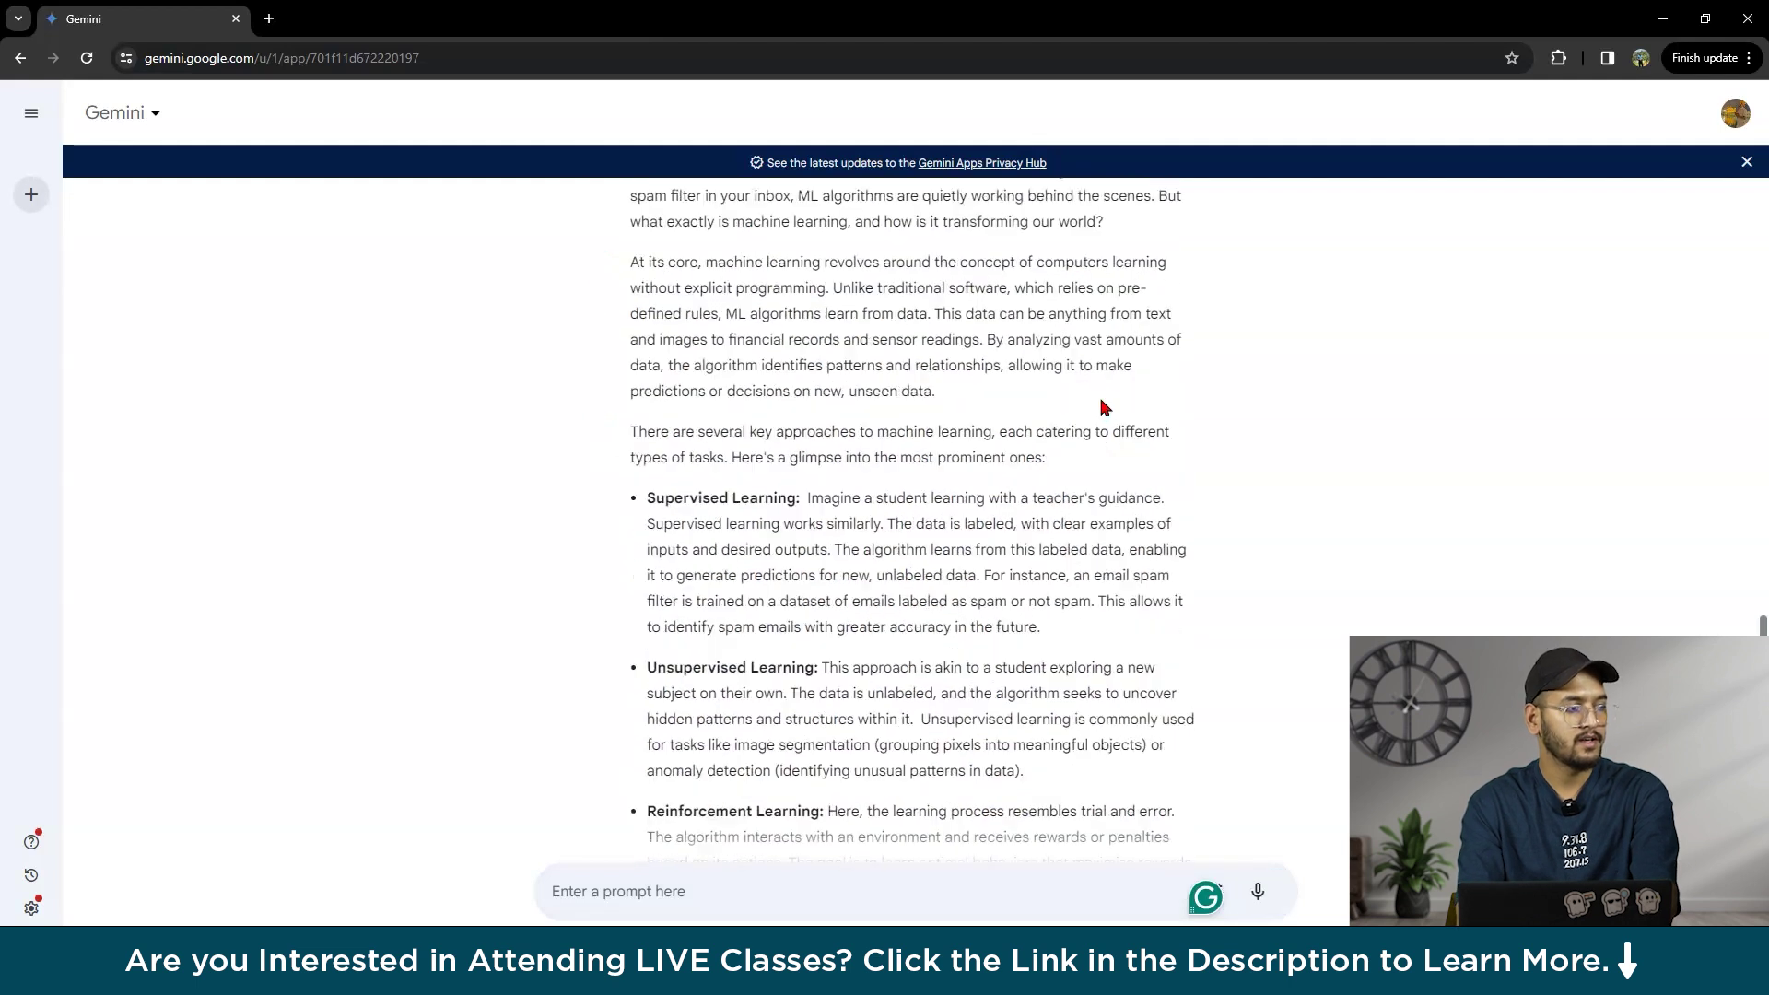
scroll(861, 423, "up", 1)
scroll(860, 423, "up", 1)
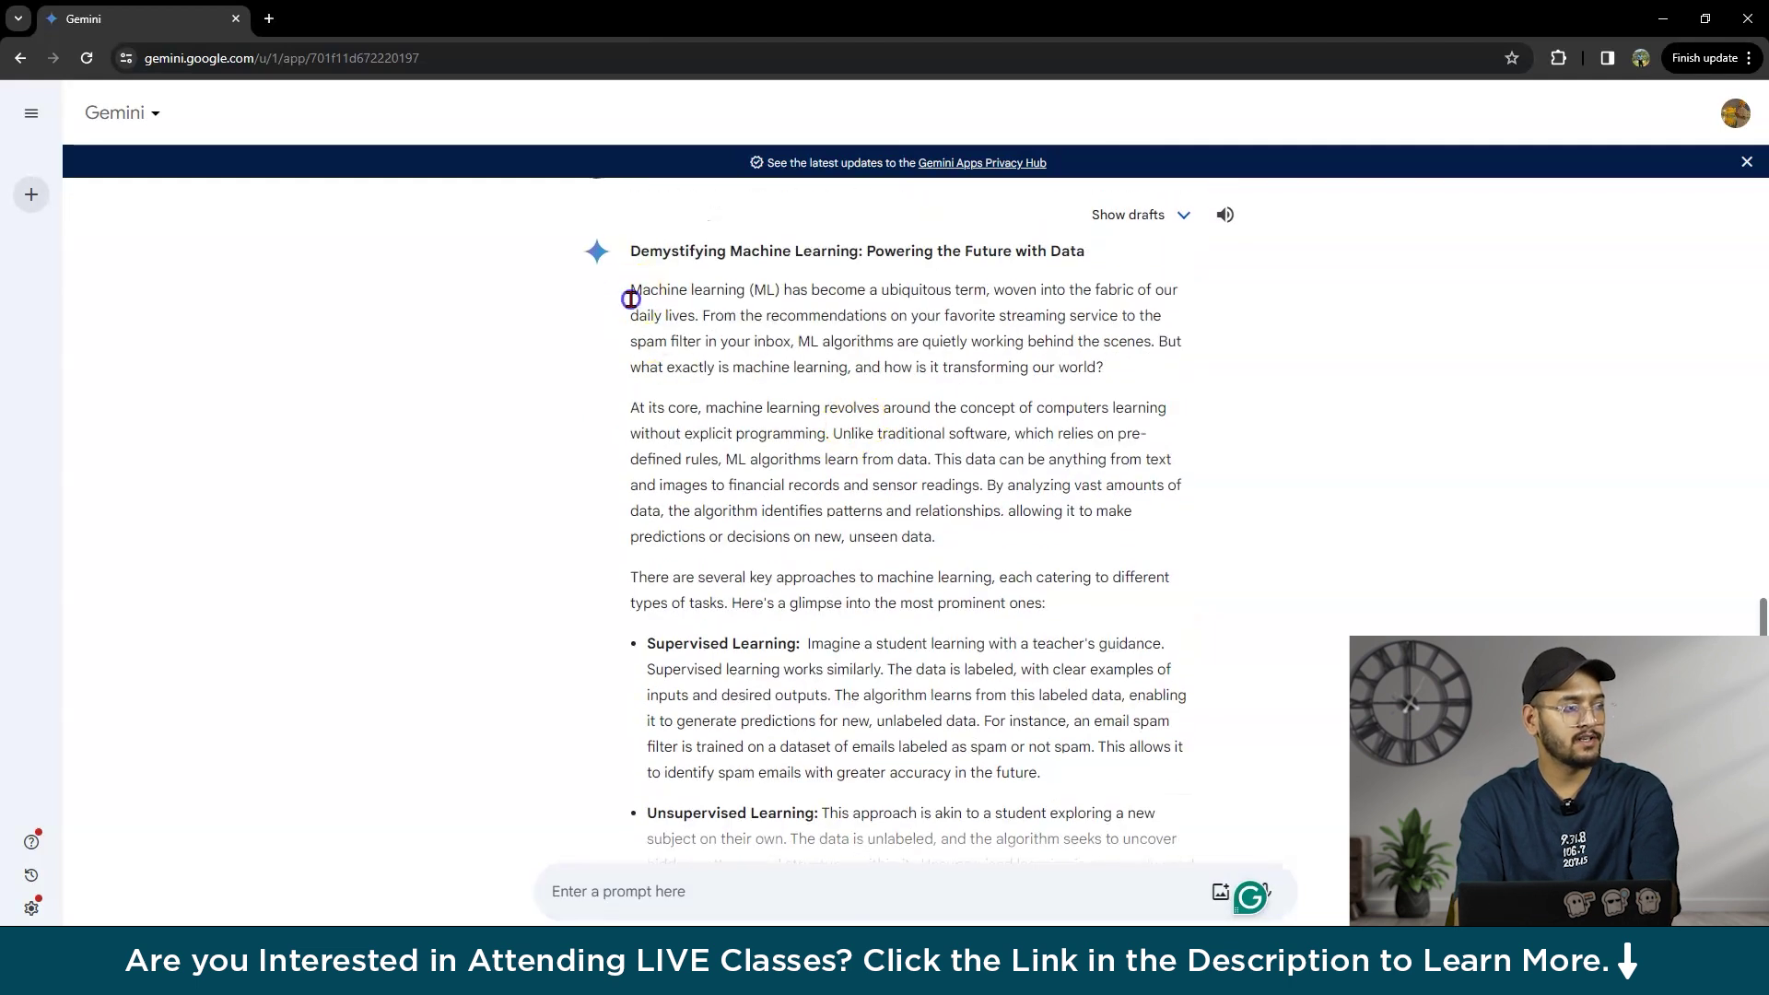
left_click_drag(632, 293, 921, 435)
scroll(921, 435, "down", 2)
left_click_drag(649, 436, 834, 489)
scroll(834, 507, "down", 2)
scroll(834, 506, "down", 4)
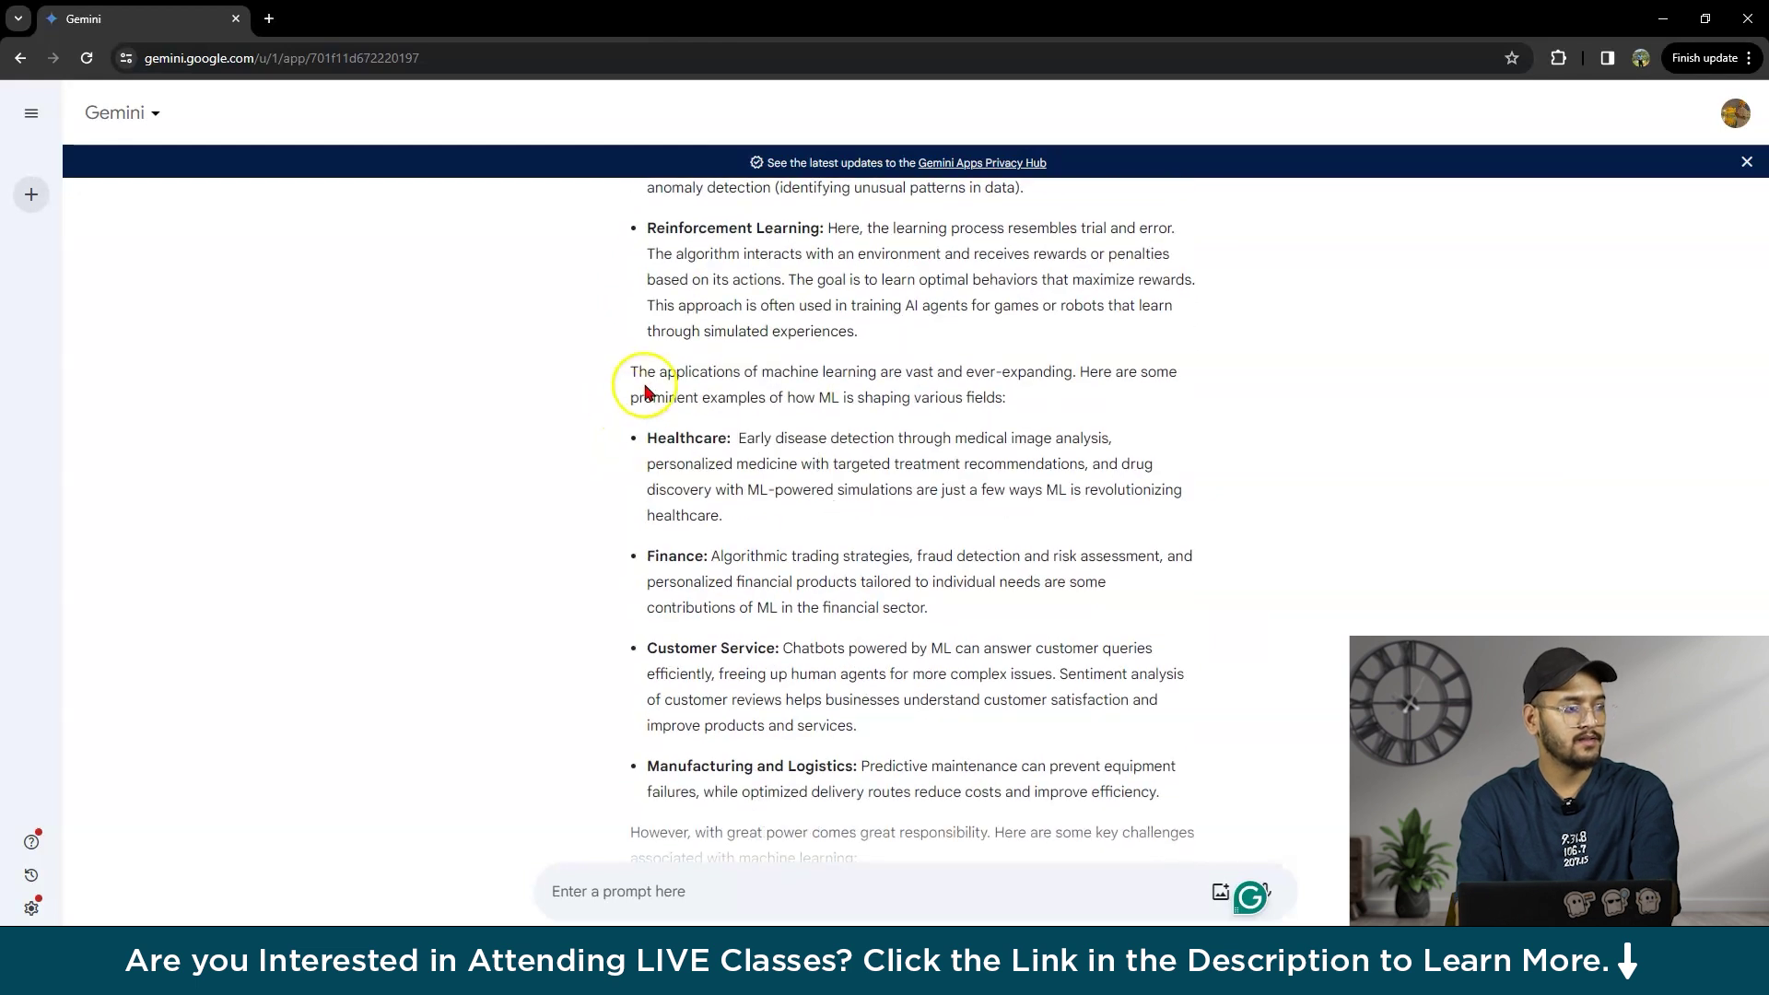
left_click_drag(698, 379, 871, 378)
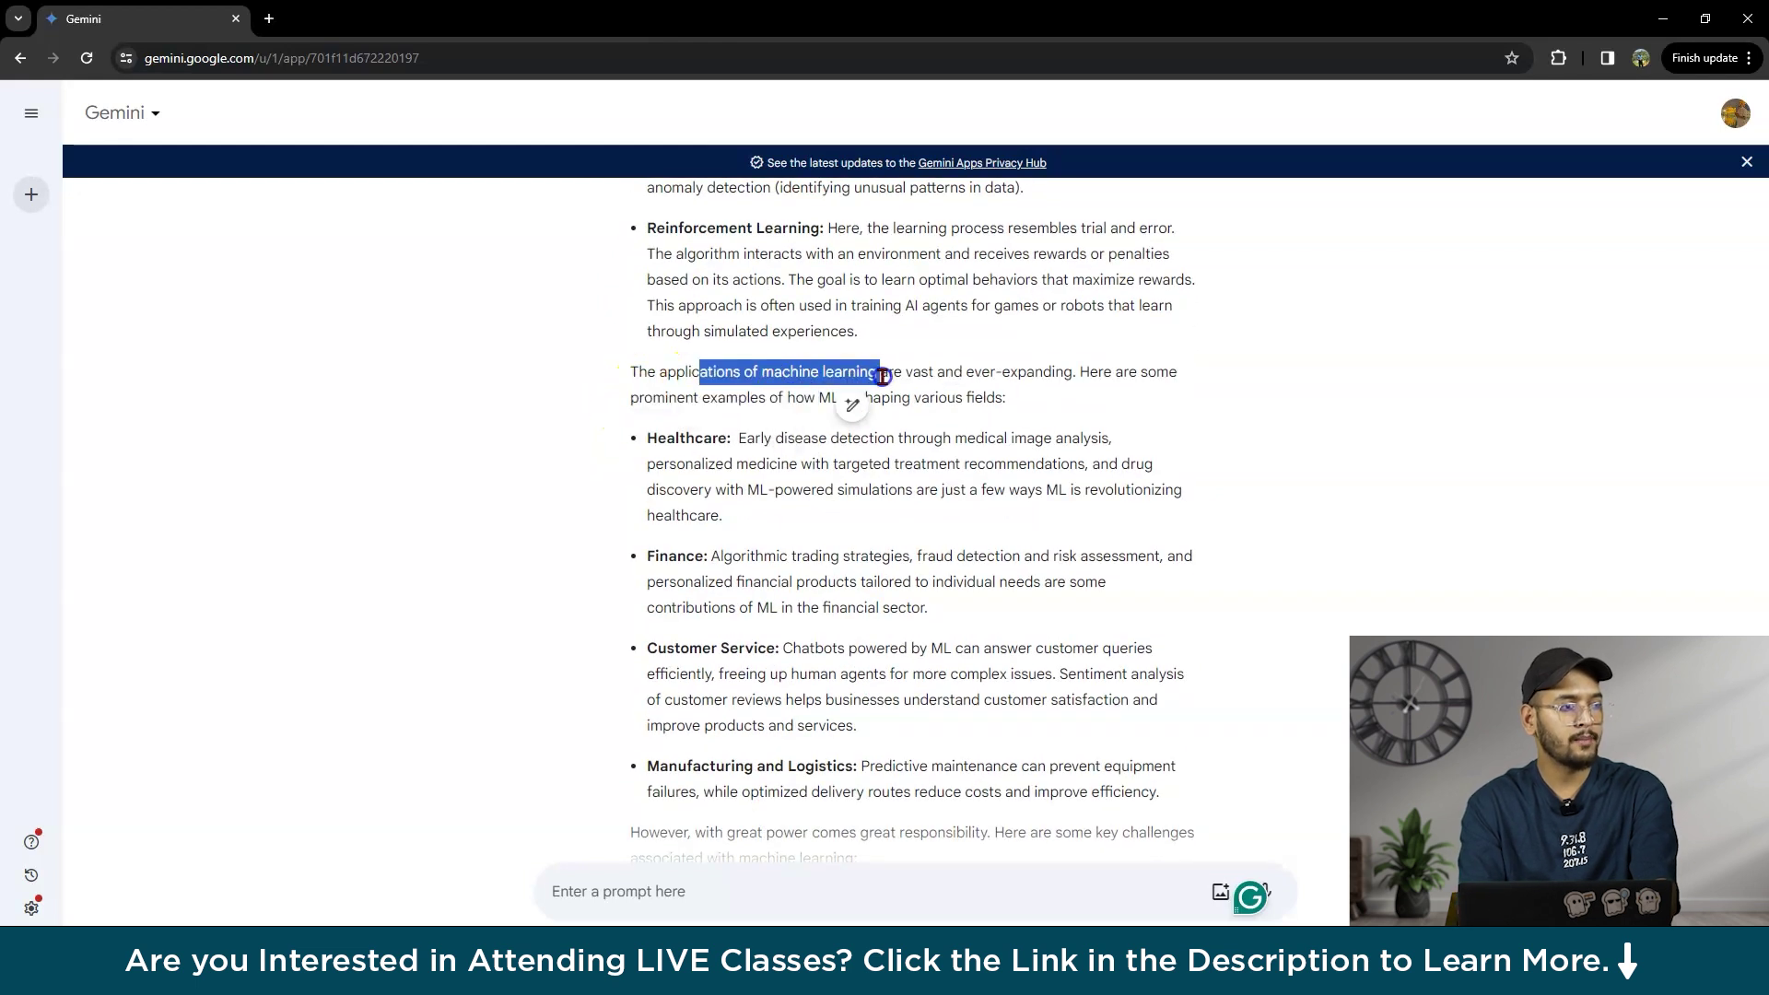
left_click(1049, 367)
- Read through the rest of the article, including challenges and closing resource links
scroll(1051, 367, "down", 1)
scroll(715, 737, "down", 2)
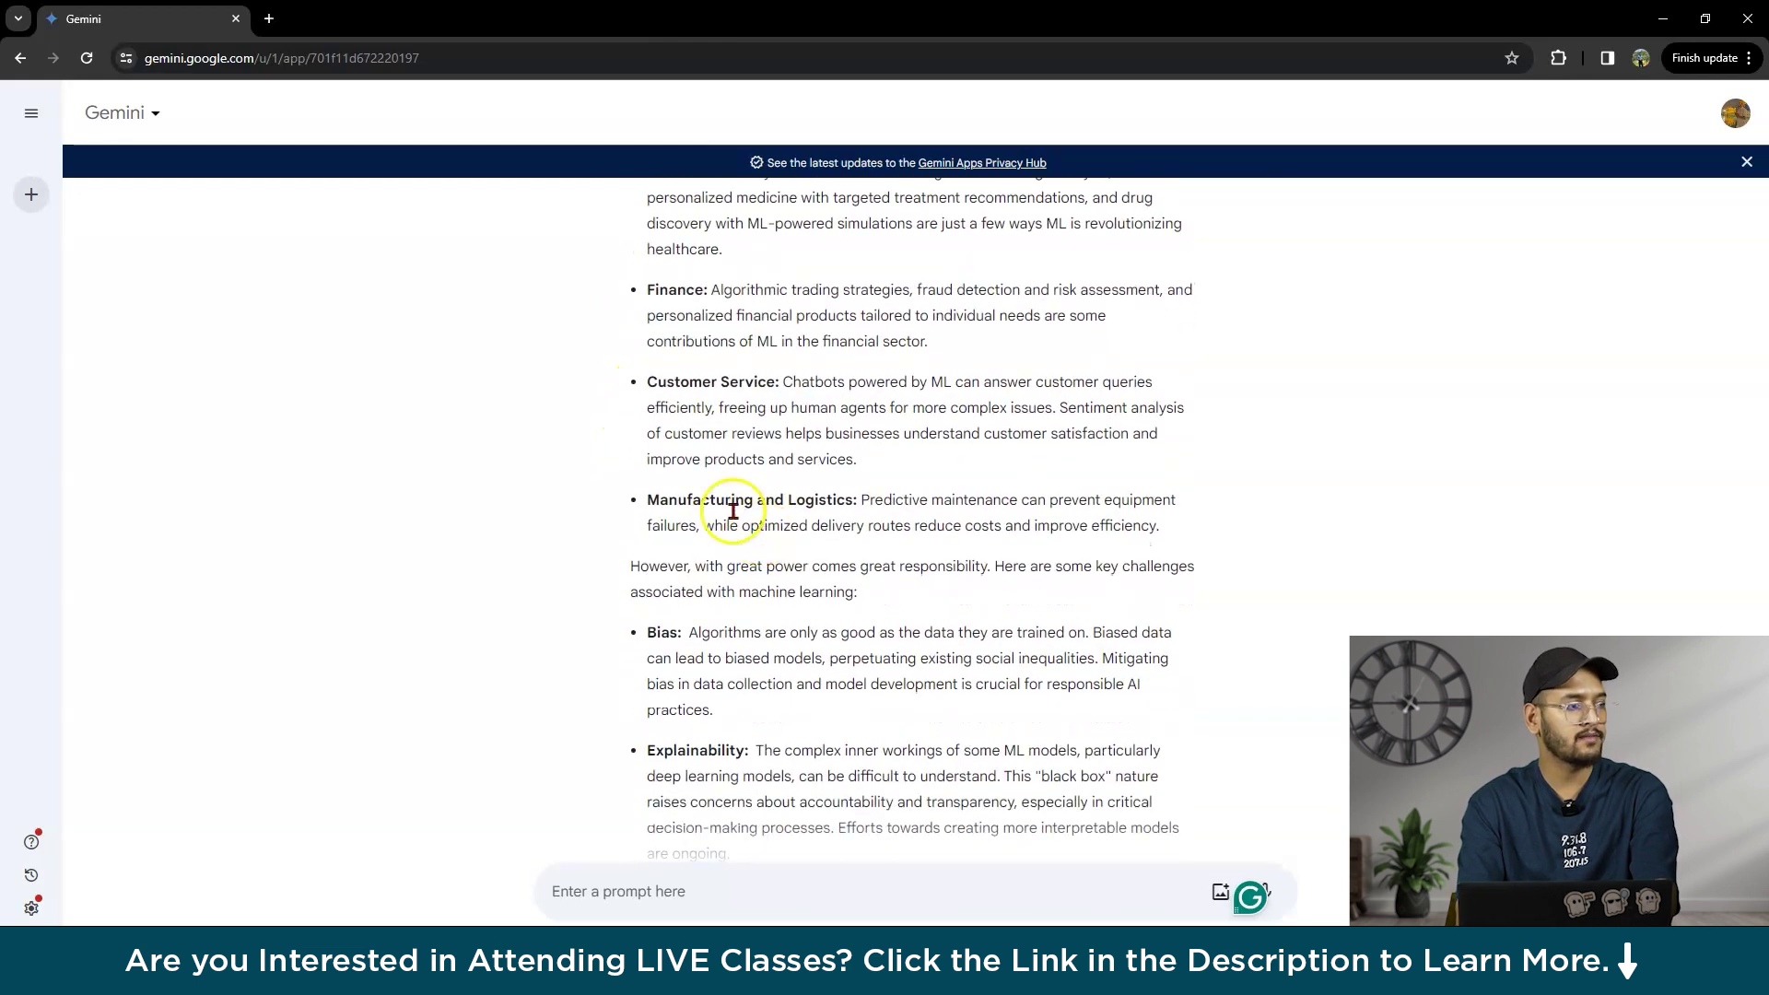
scroll(859, 383, "down", 5)
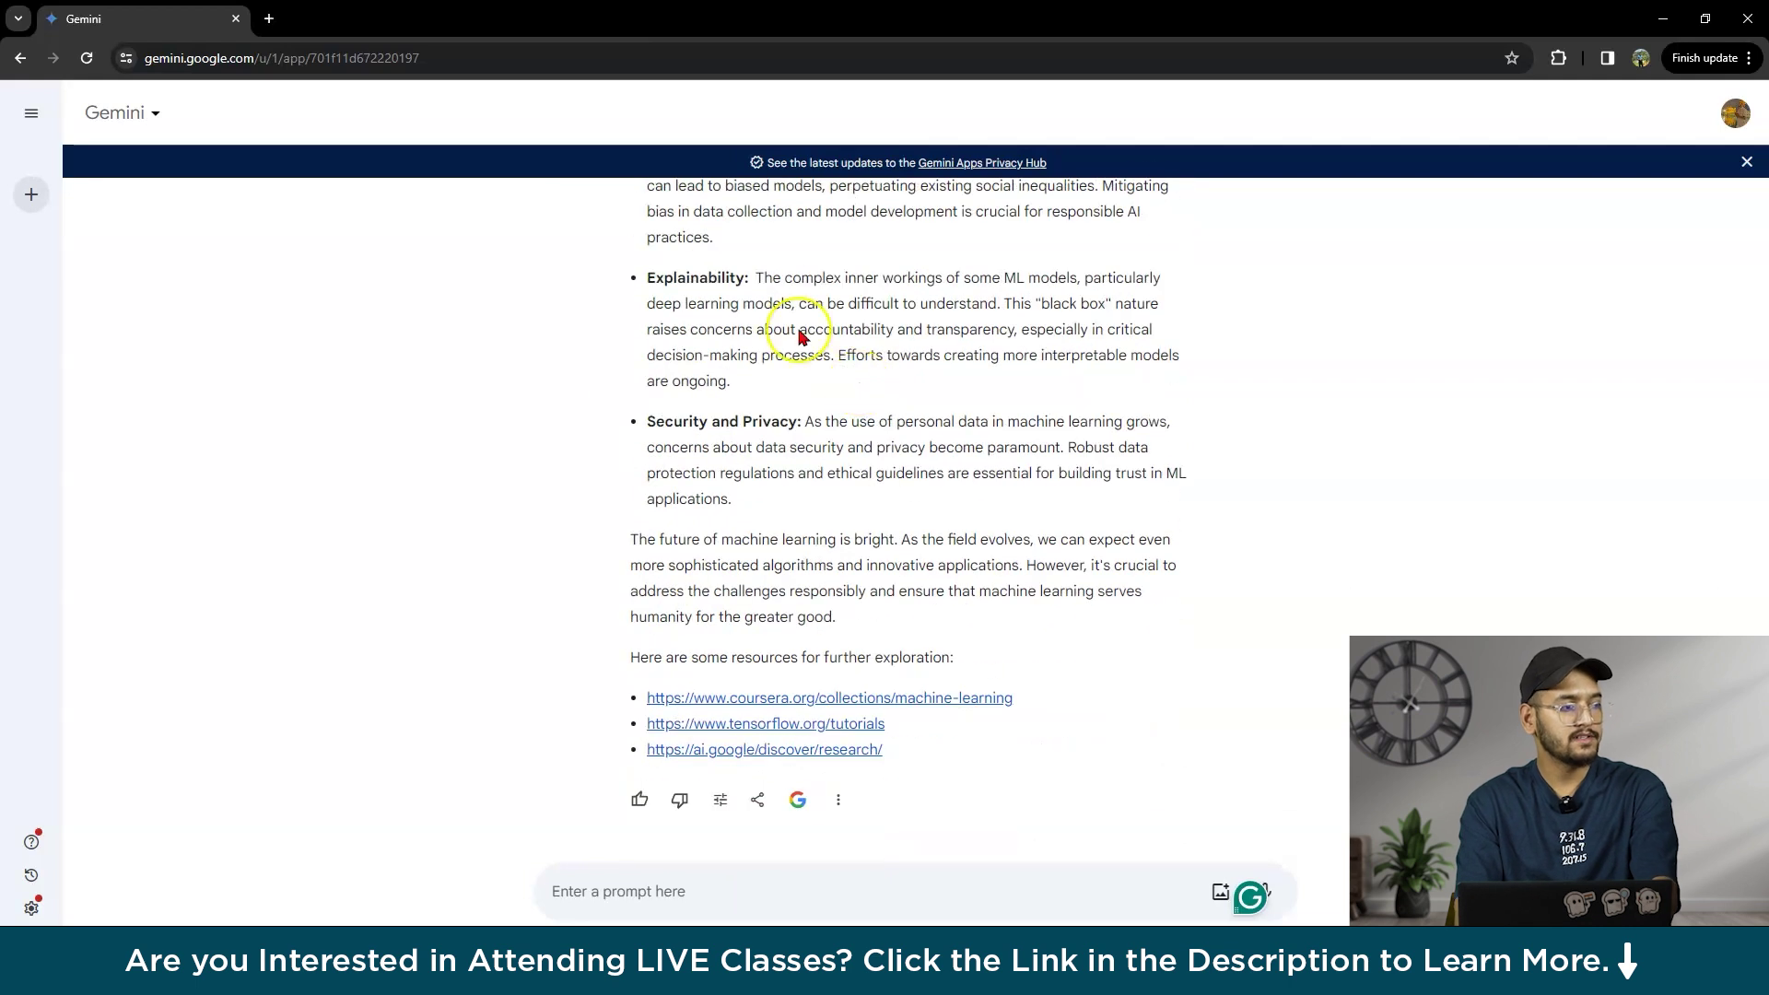
scroll(912, 681, "up", 5)
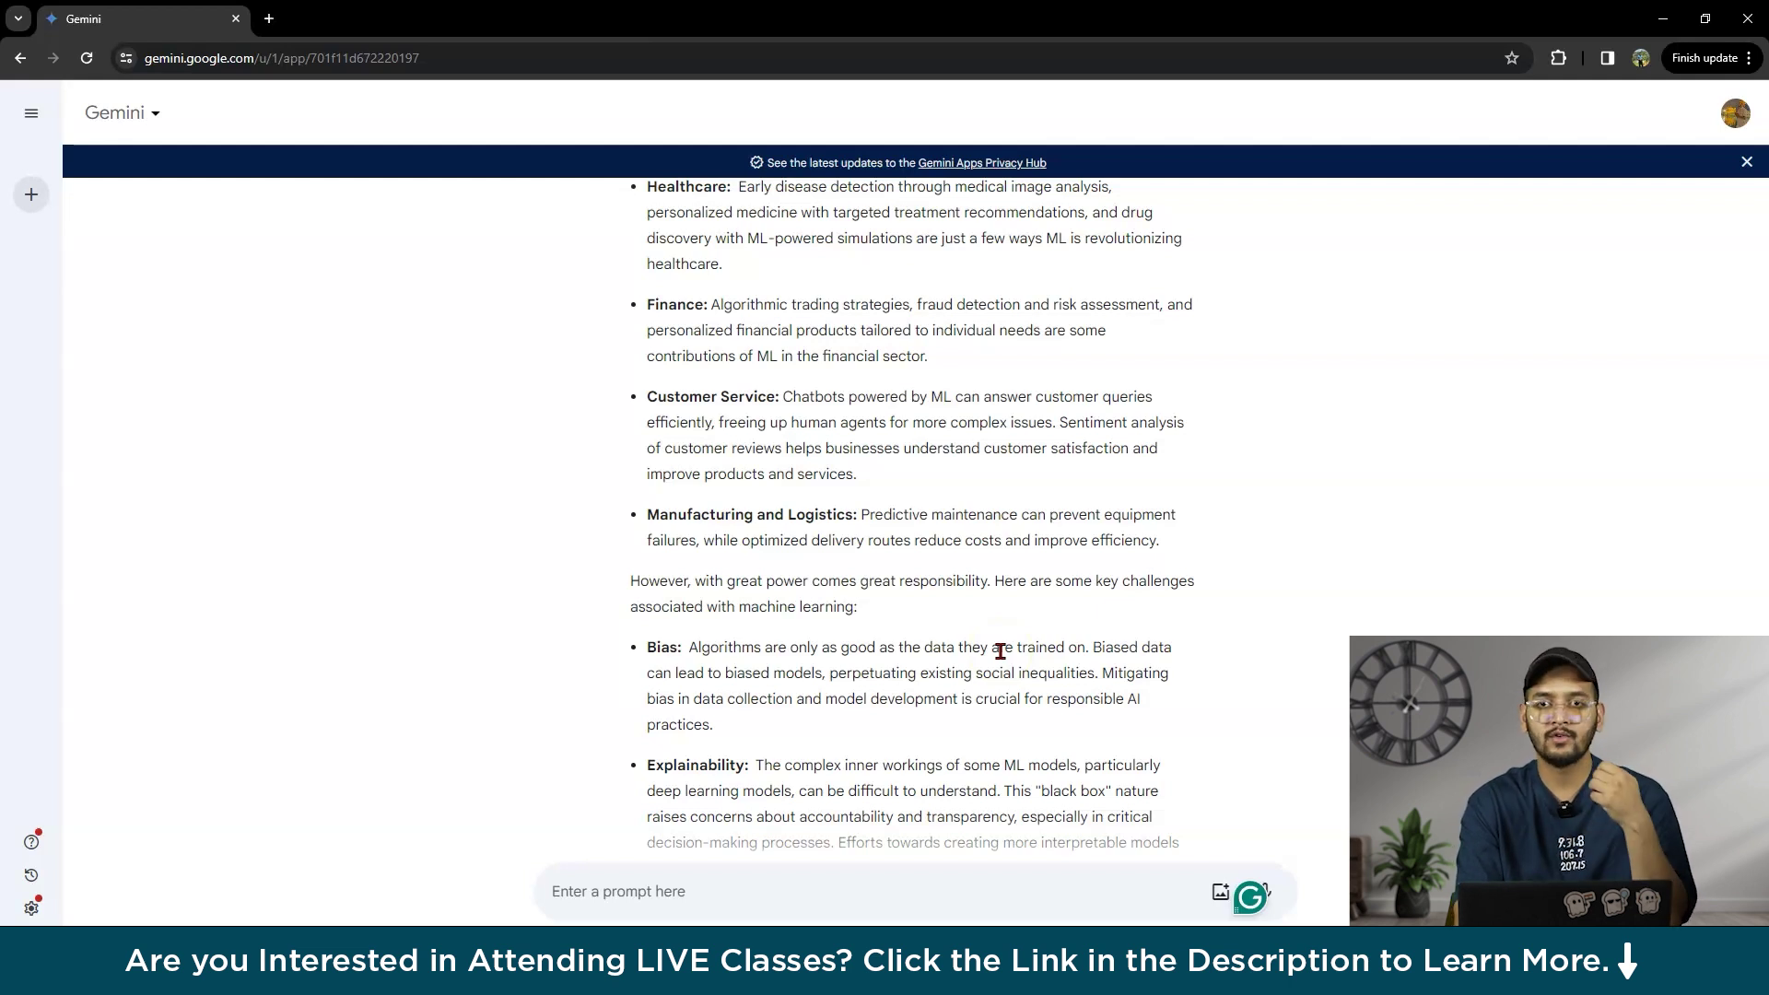
scroll(999, 650, "down", 5)
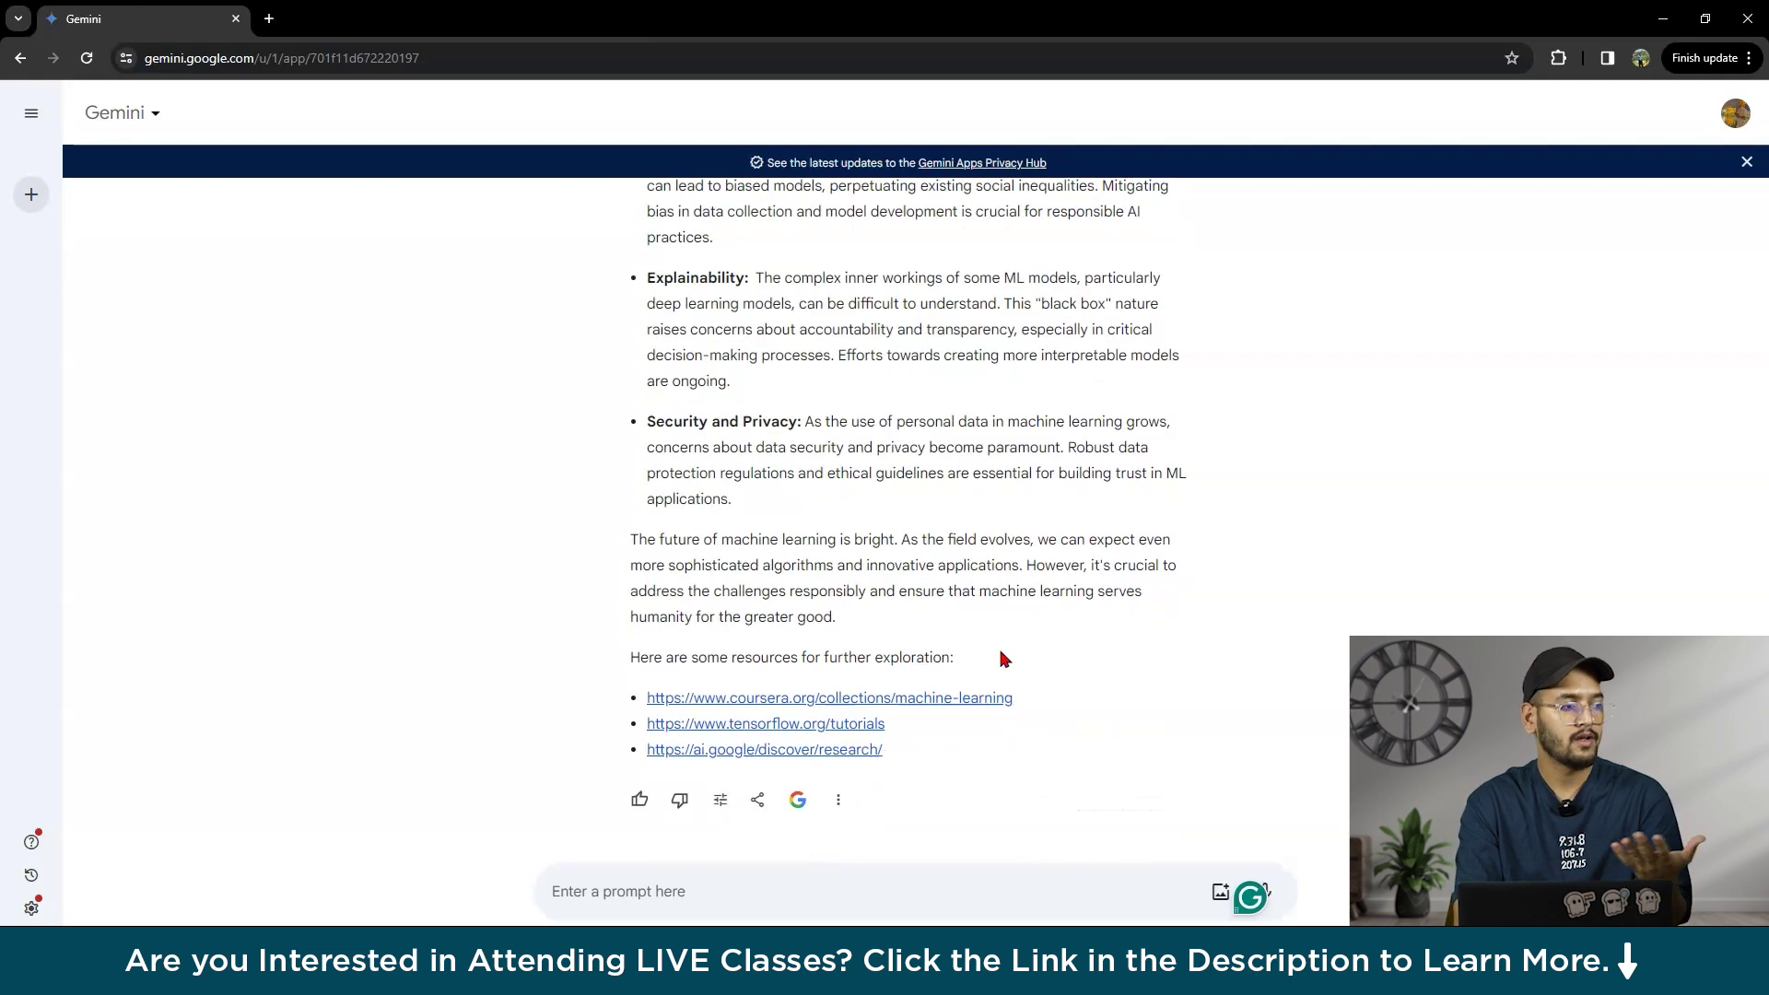
left_click(756, 898)
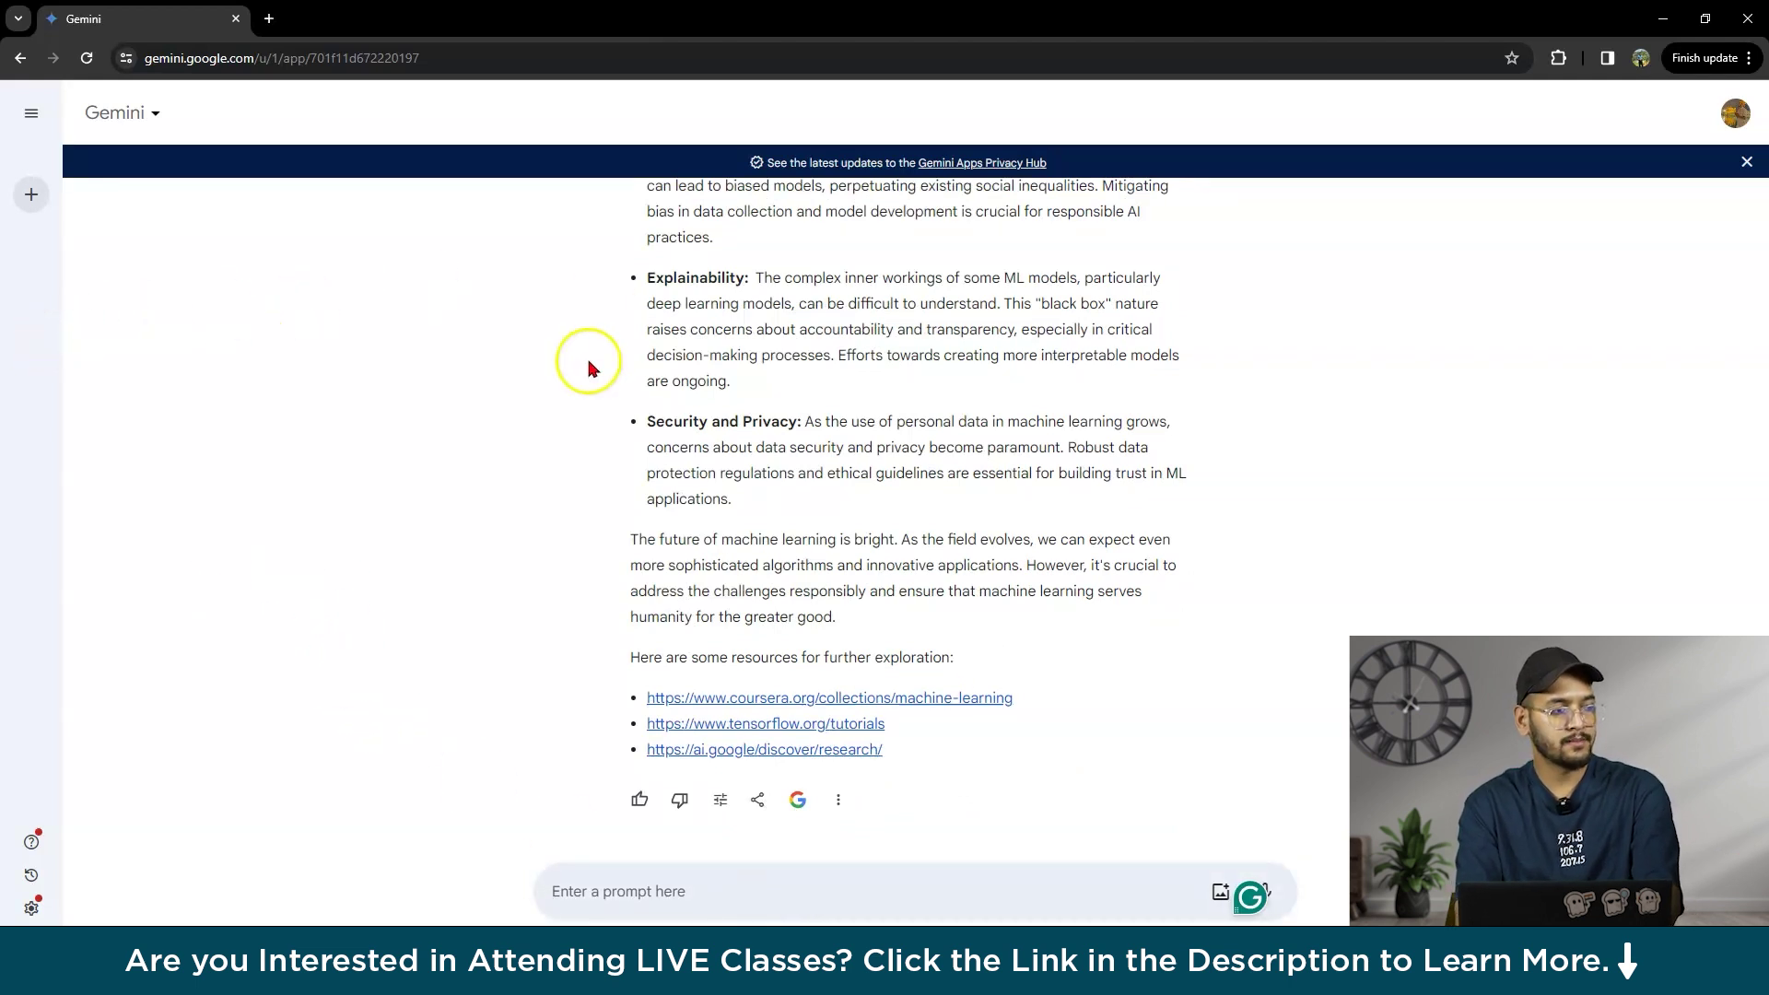
scroll(589, 366, "up", 2)
scroll(589, 365, "up", 3)
scroll(702, 241, "up", 2)
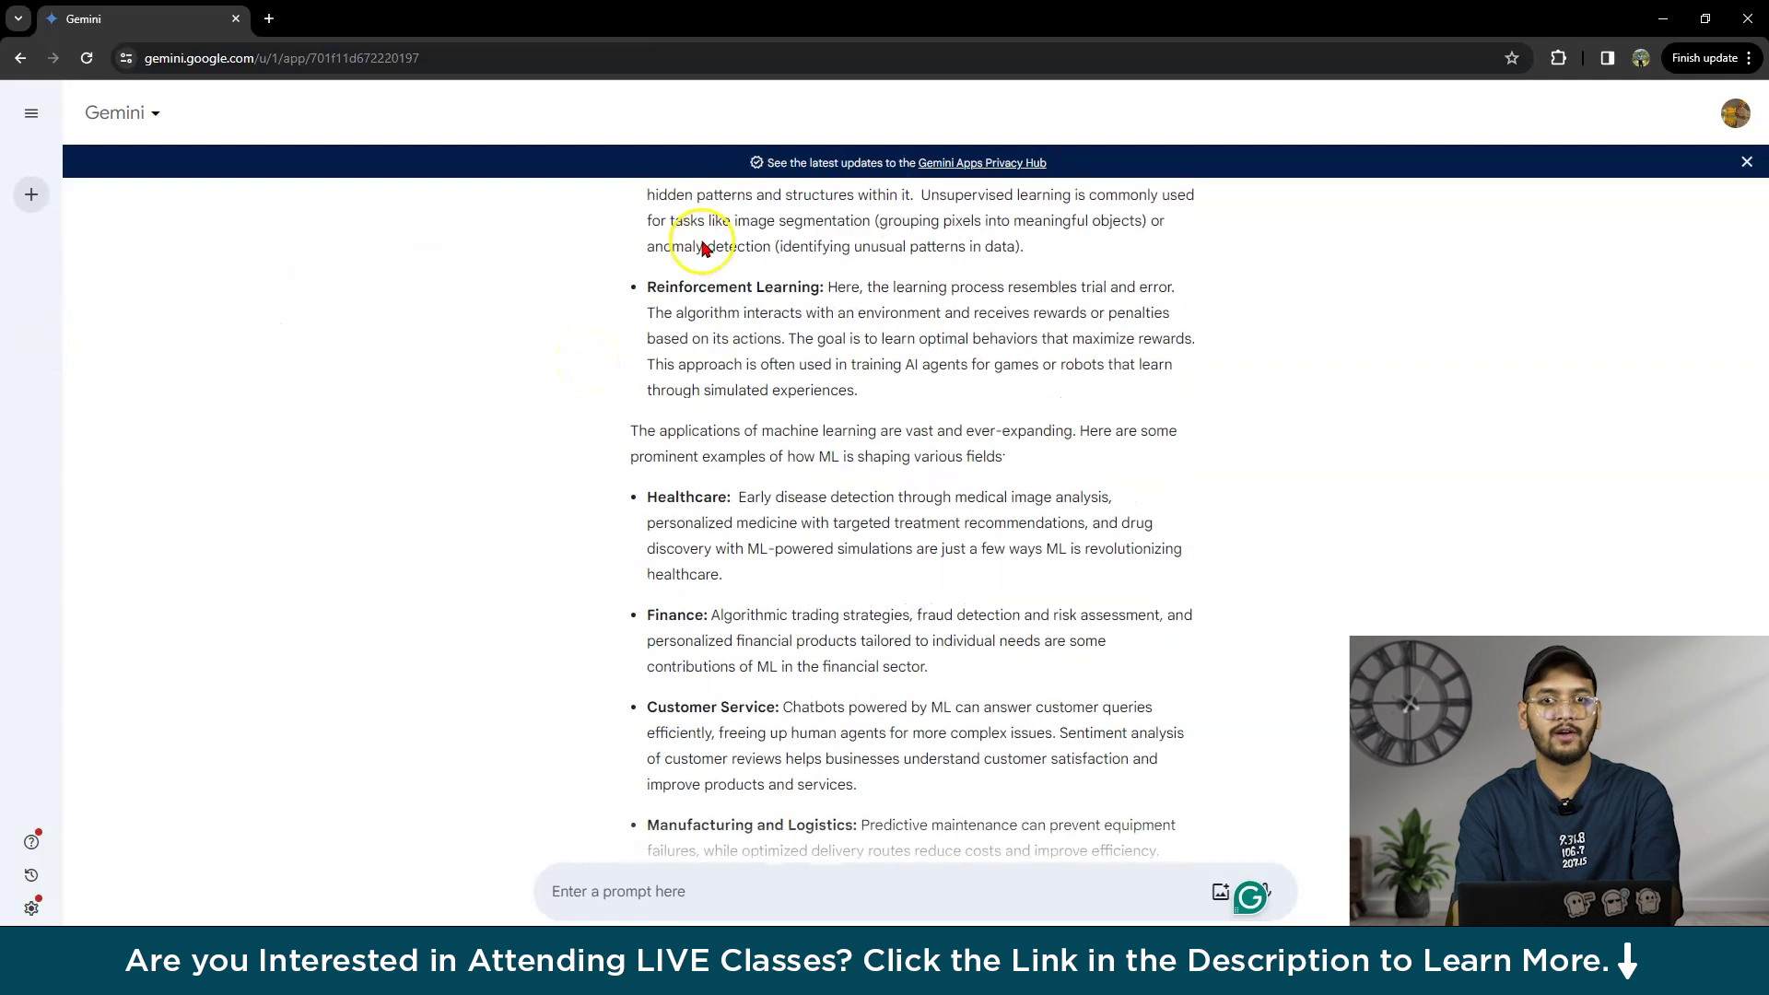
scroll(701, 242, "down", 2)
scroll(702, 241, "down", 8)
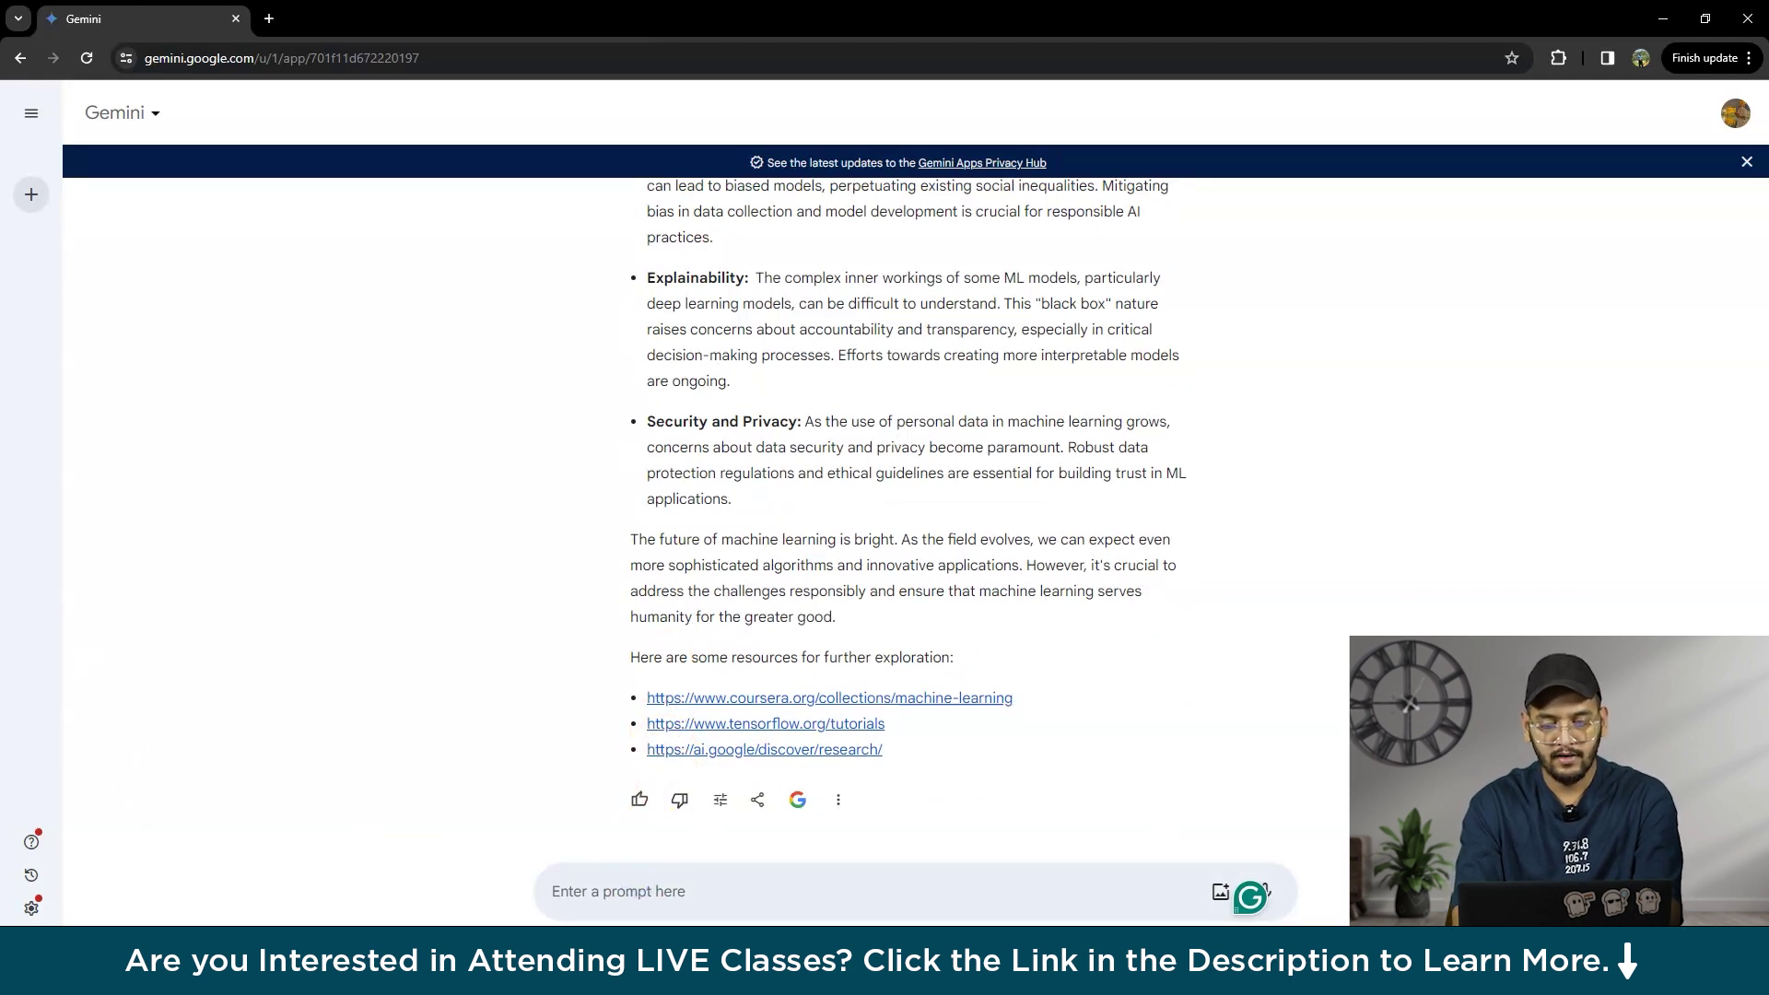
- Ask 'can you summarize this article for me?' and select the four-paragraph summary reply
type("can ")
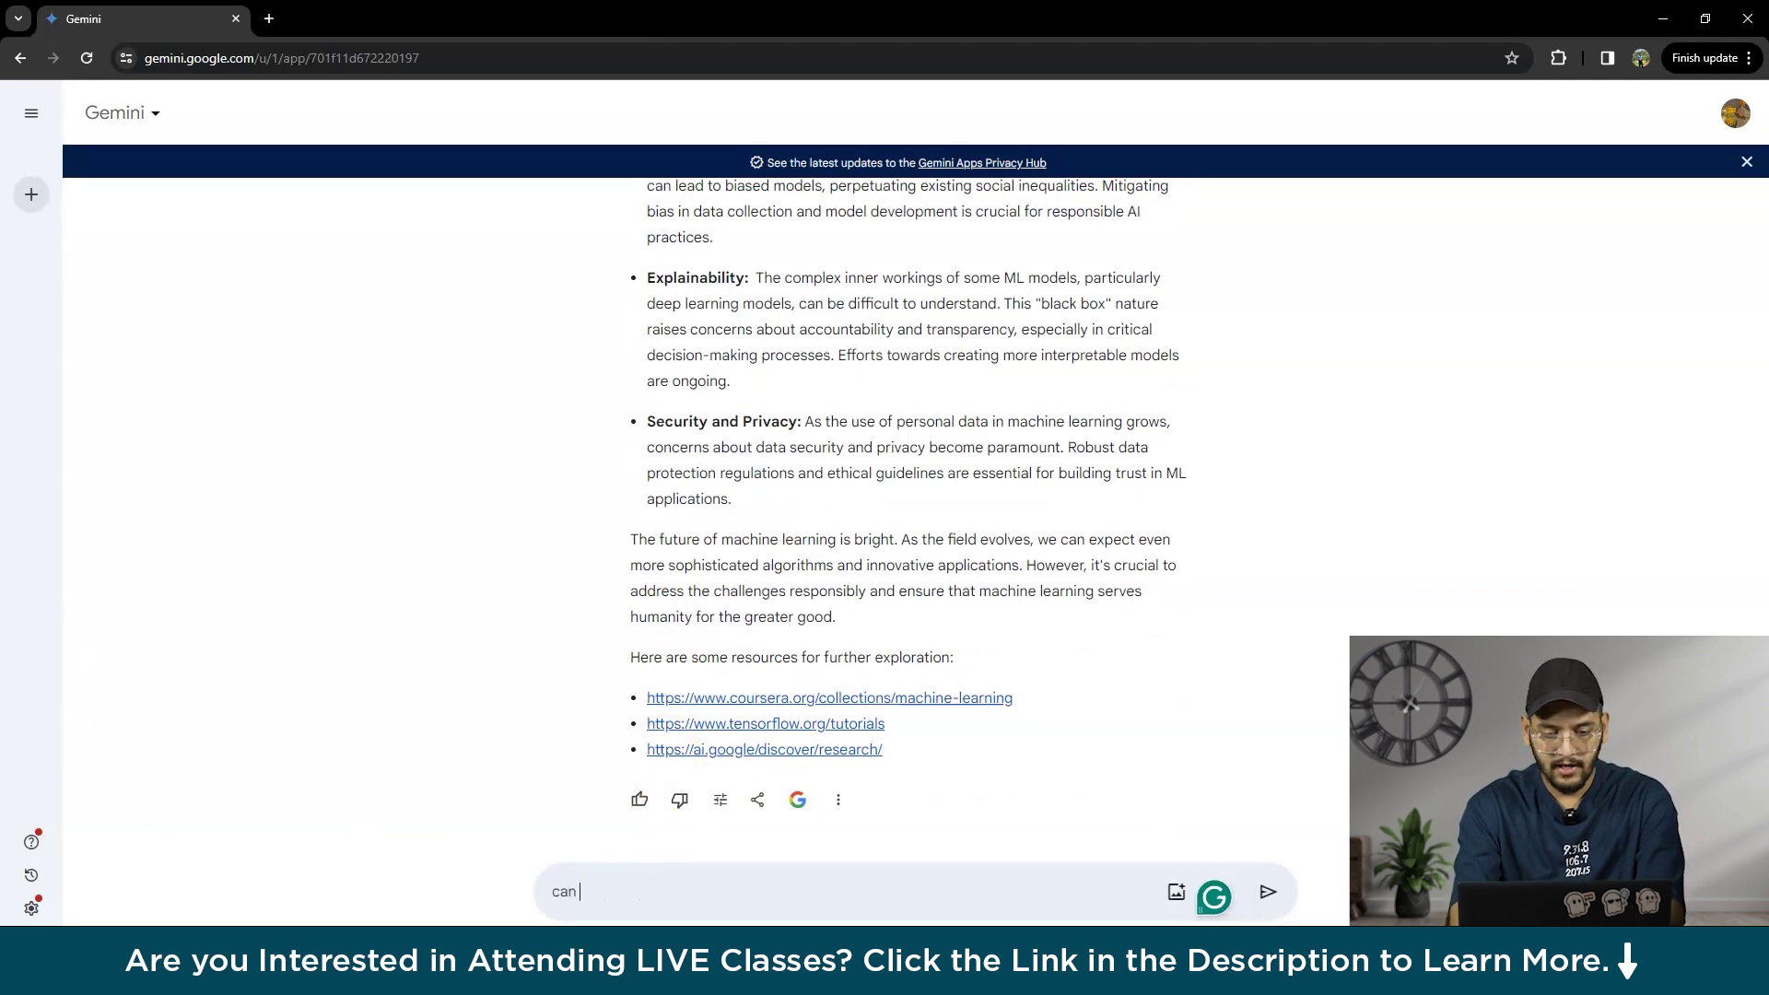
type("you summa")
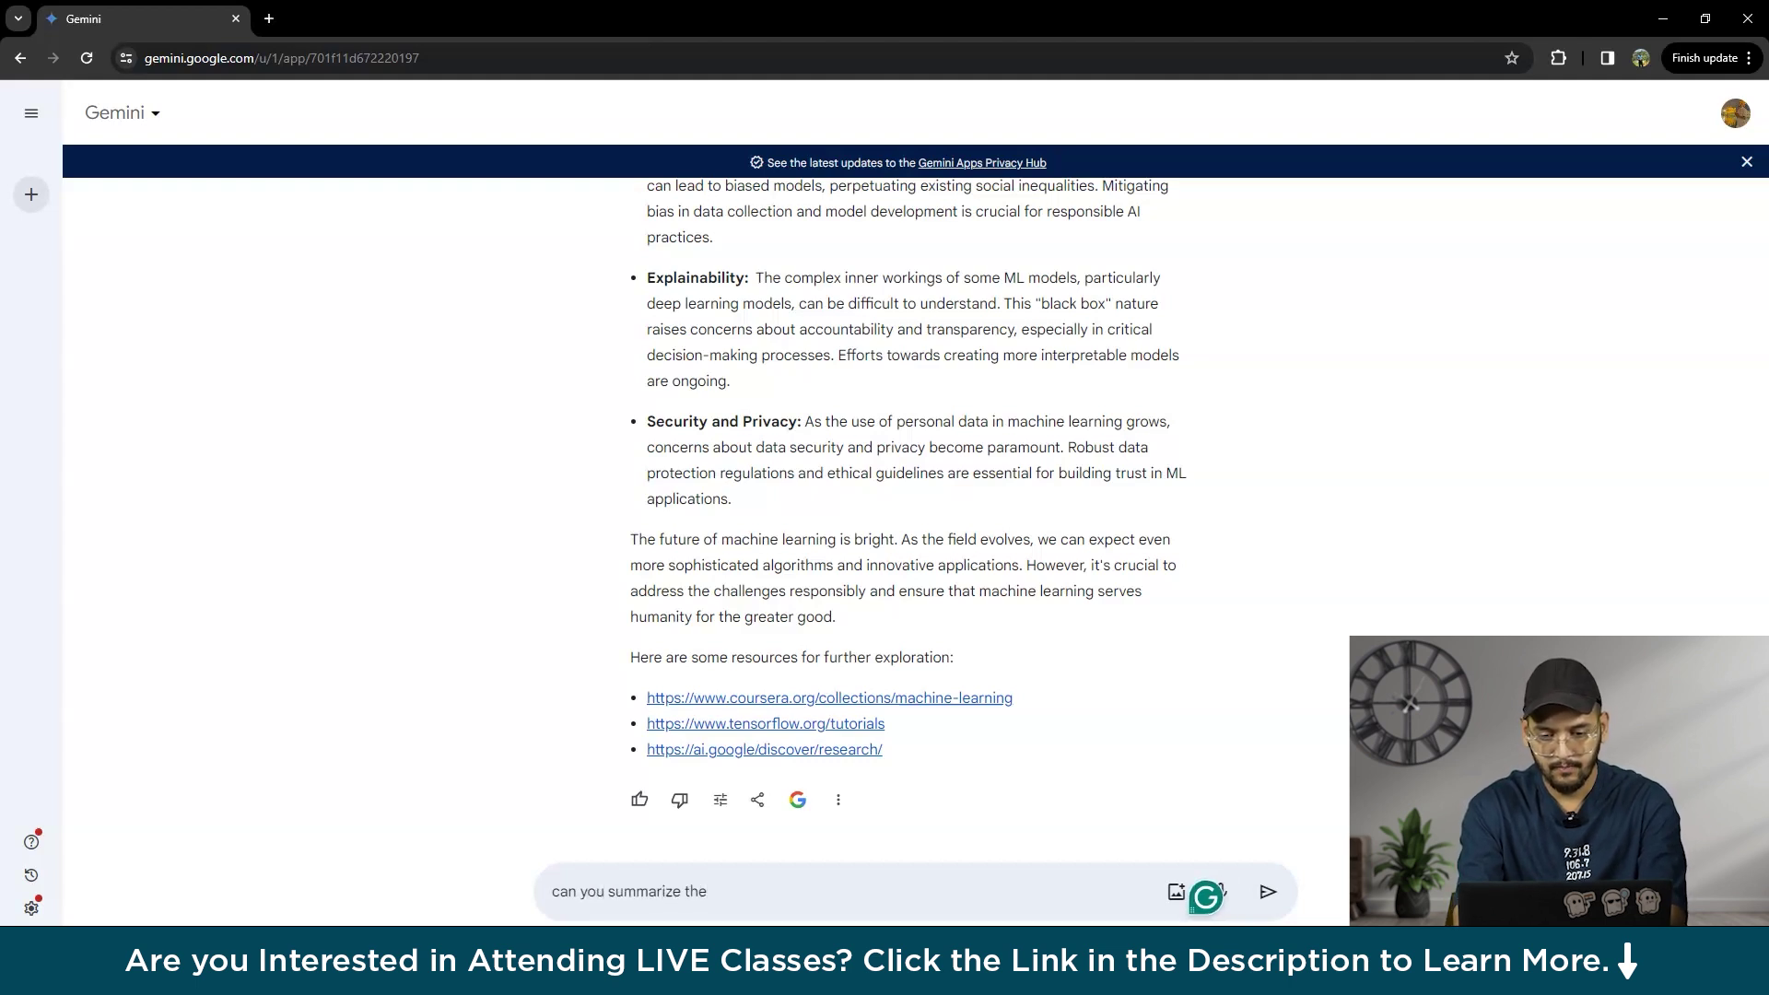
type("rize this ar")
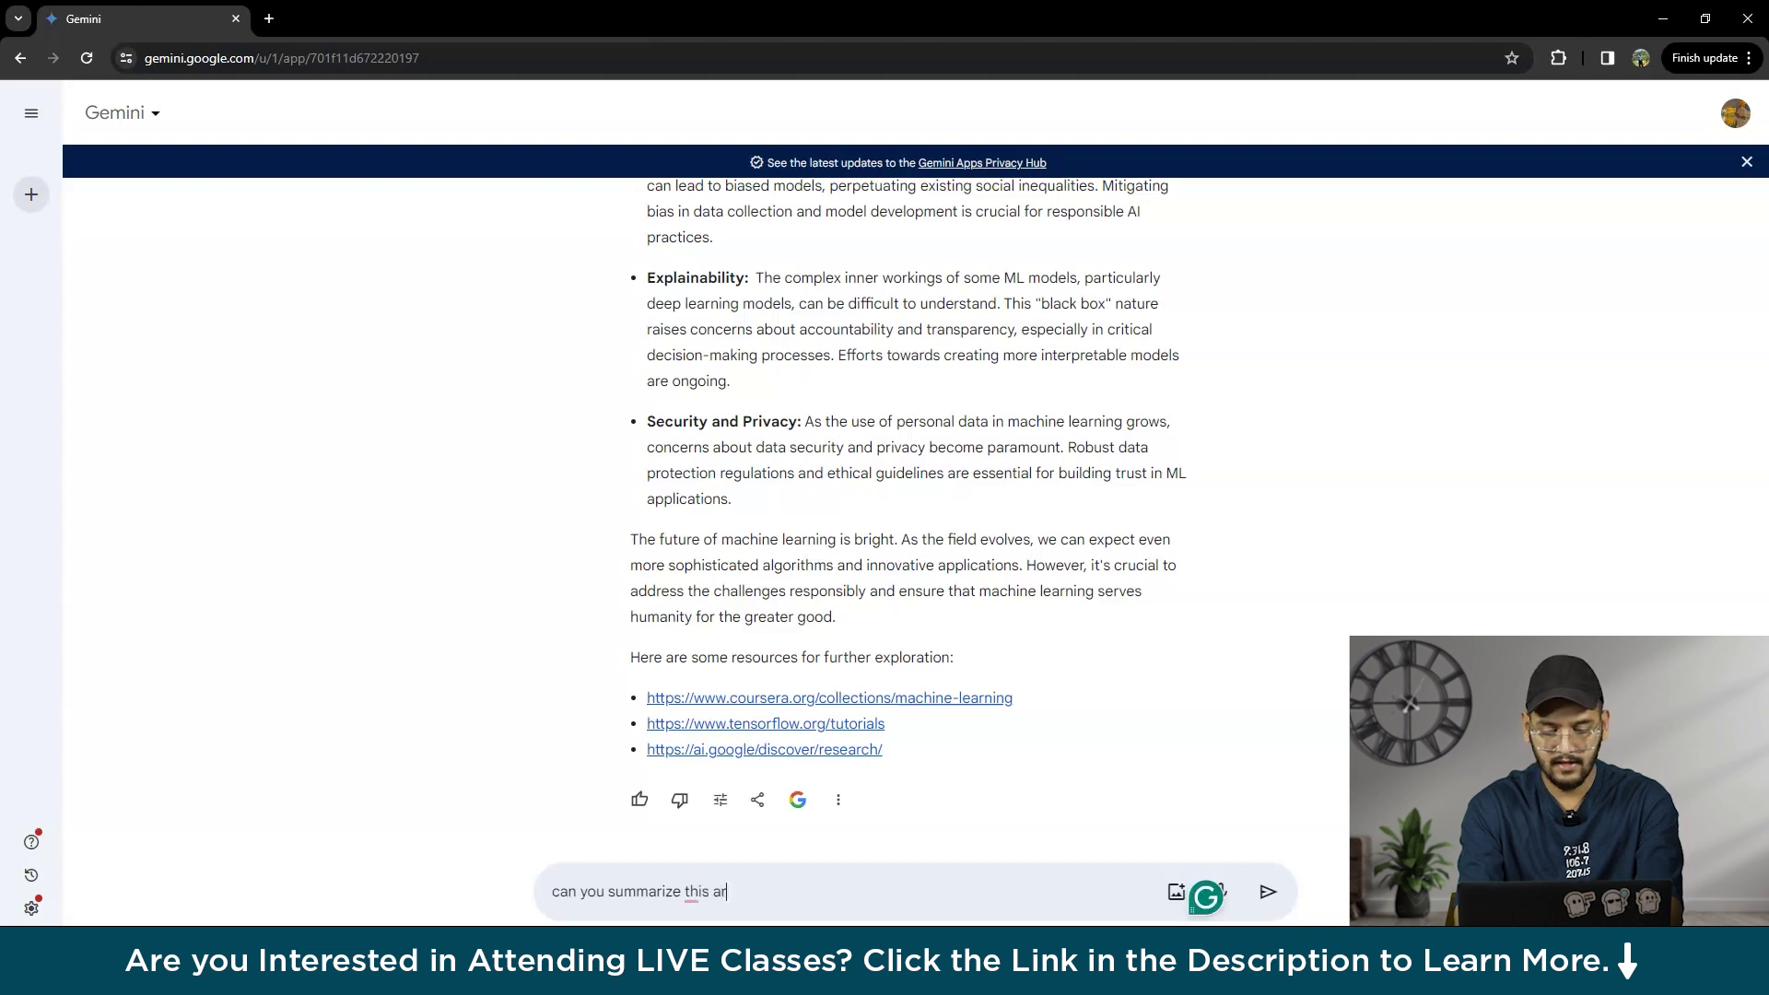
type("ticle for me?")
key("Return")
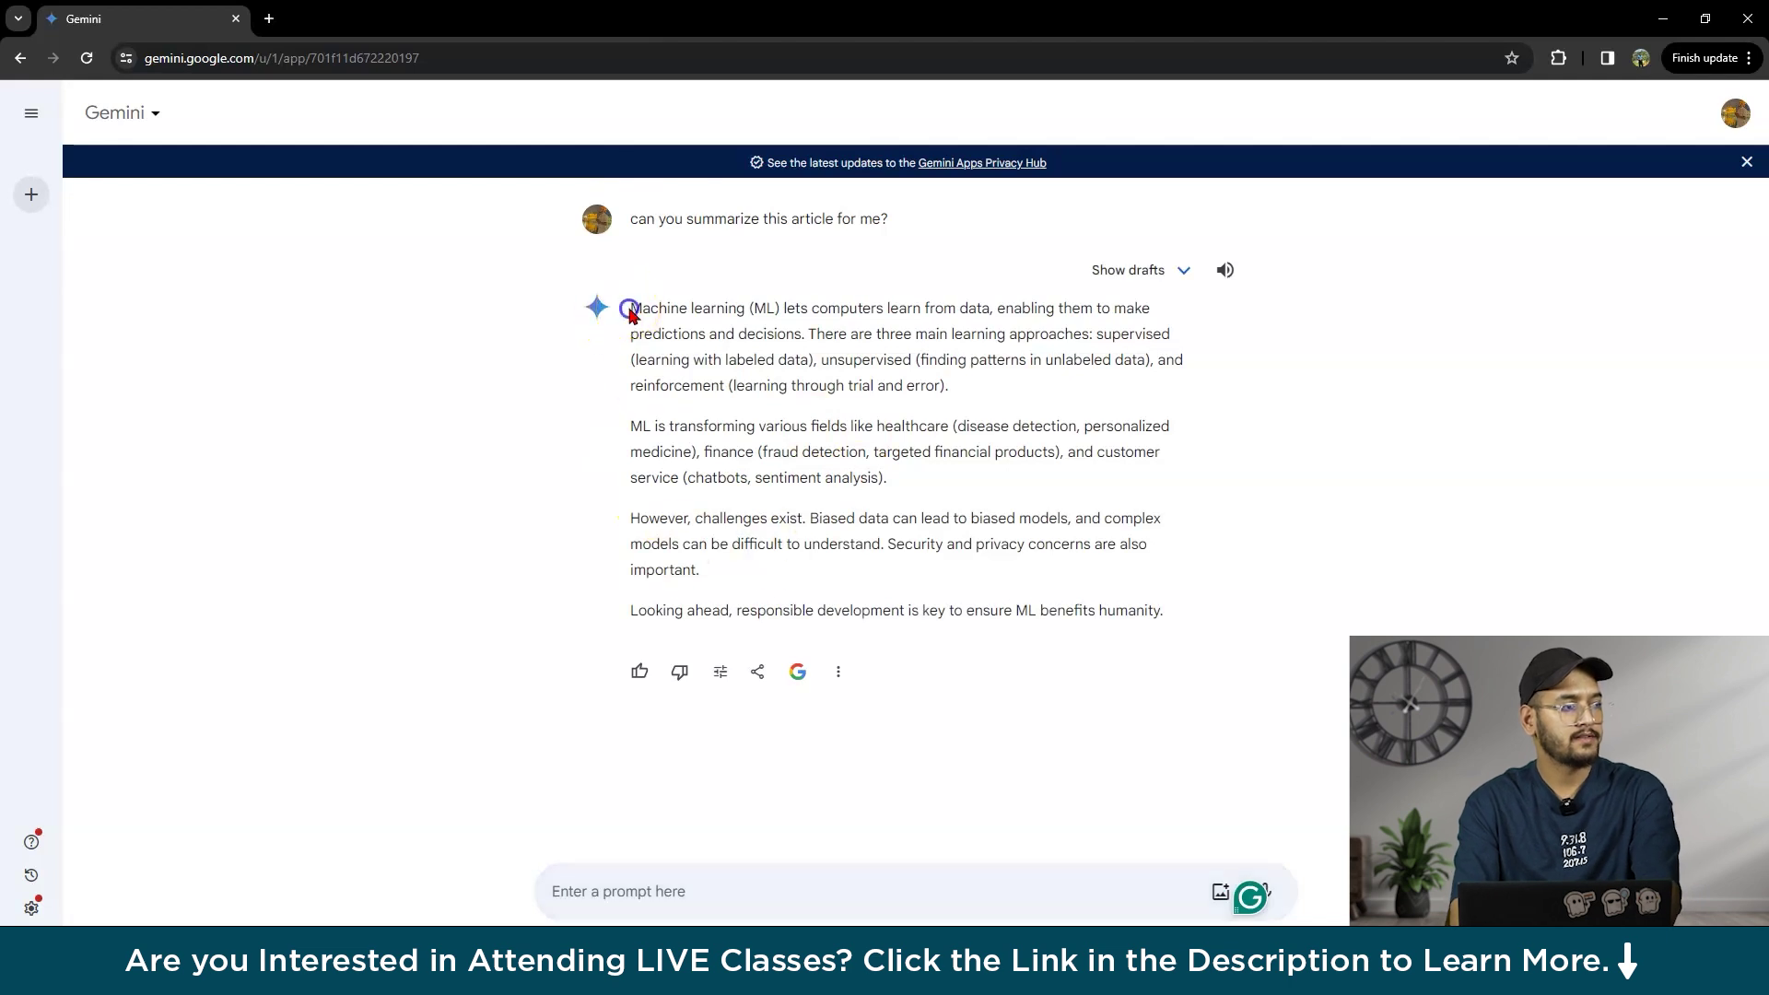
left_click_drag(630, 313, 1019, 608)
left_click(795, 904)
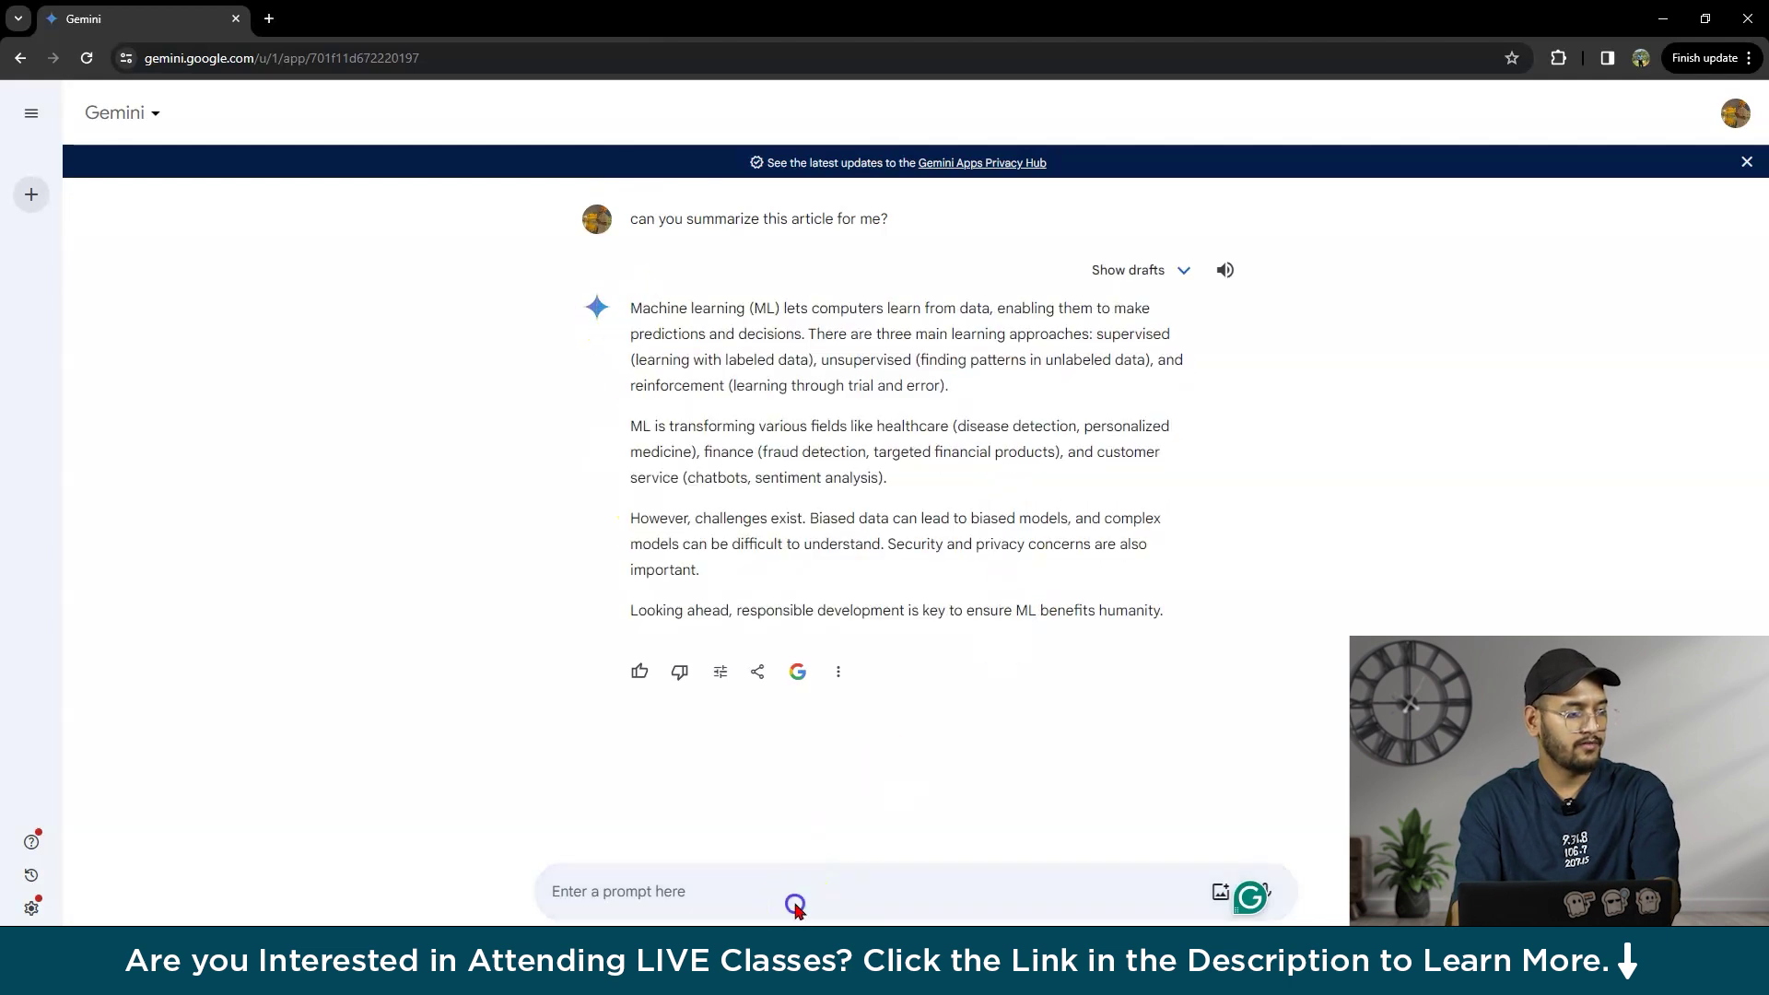
- Ask 'i need conclusion for this article' and select the conclusion paragraph Gemini returns
type("i need")
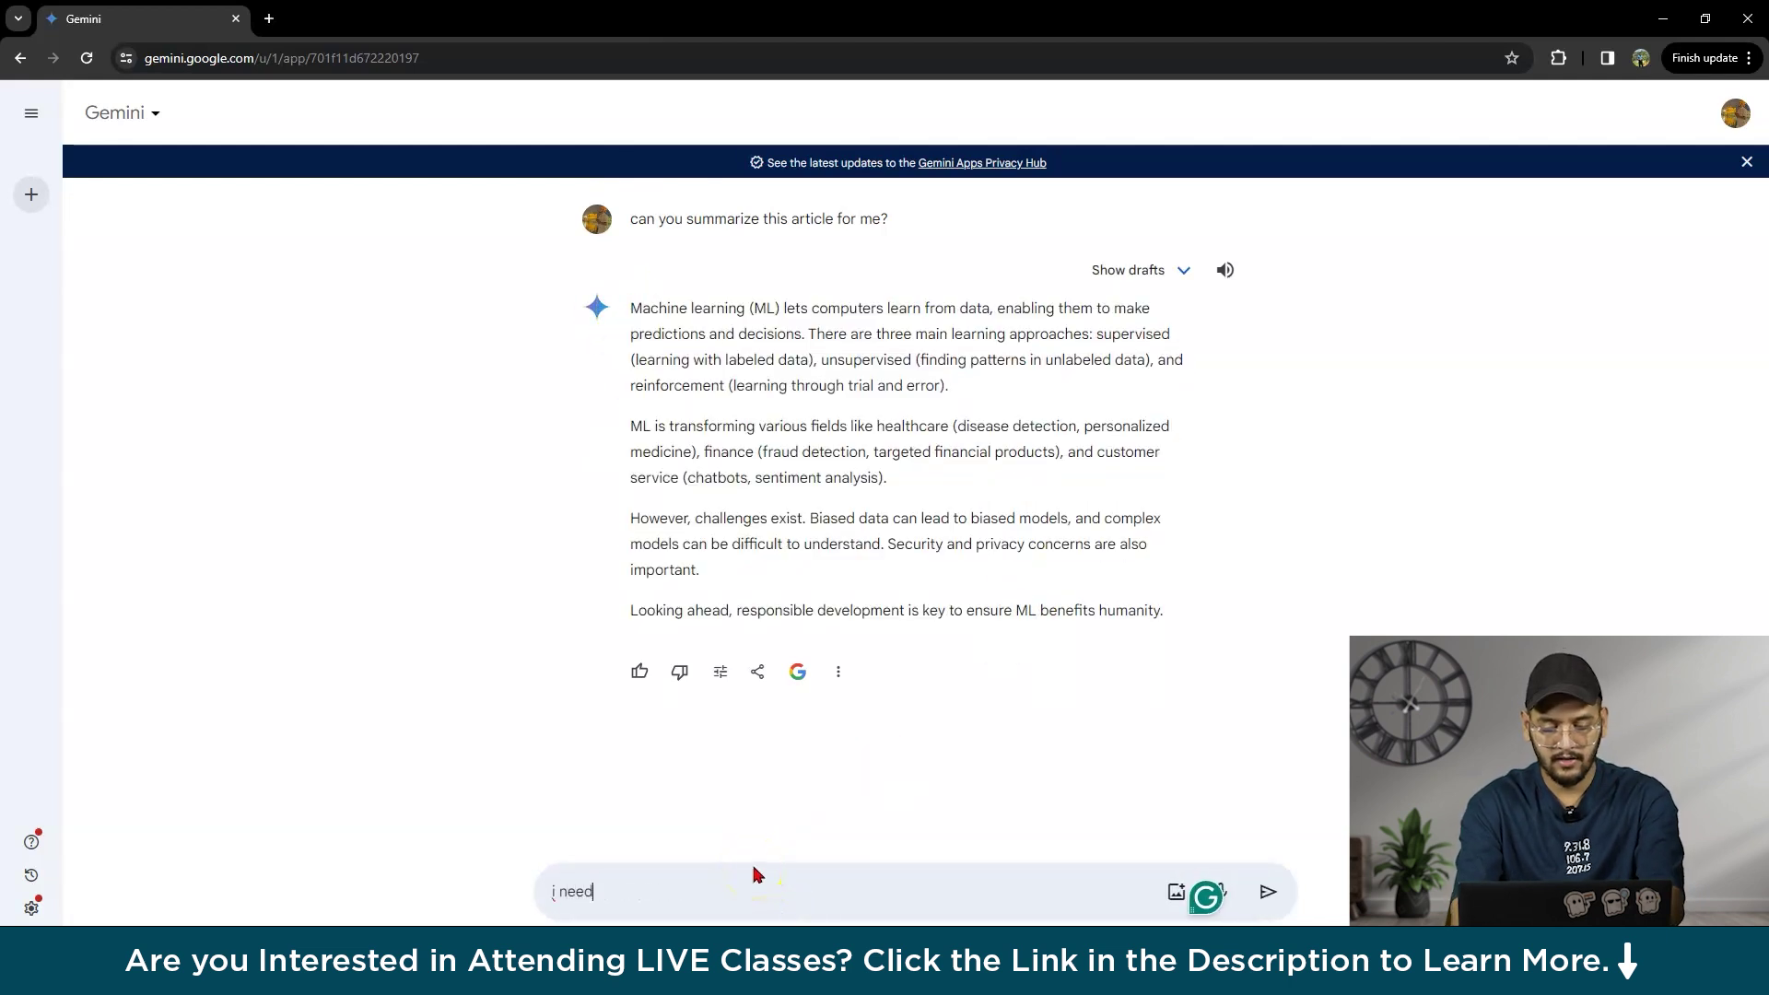
type(" conclusion")
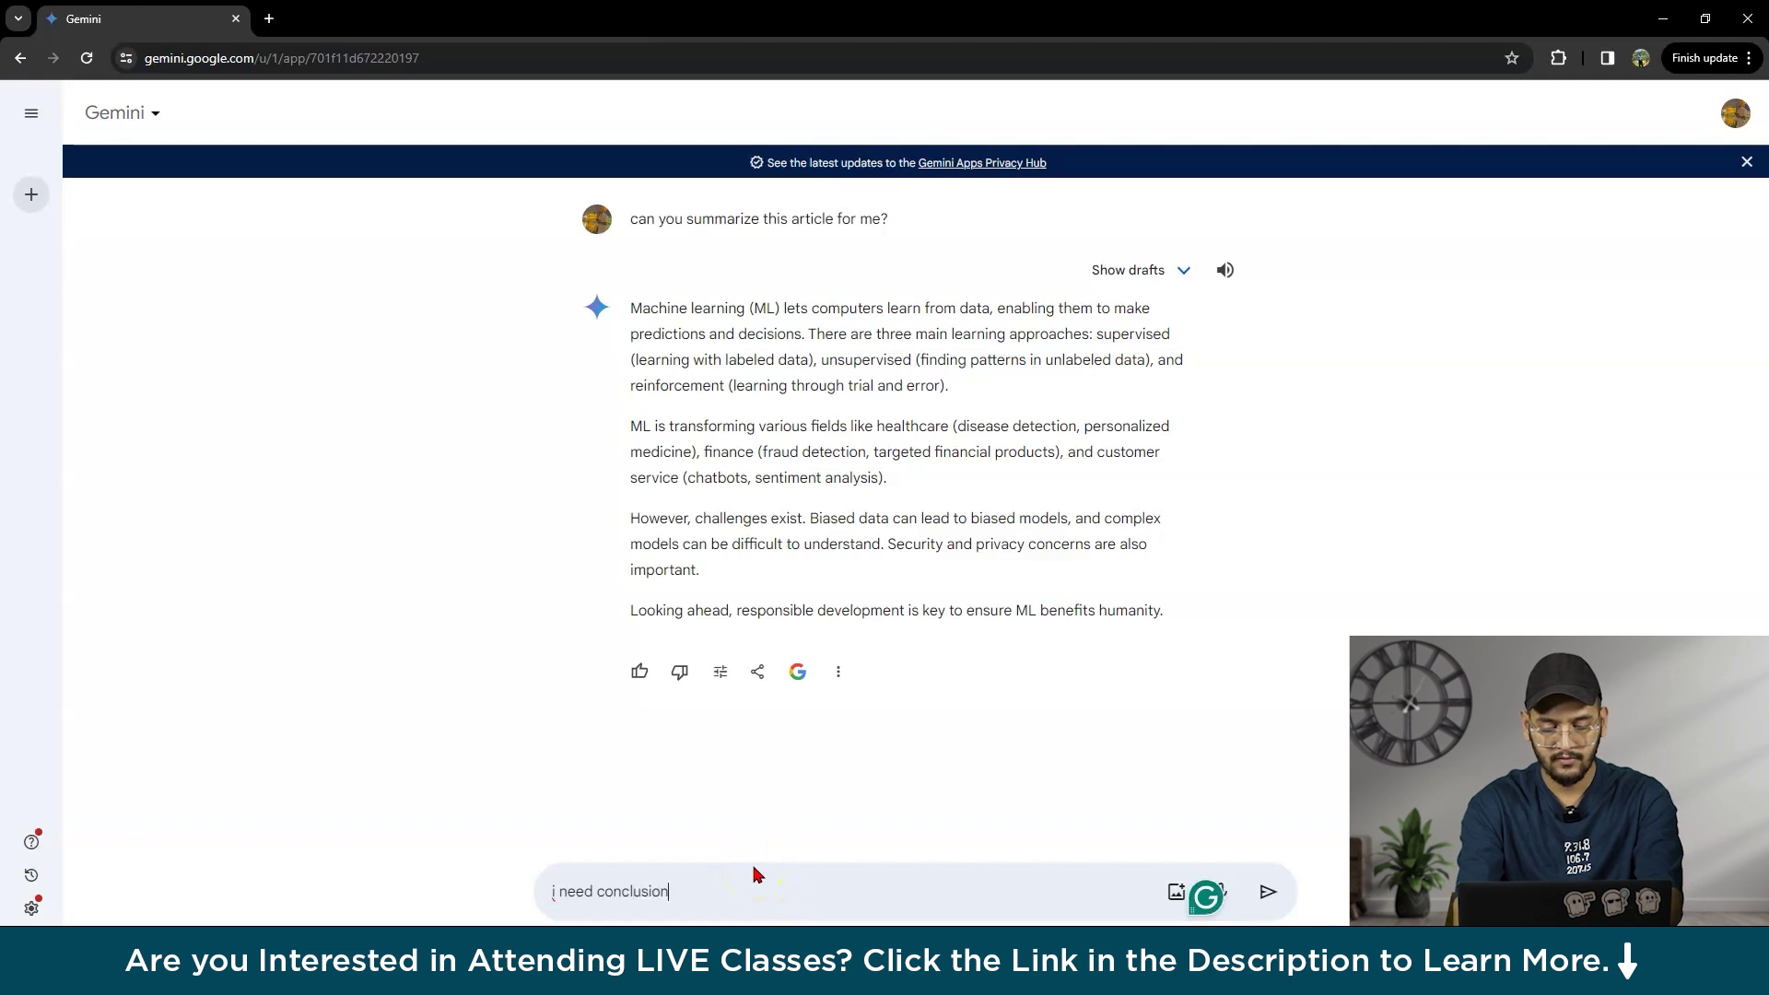
type(" for this")
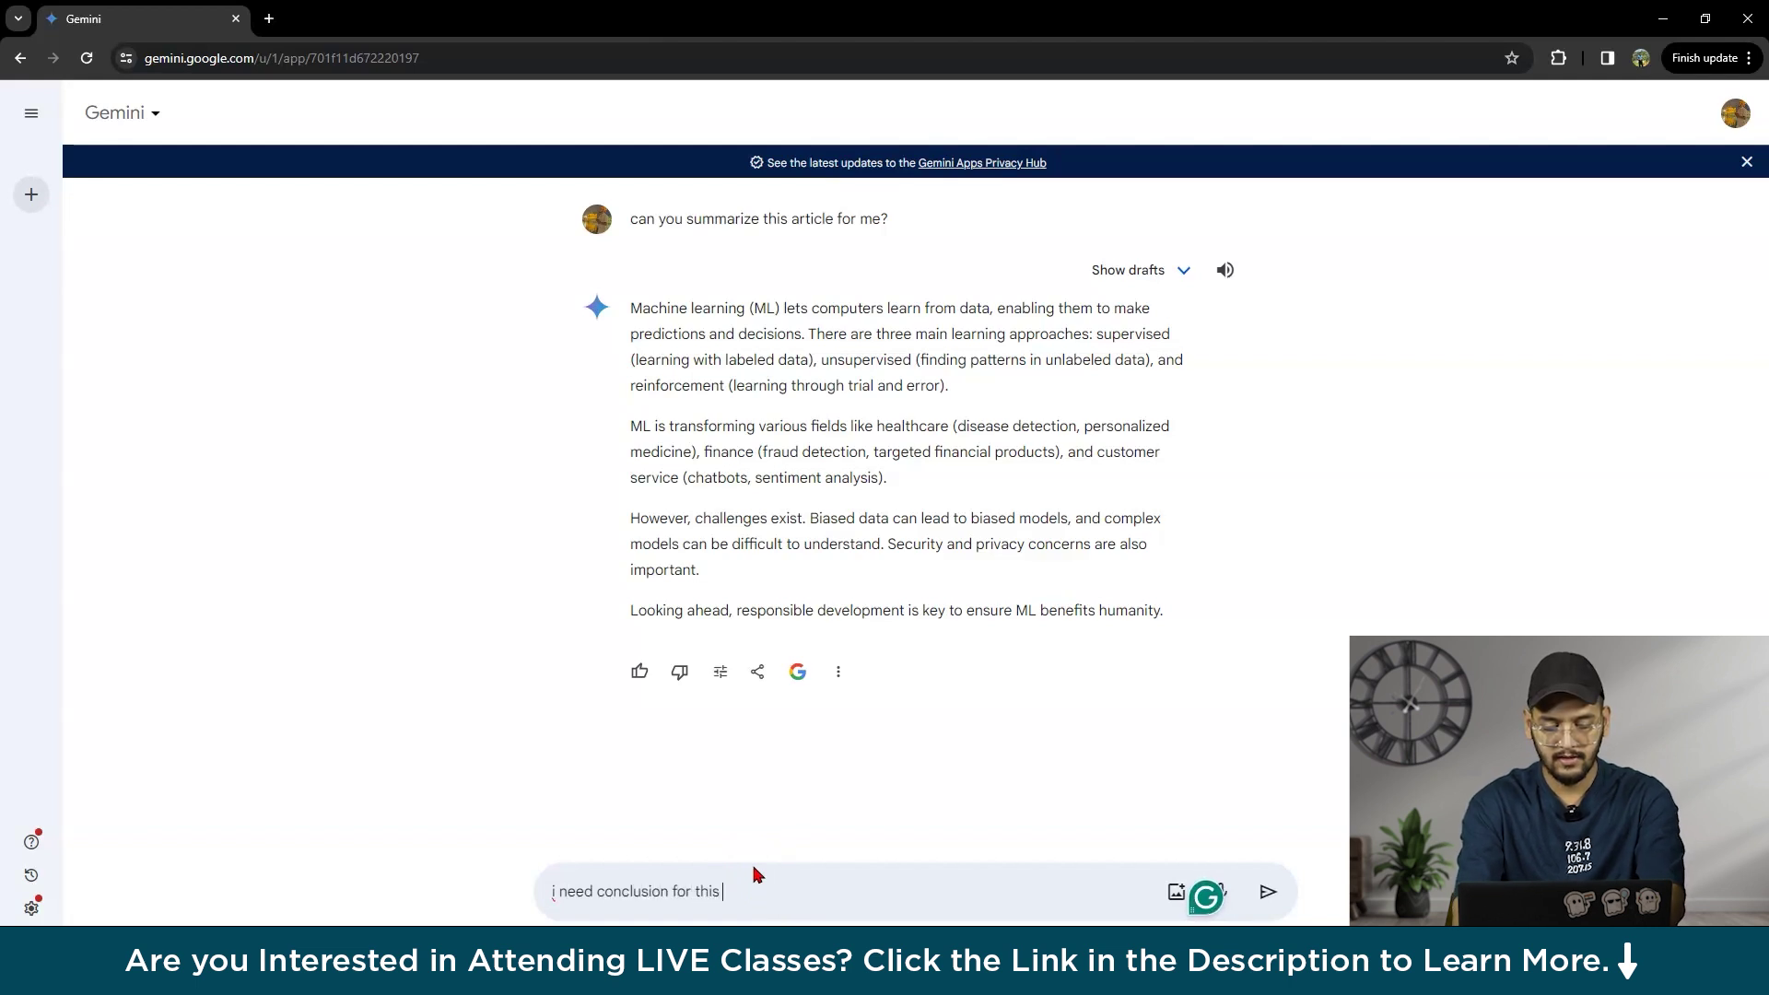
type(" article")
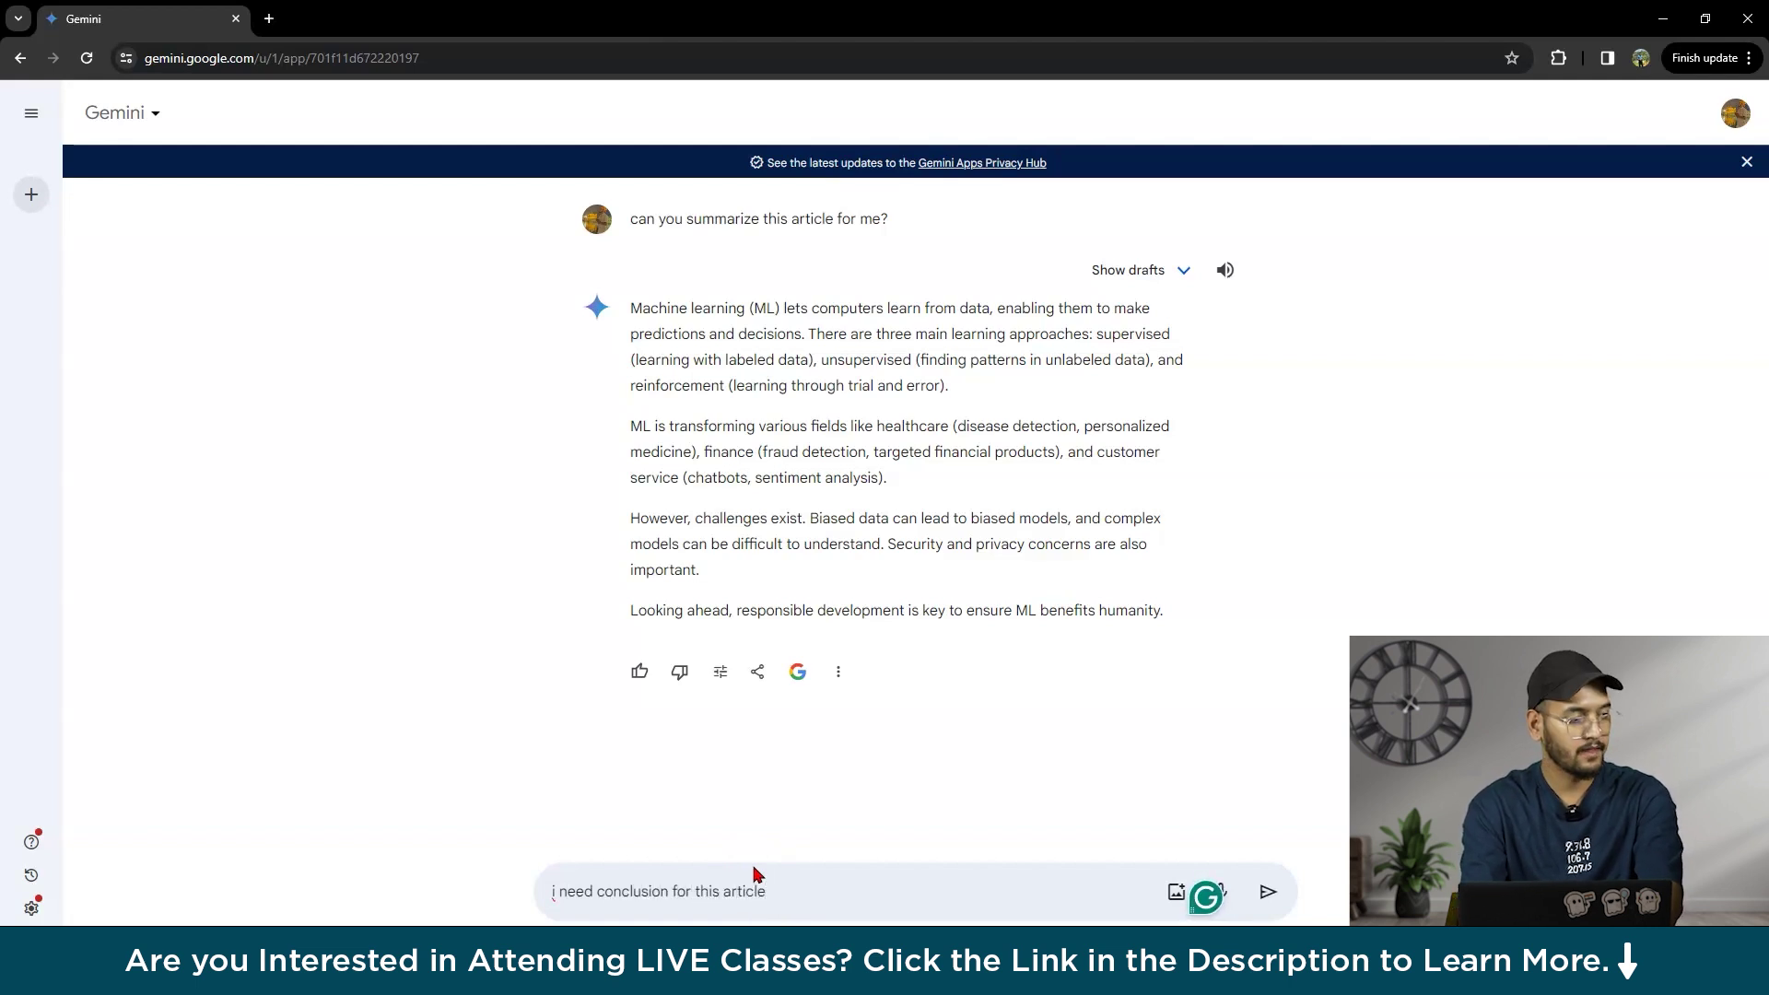
key("Return")
left_click(727, 568)
scroll(882, 365, "up", 15)
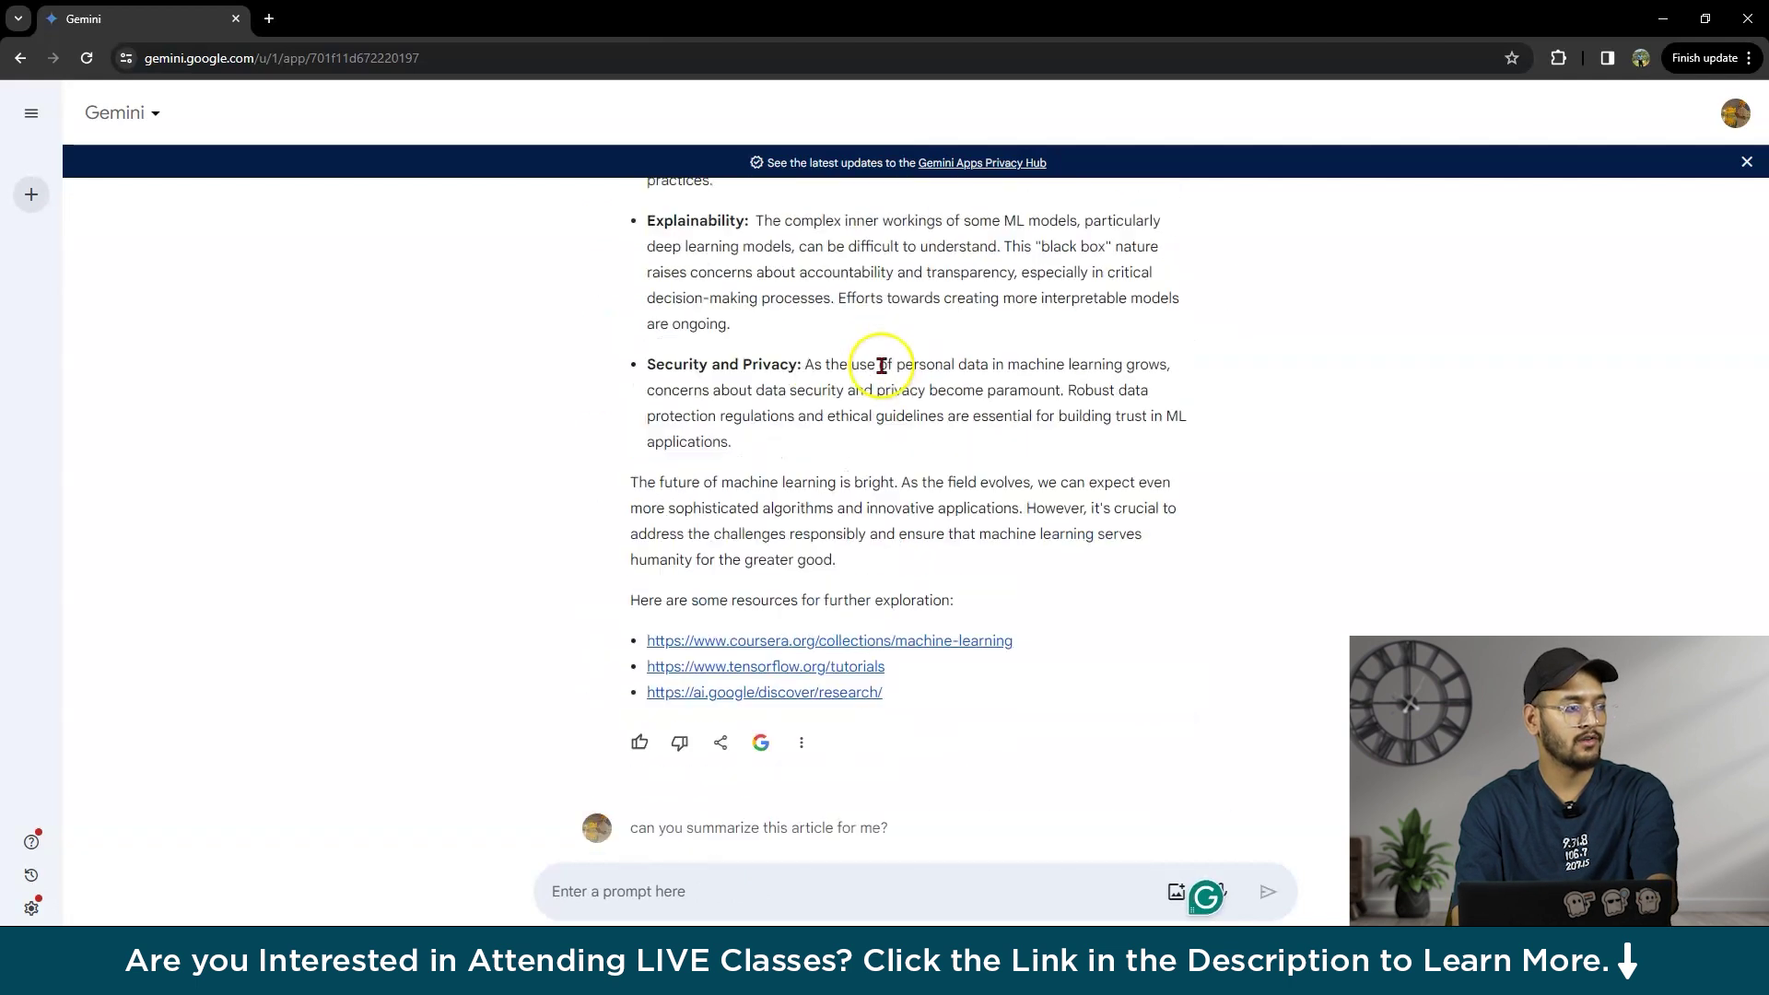
scroll(881, 366, "down", 10)
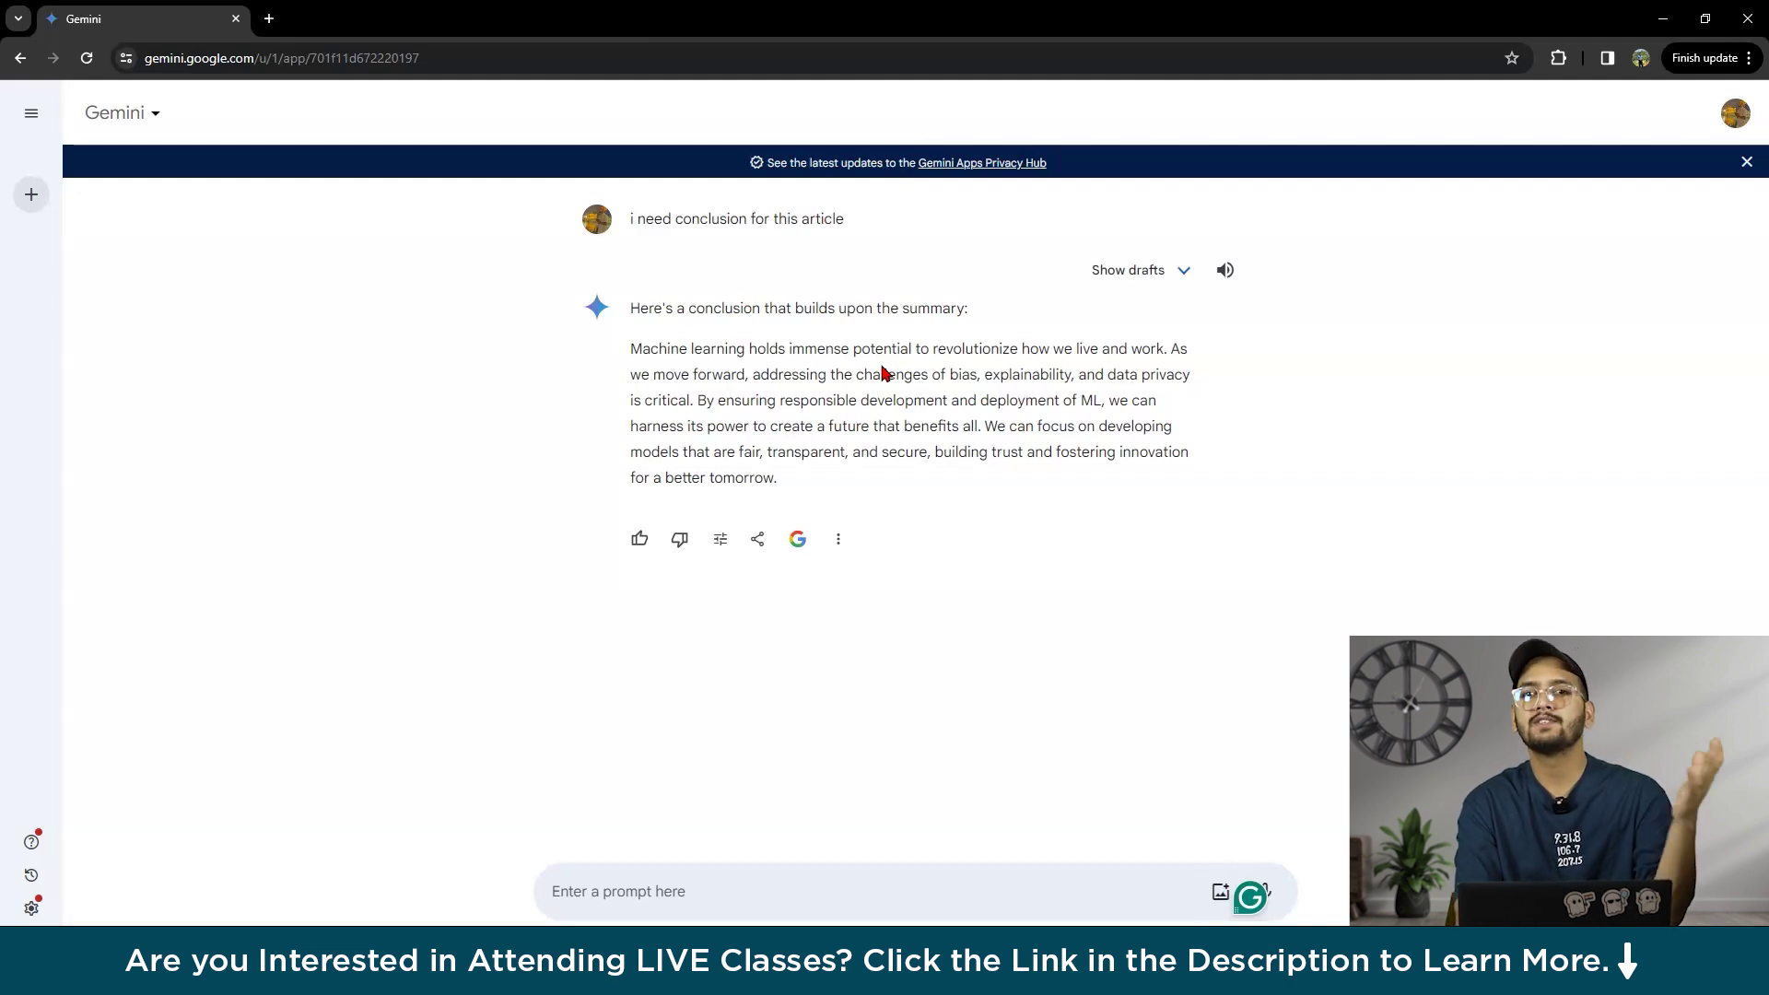
left_click_drag(638, 307, 972, 310)
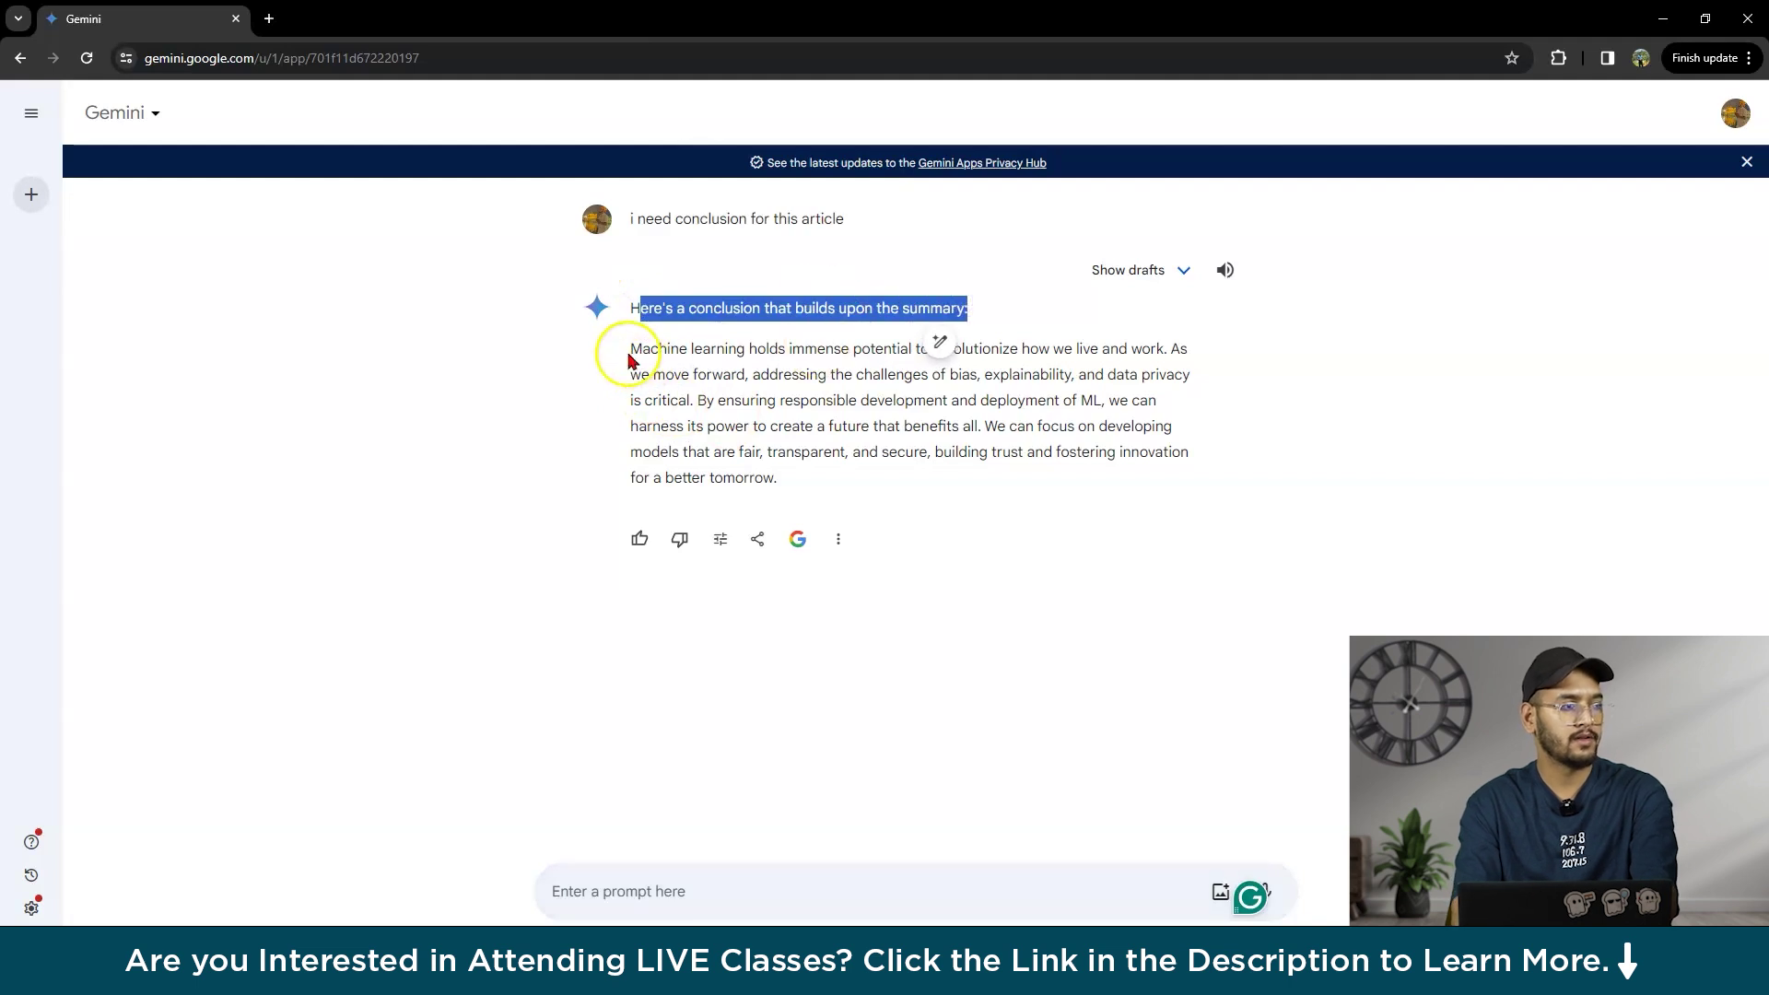
left_click_drag(628, 348, 804, 475)
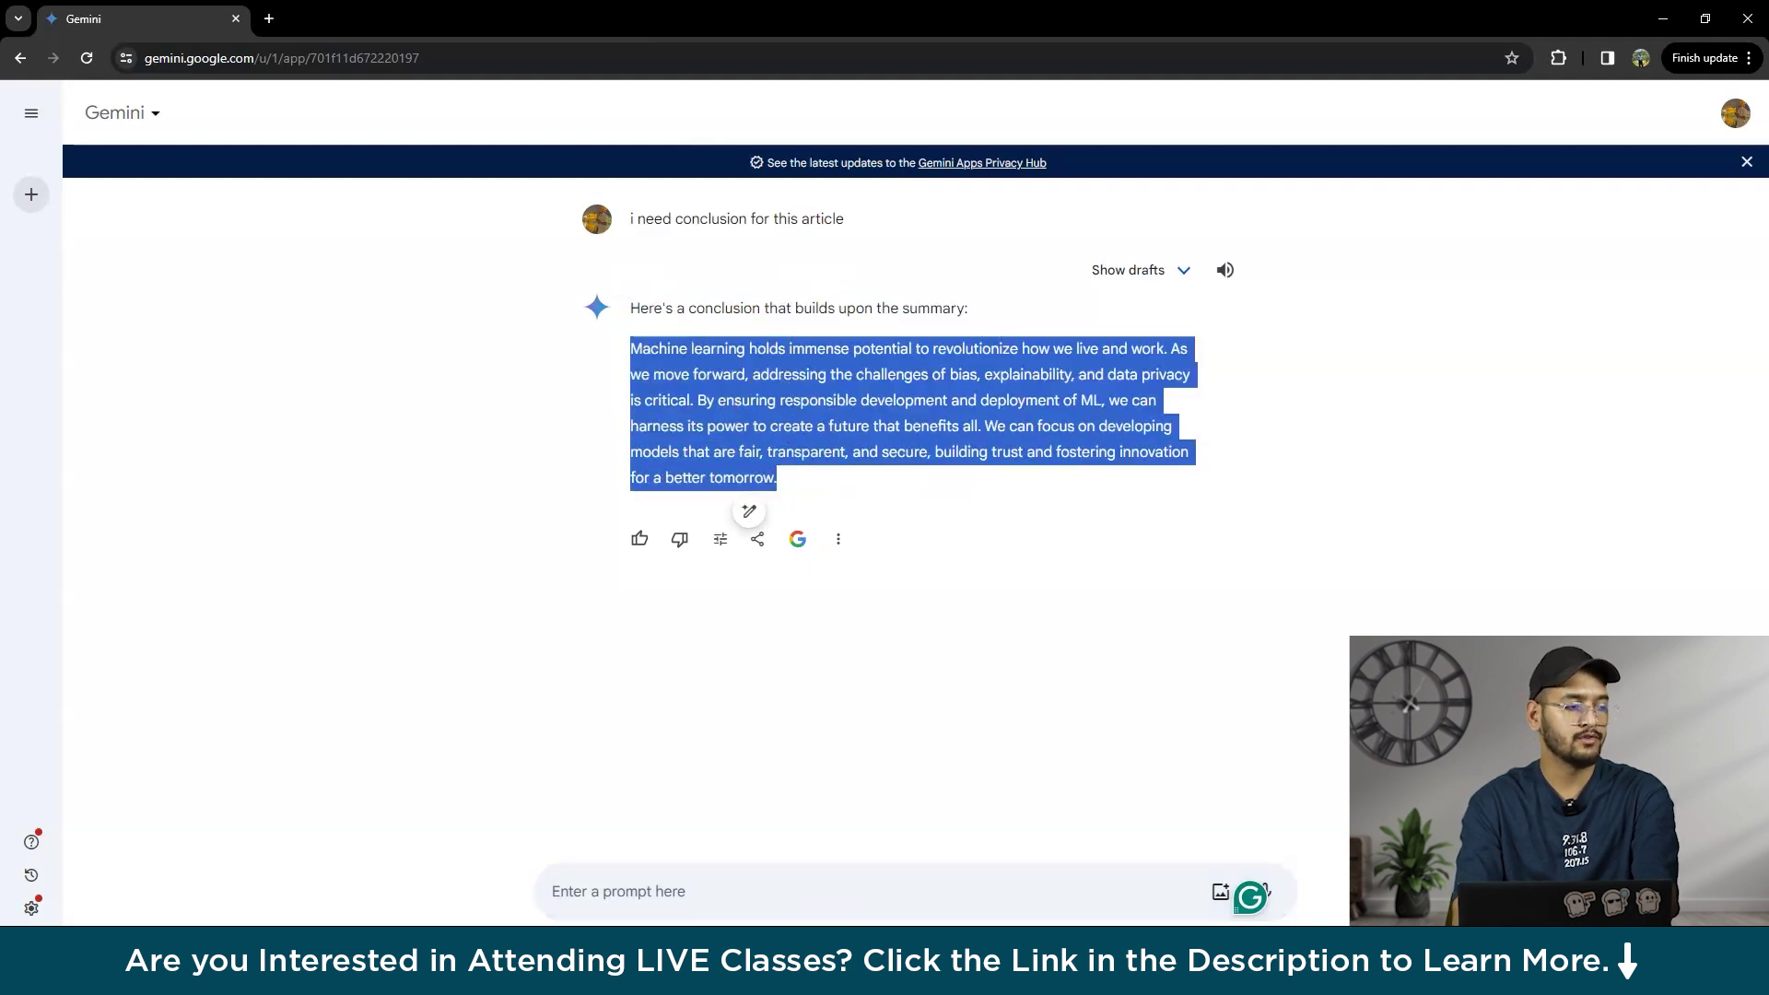
left_click(732, 890)
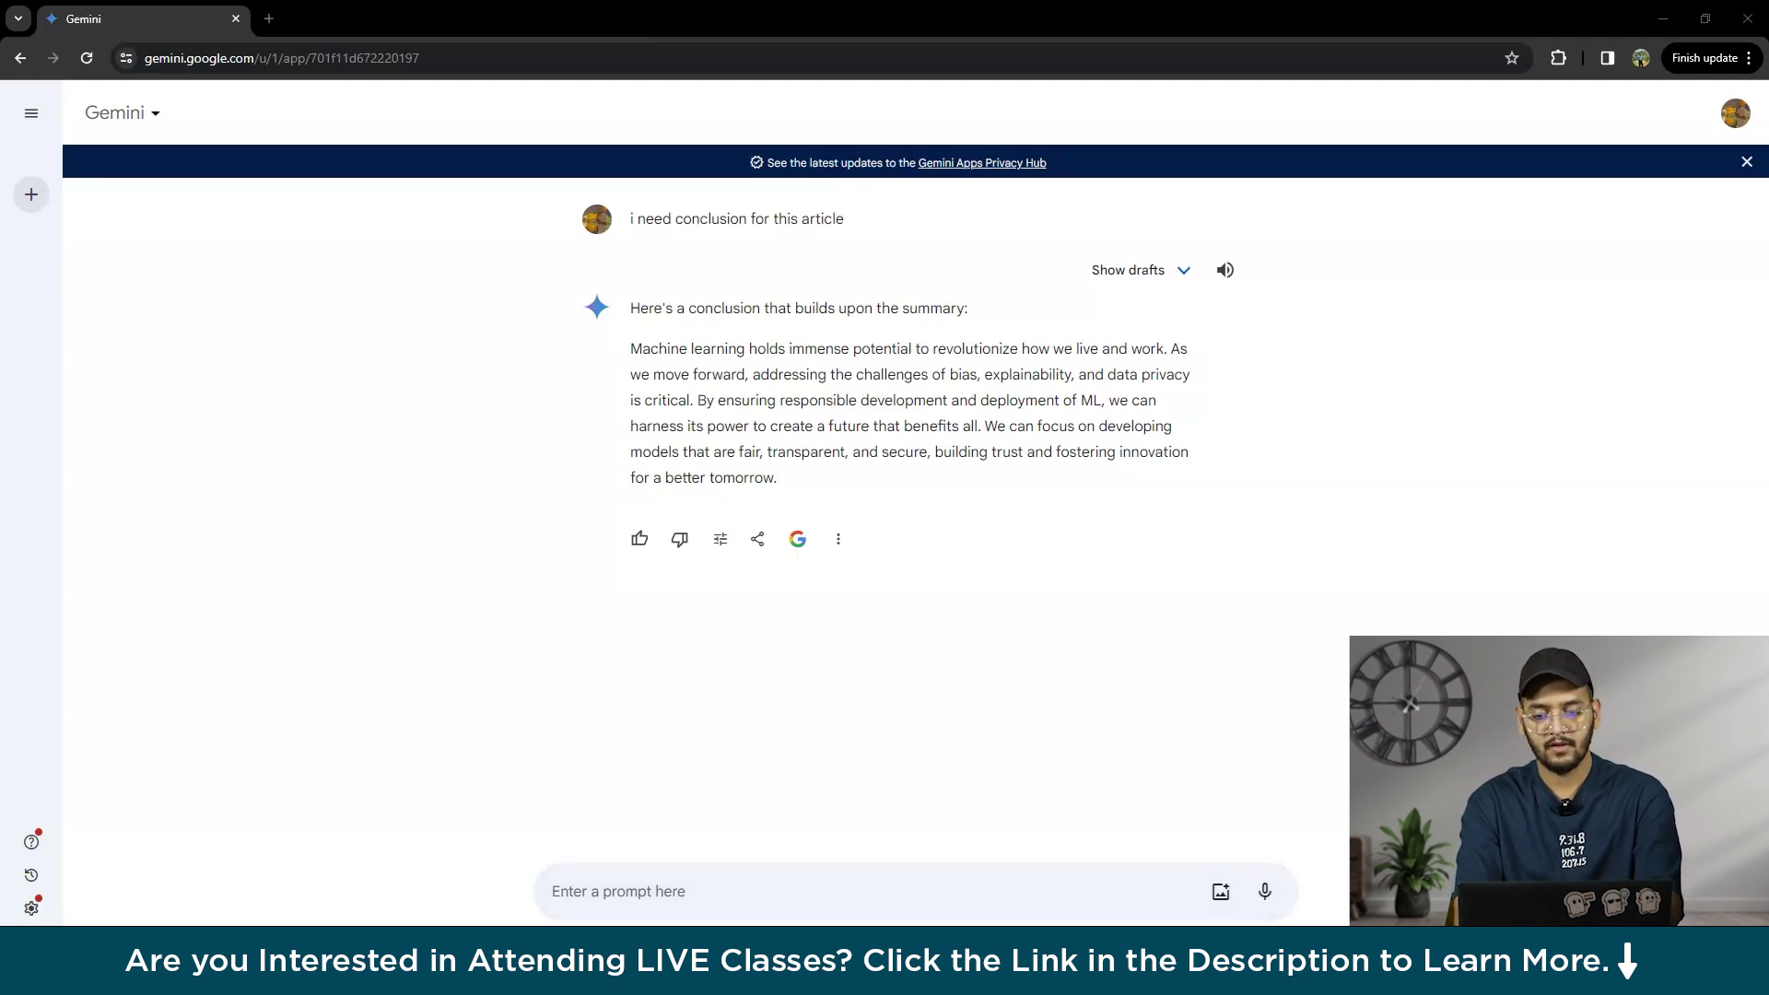
- Paste the virtual-assistant prompt for a witty Bahamas out-of-office email and submit it
left_click(632, 892)
type("Act as a virtual assistant. Your boss is about to be out of the office for a trip to the Bahamas. Write an OOO email for your boss that is lighthearted and concise with a witty subject line. Give instructions about who to contact instead.")
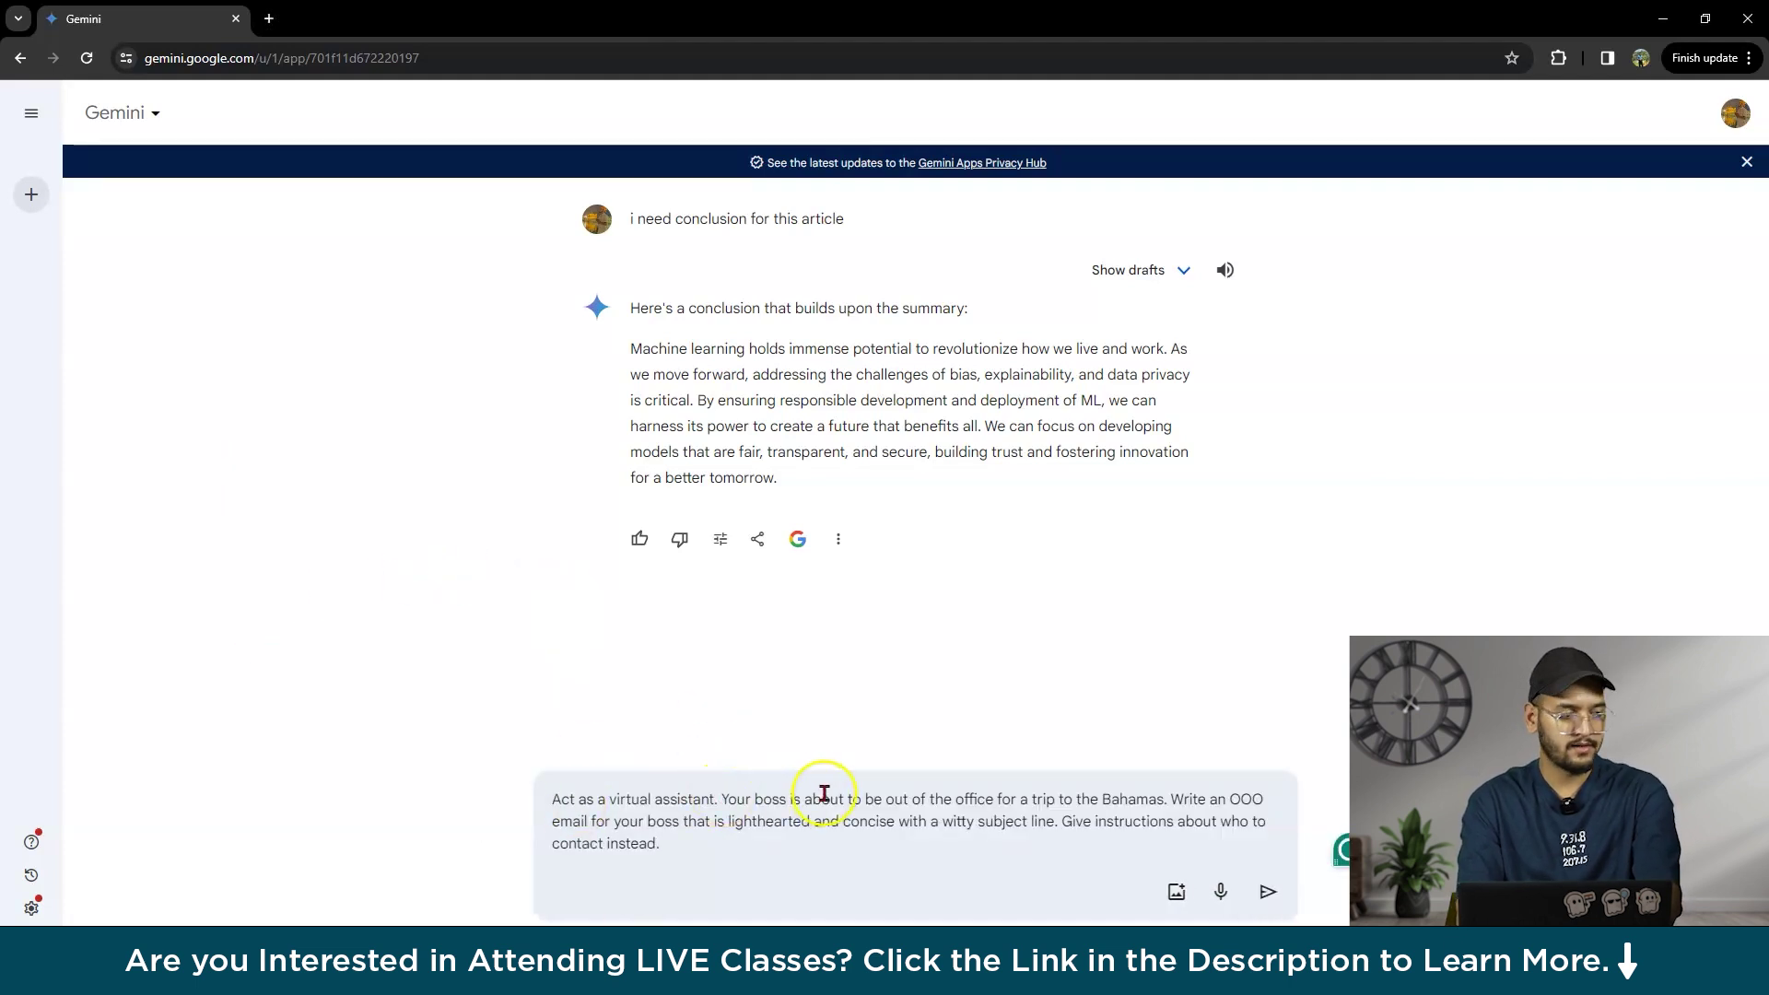
left_click_drag(553, 801, 714, 798)
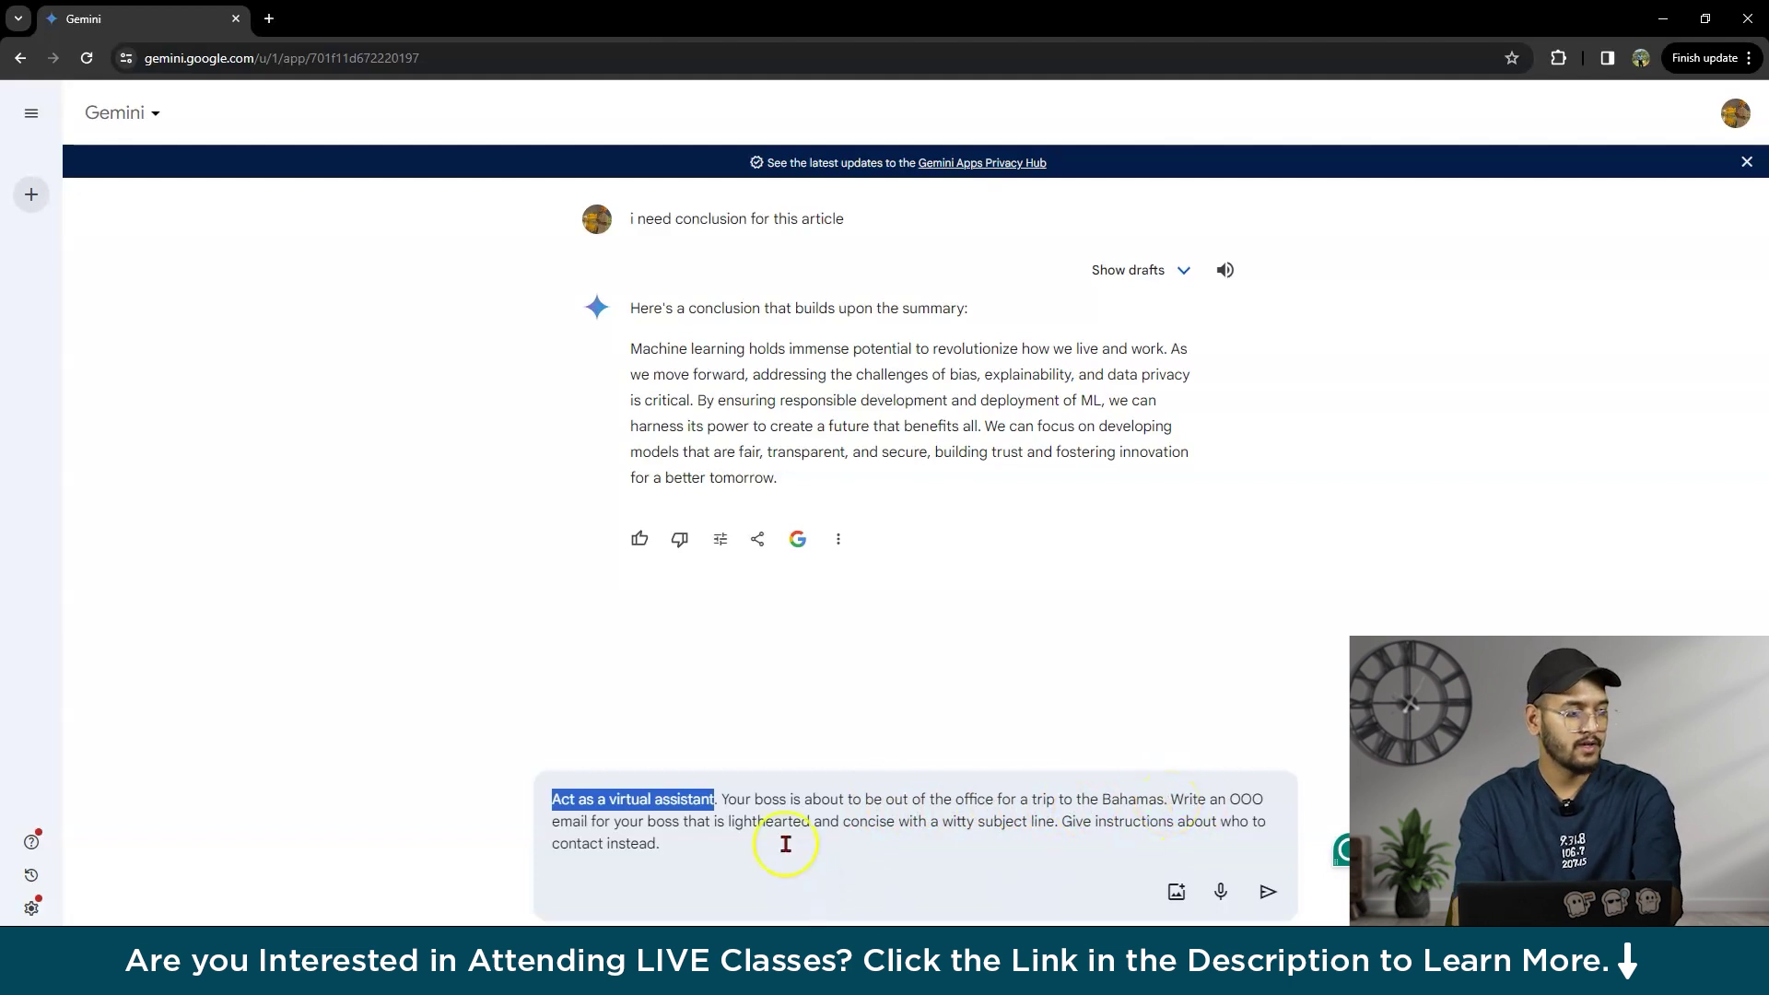
left_click_drag(742, 841, 1163, 832)
left_click(1163, 832)
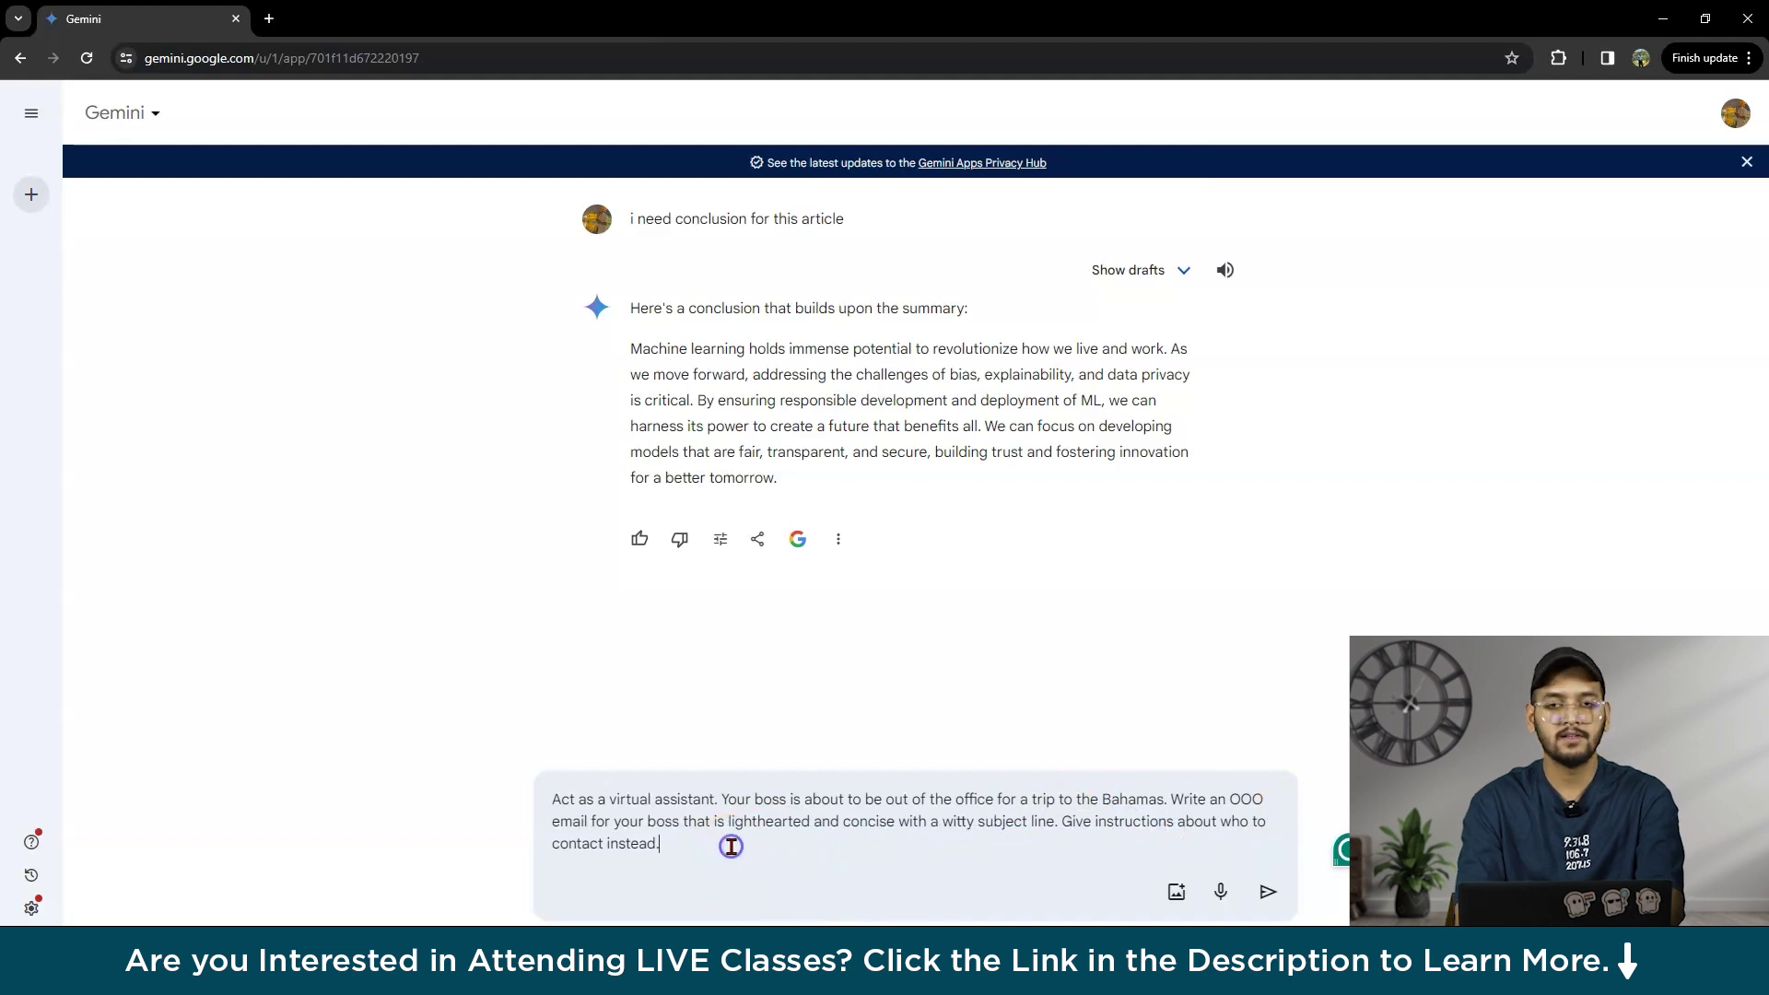
key("Return")
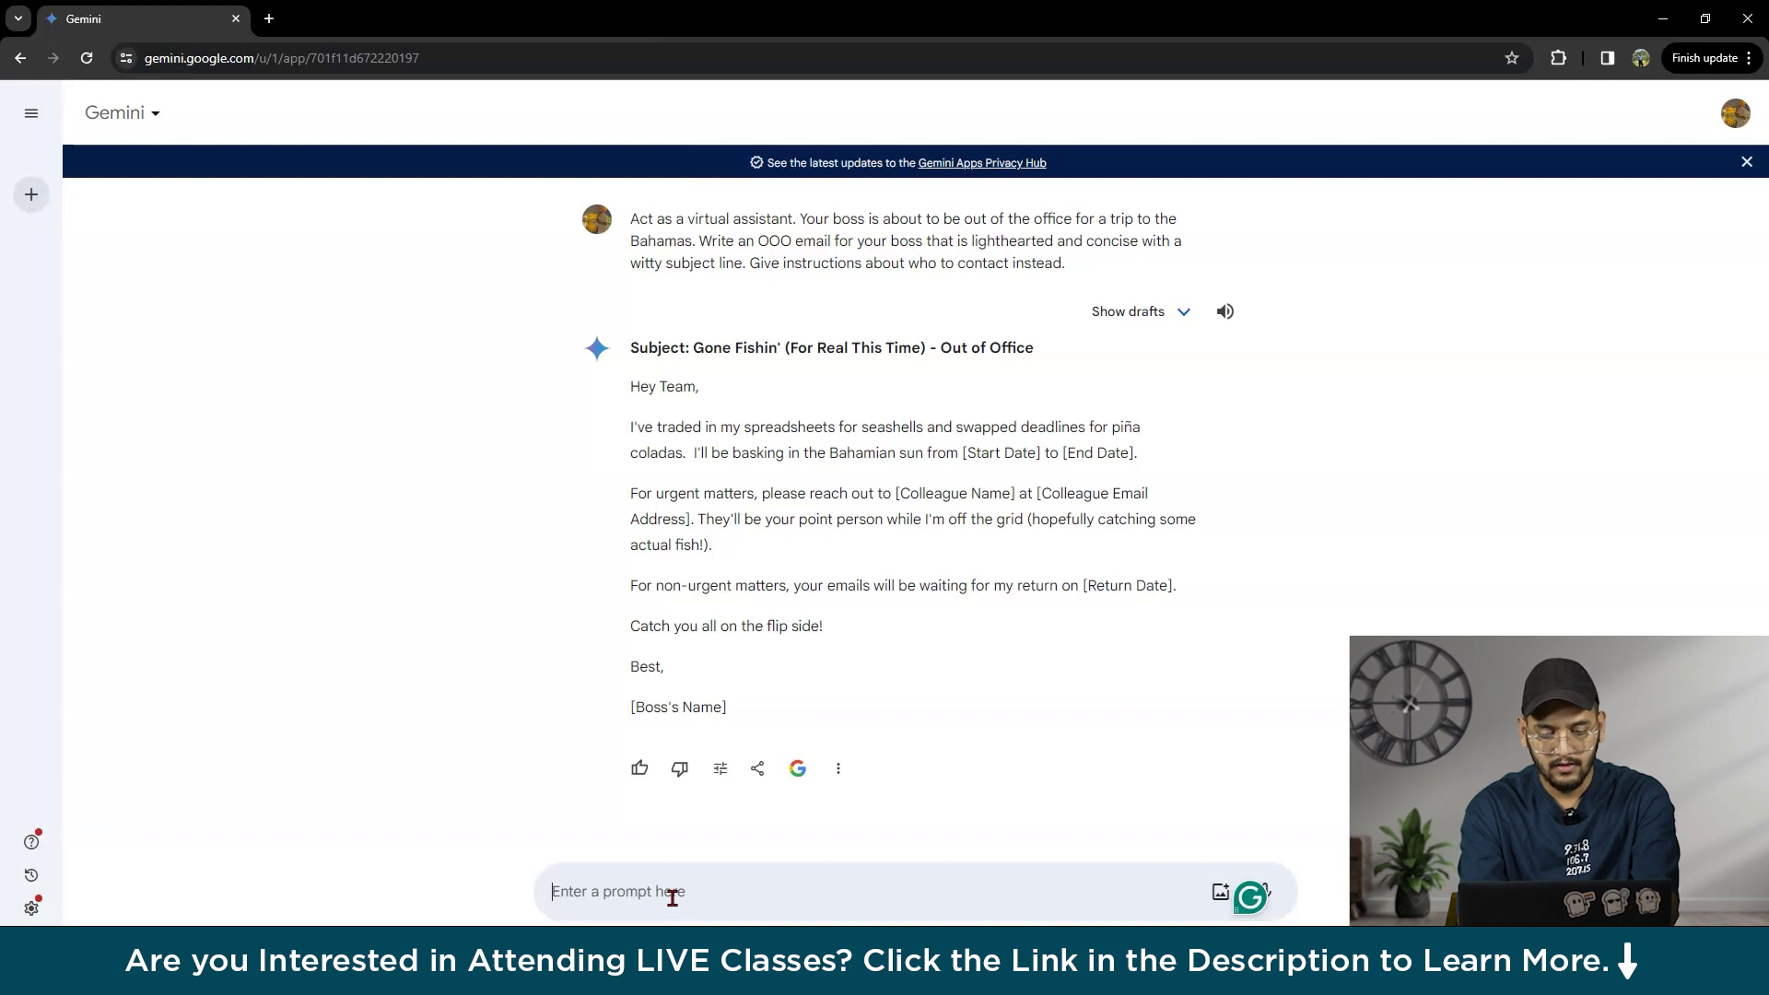
- Ask Gemini to 'rewrite this paragraph for twitter'
type("rewrite ")
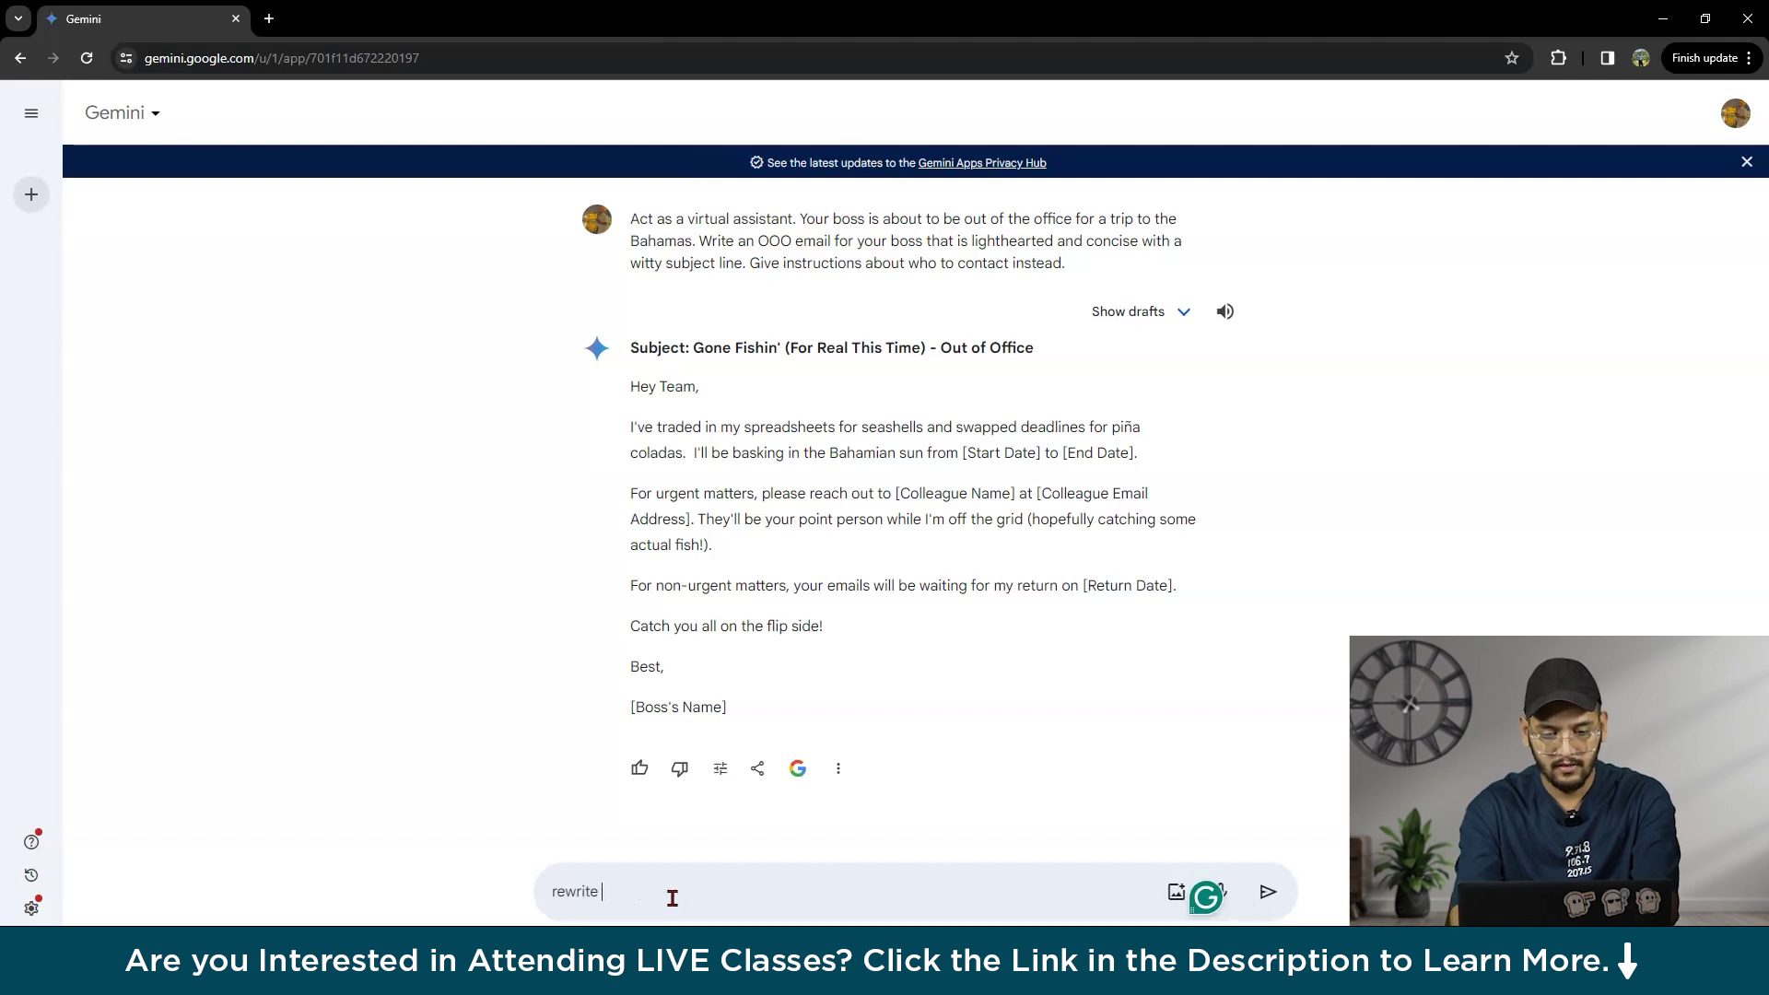
type("this para")
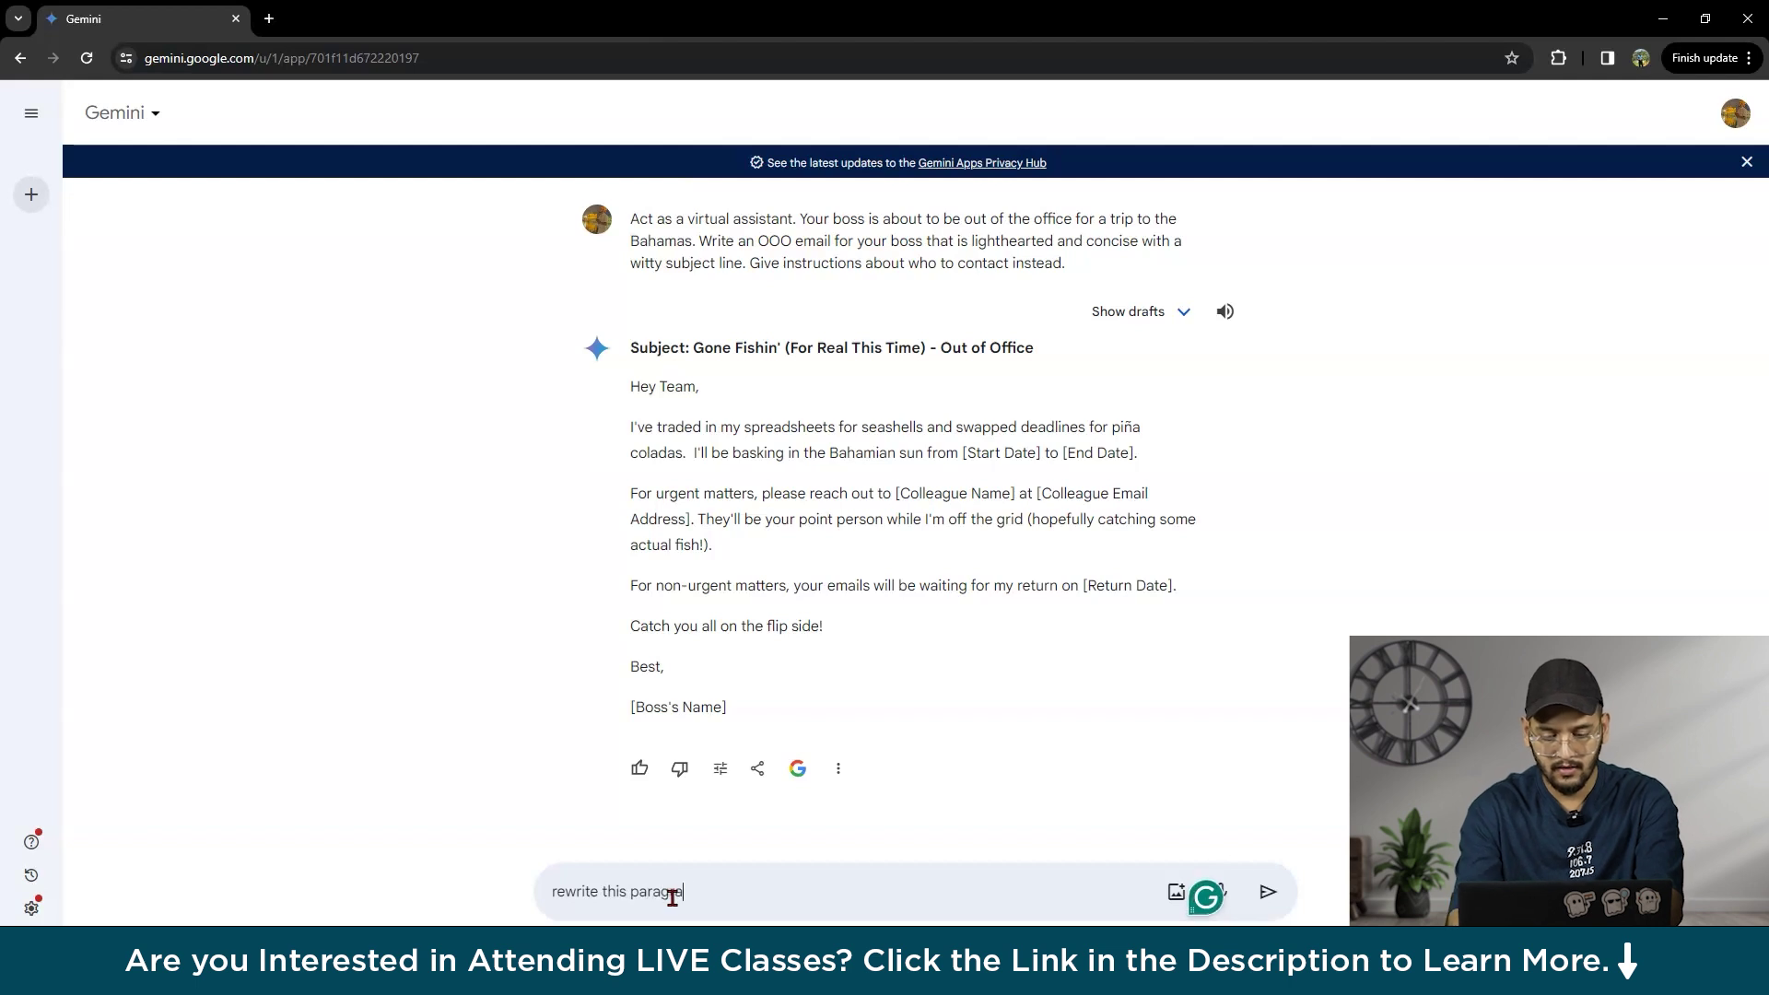
type("graph for twitter")
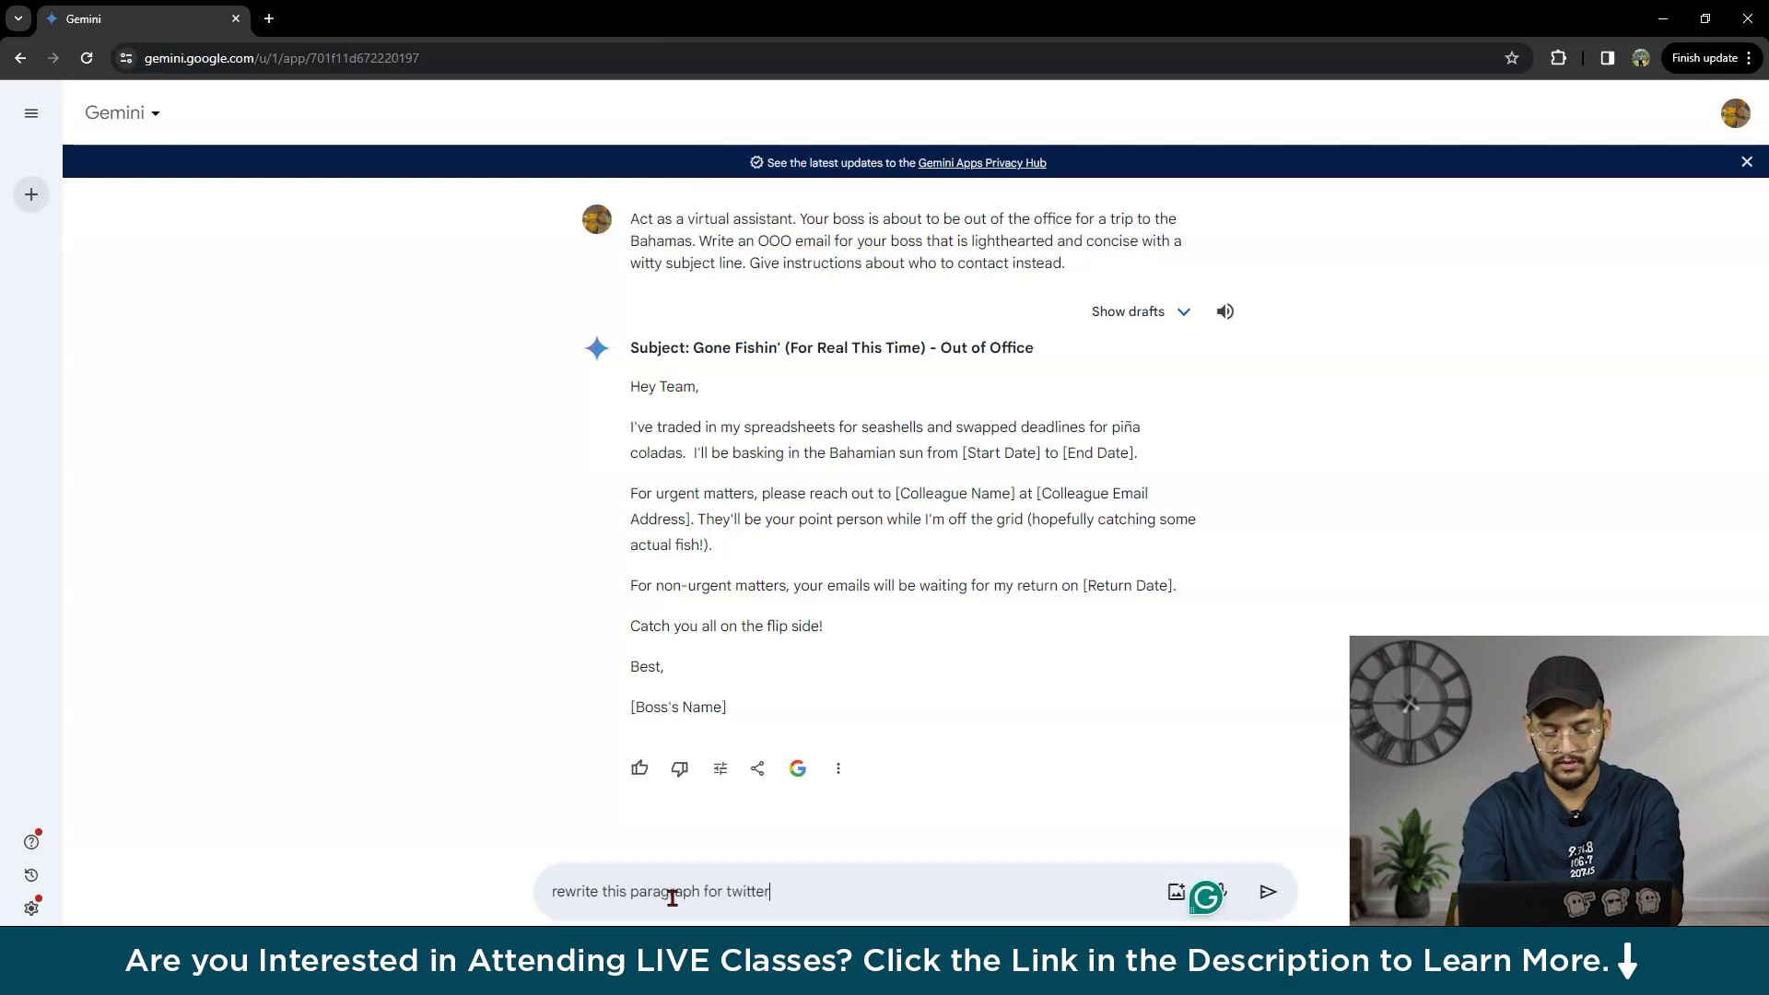
key("Return")
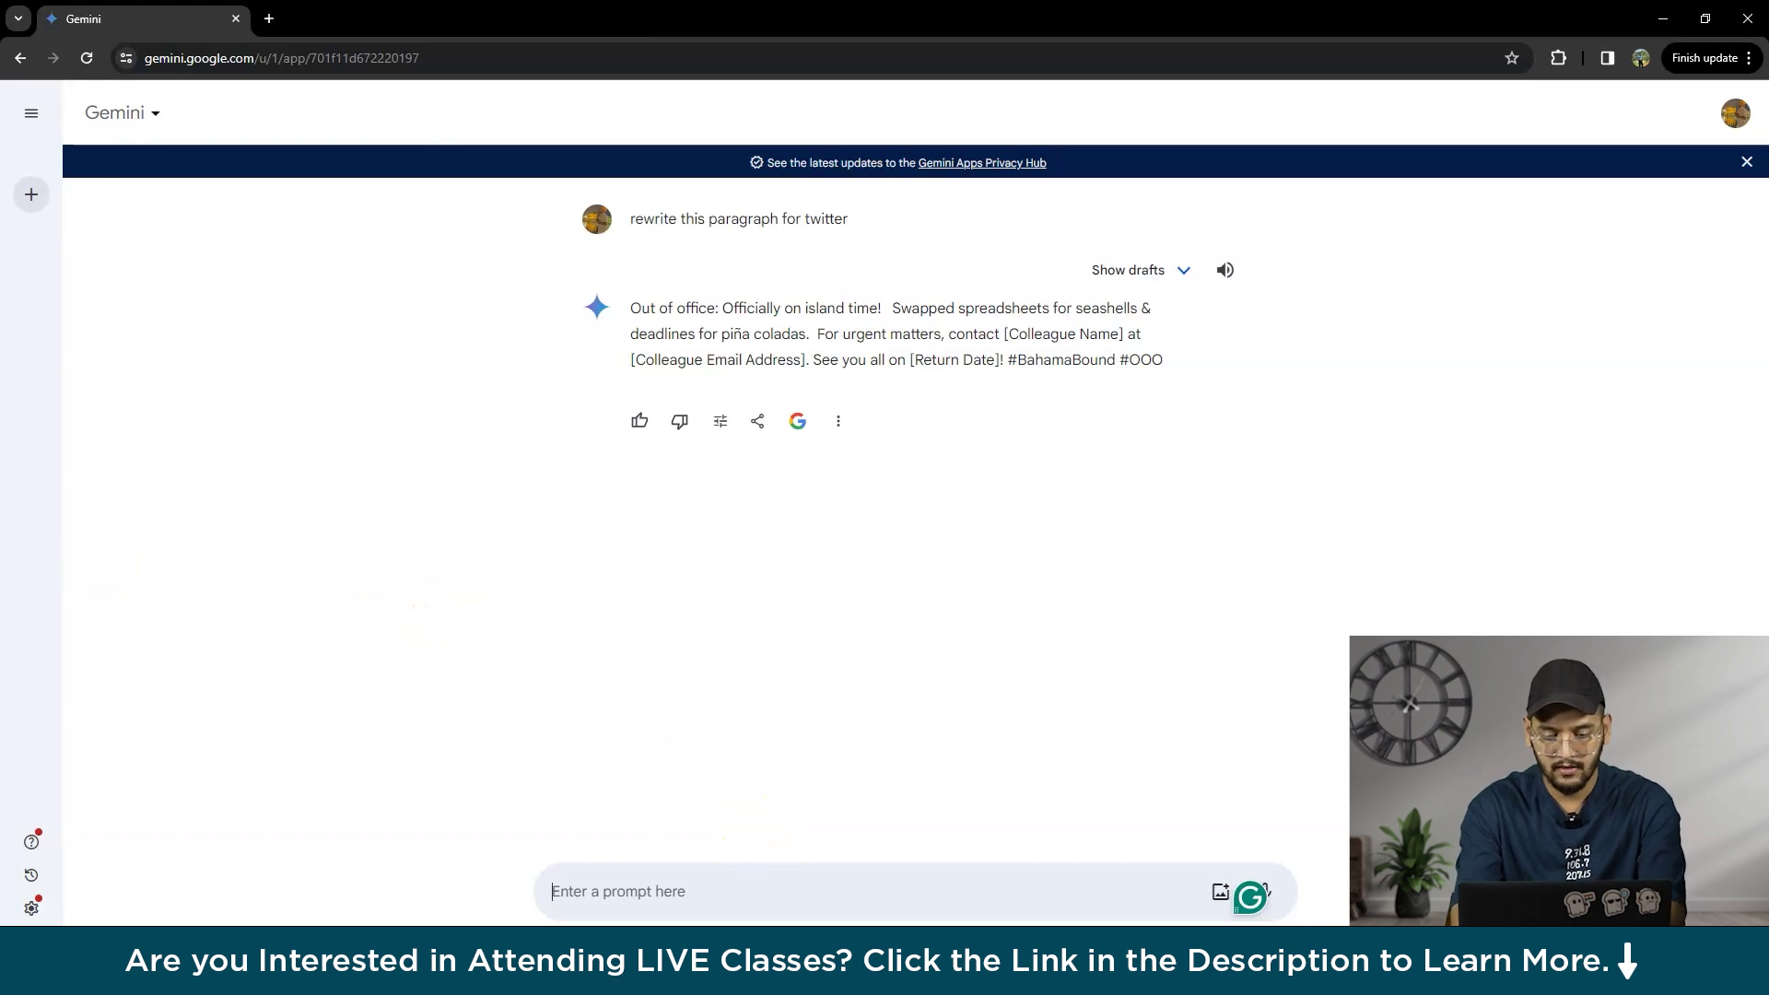
- Send 'write a proposal for a short pottery course' with lines for objectives, history, techniques, hands-on
type("write  a")
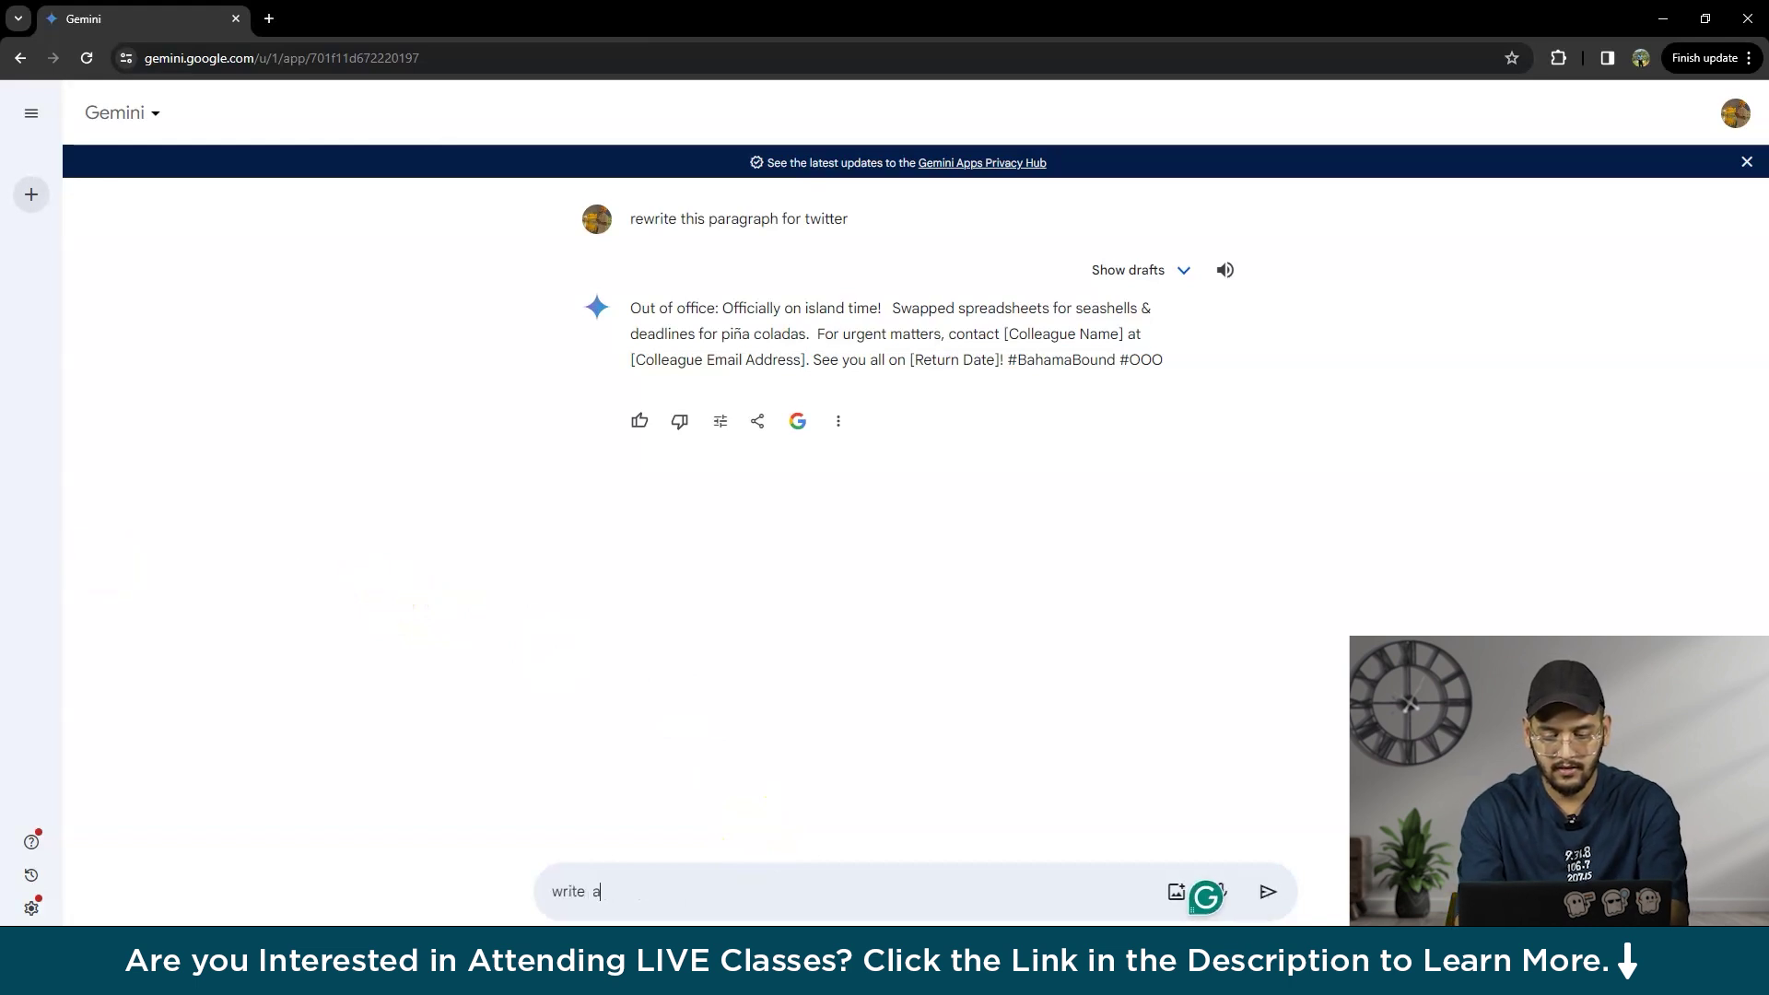
type(" proposal for a s")
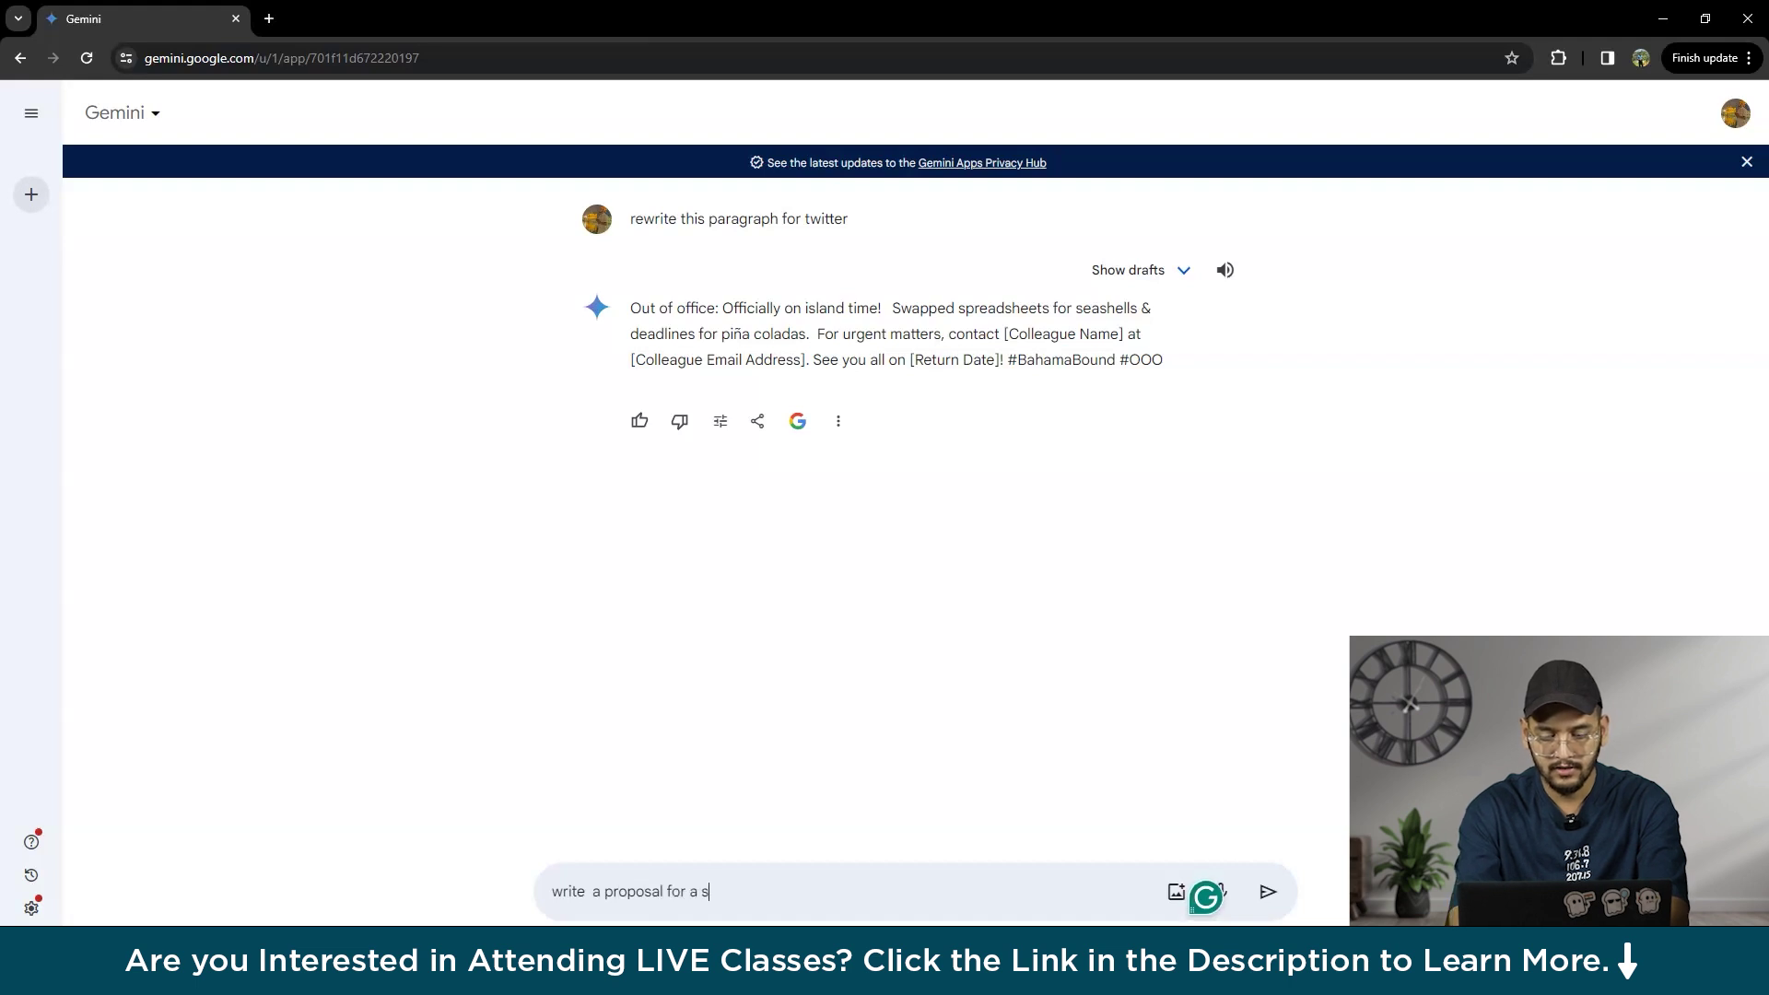
type("hort pottery")
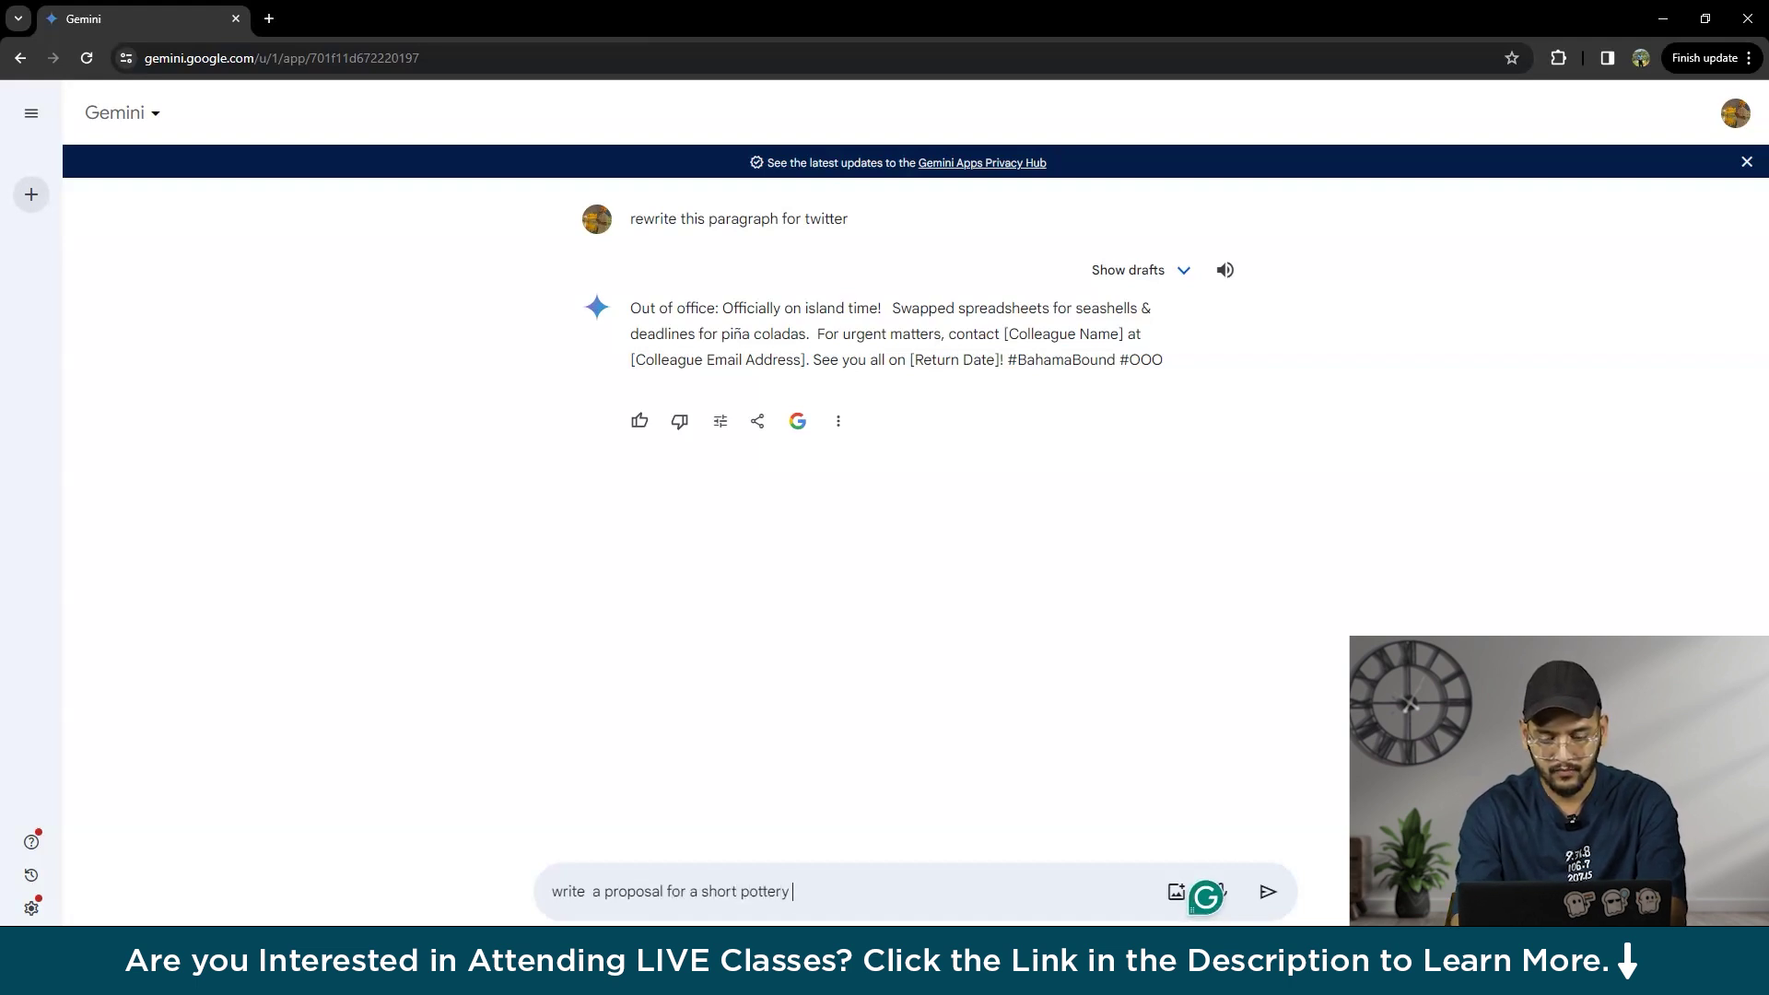
type(" course")
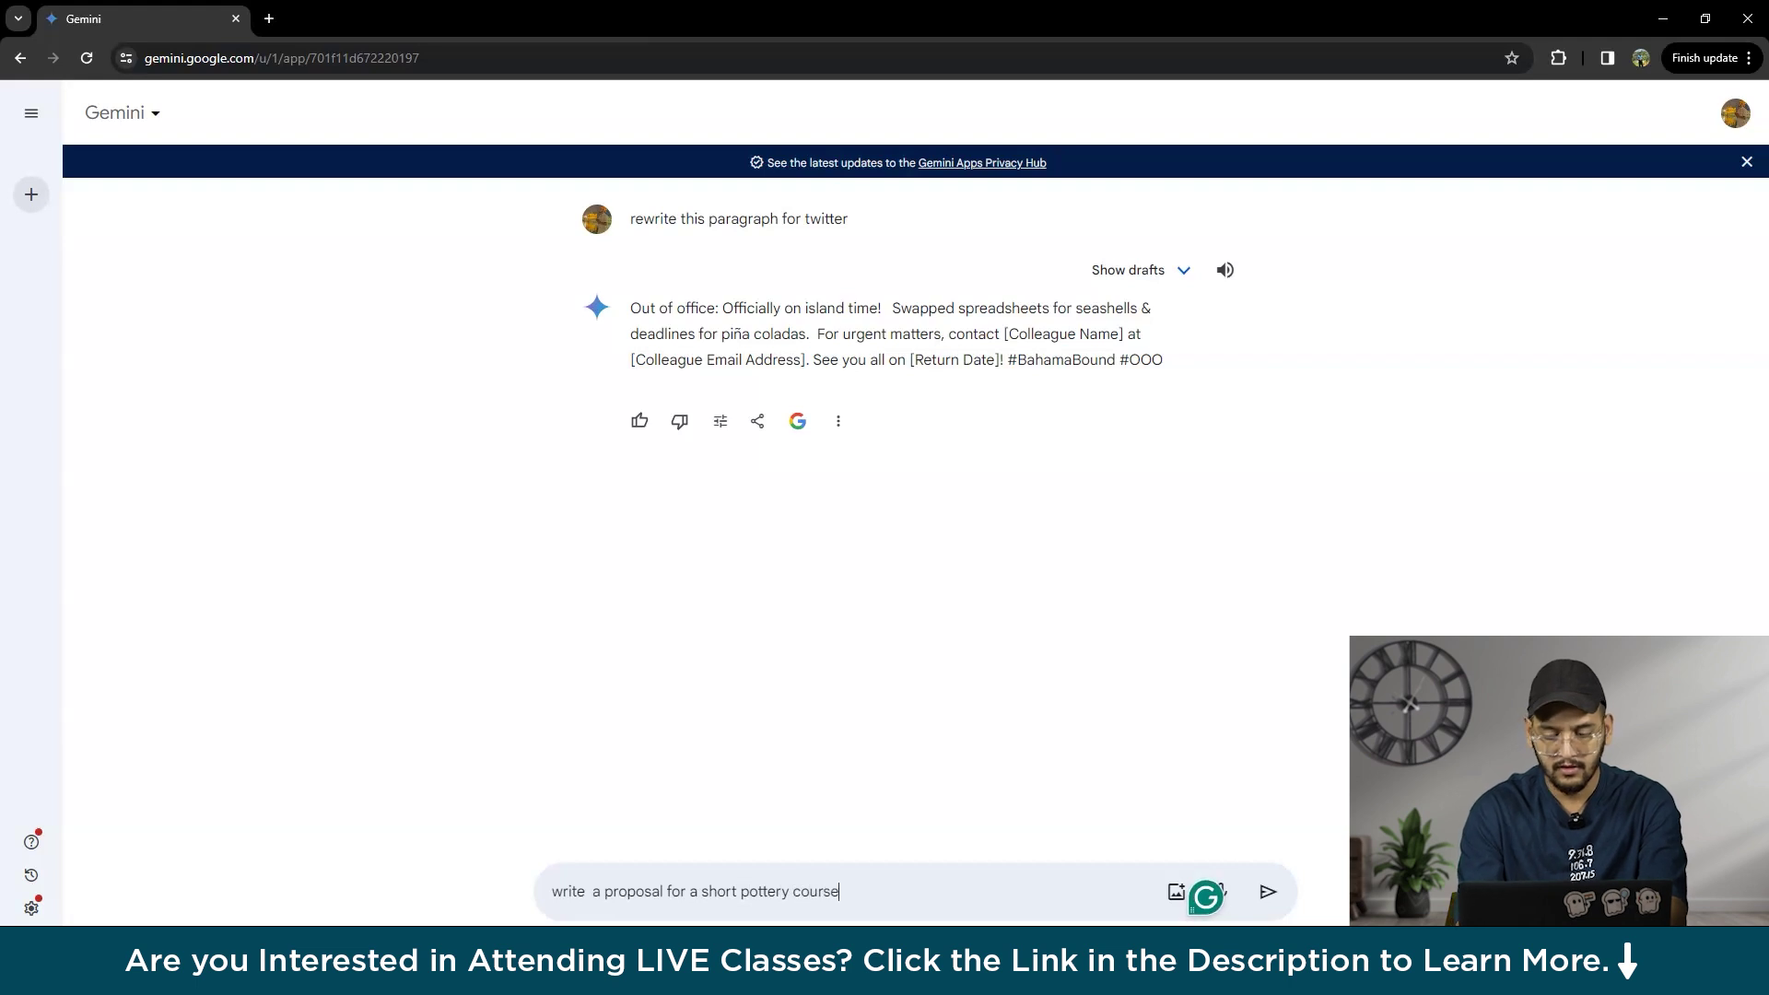
key("shift+Return")
type("objectives")
key("shift+Return")
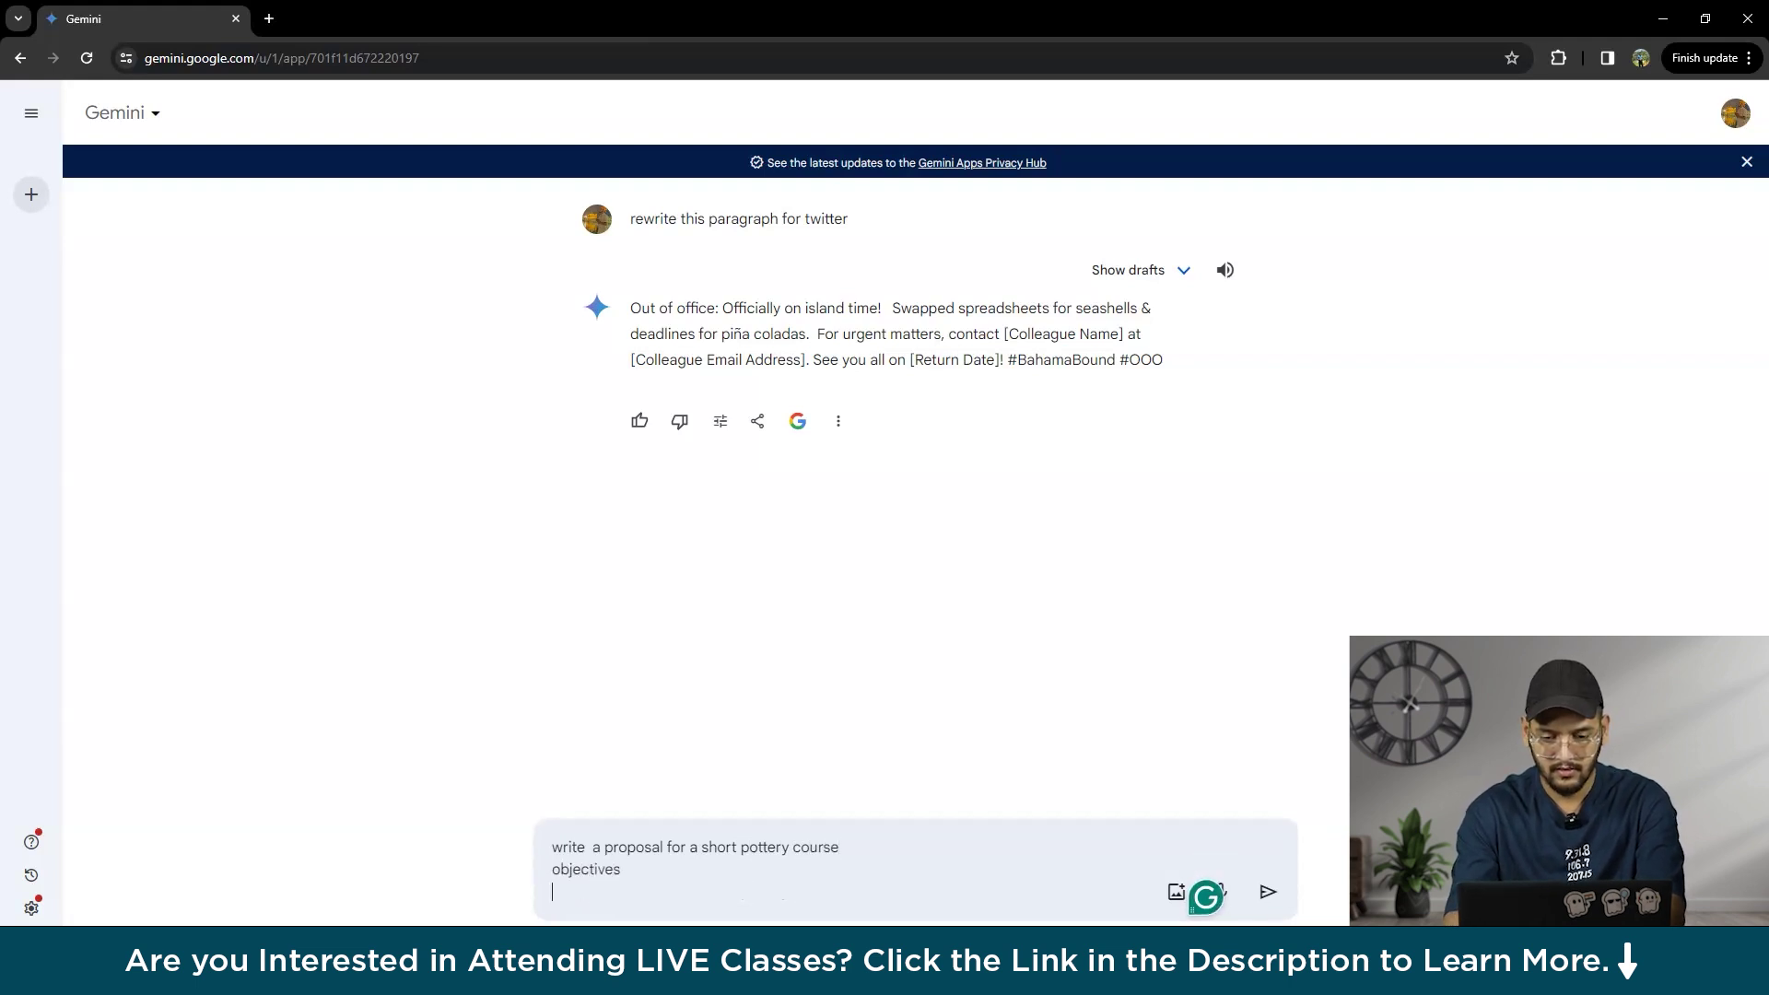
type("history")
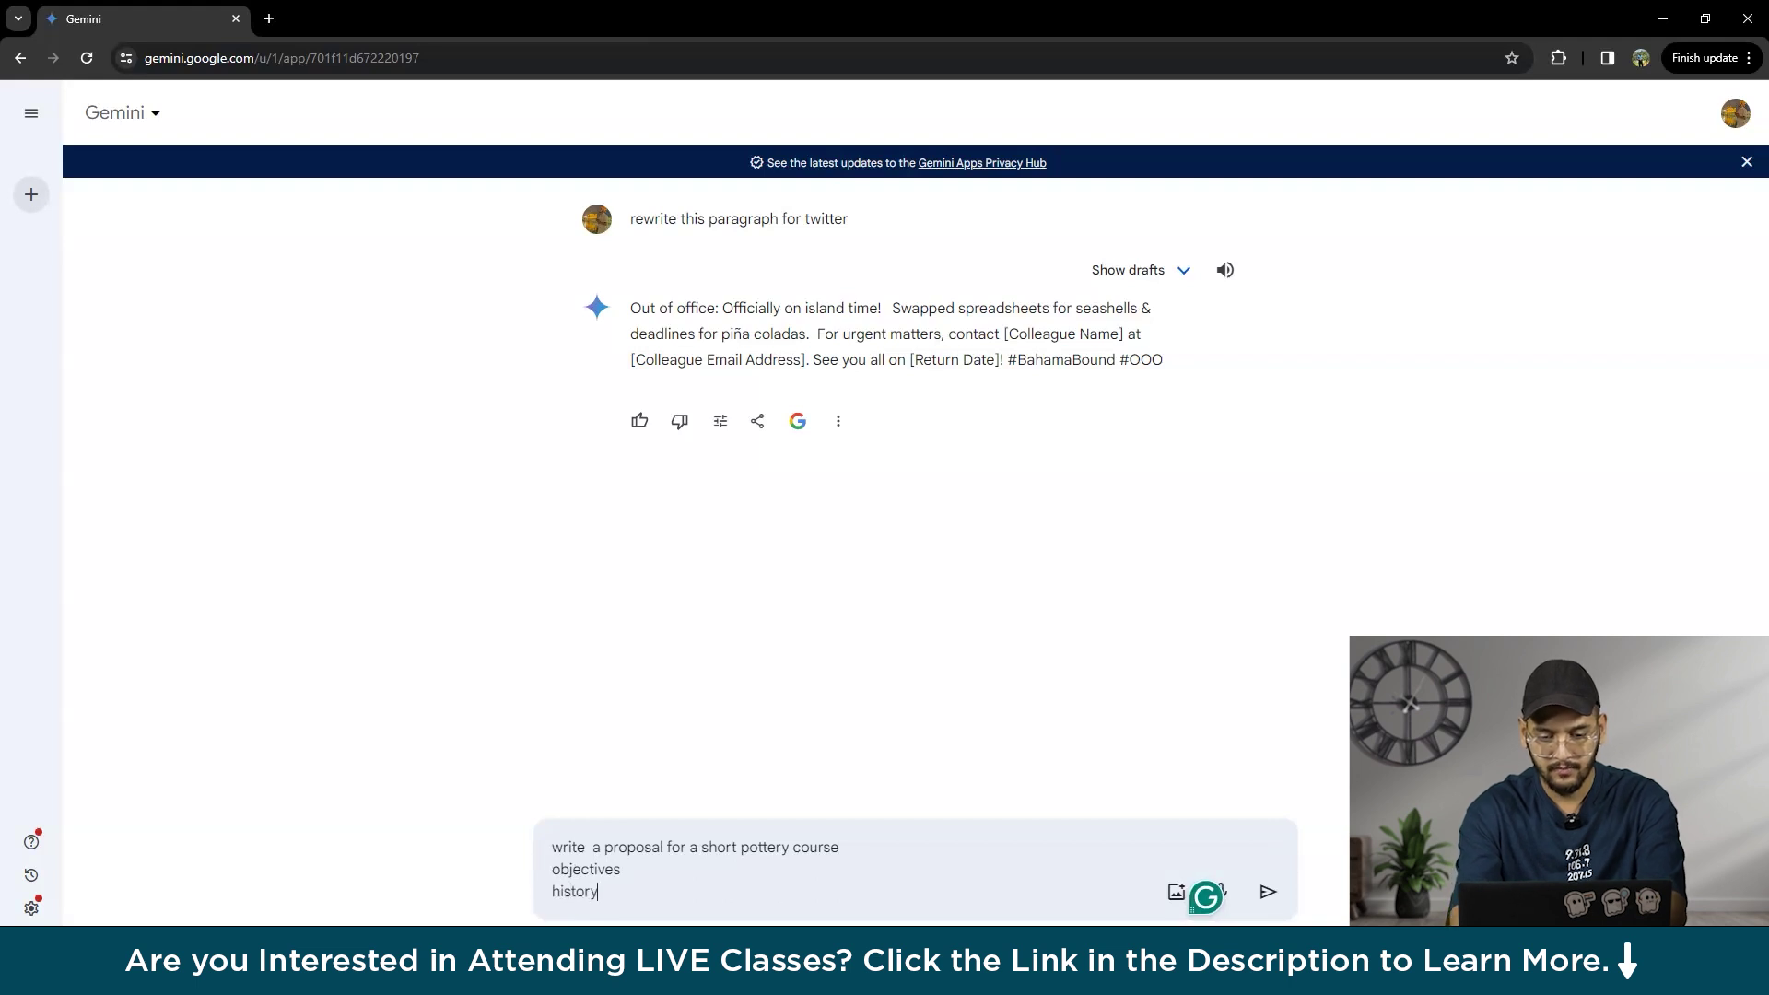
key("shift+Return")
type("techni")
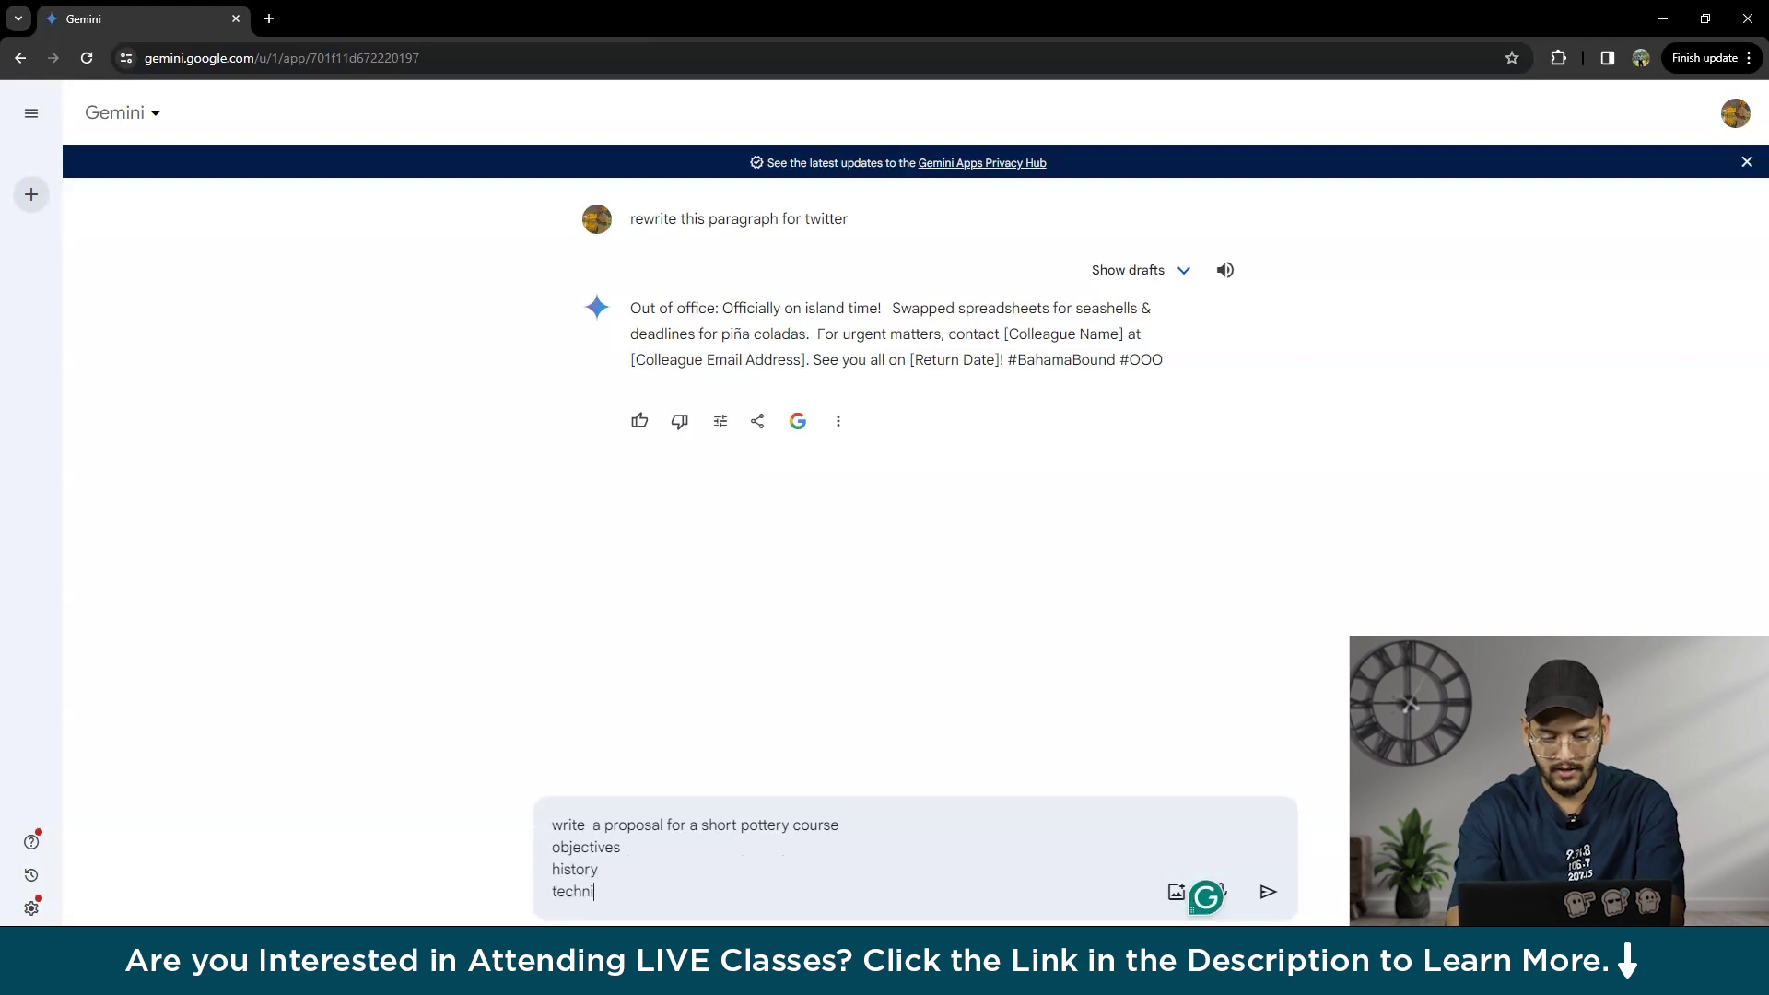
type("ques")
key("shift+Return")
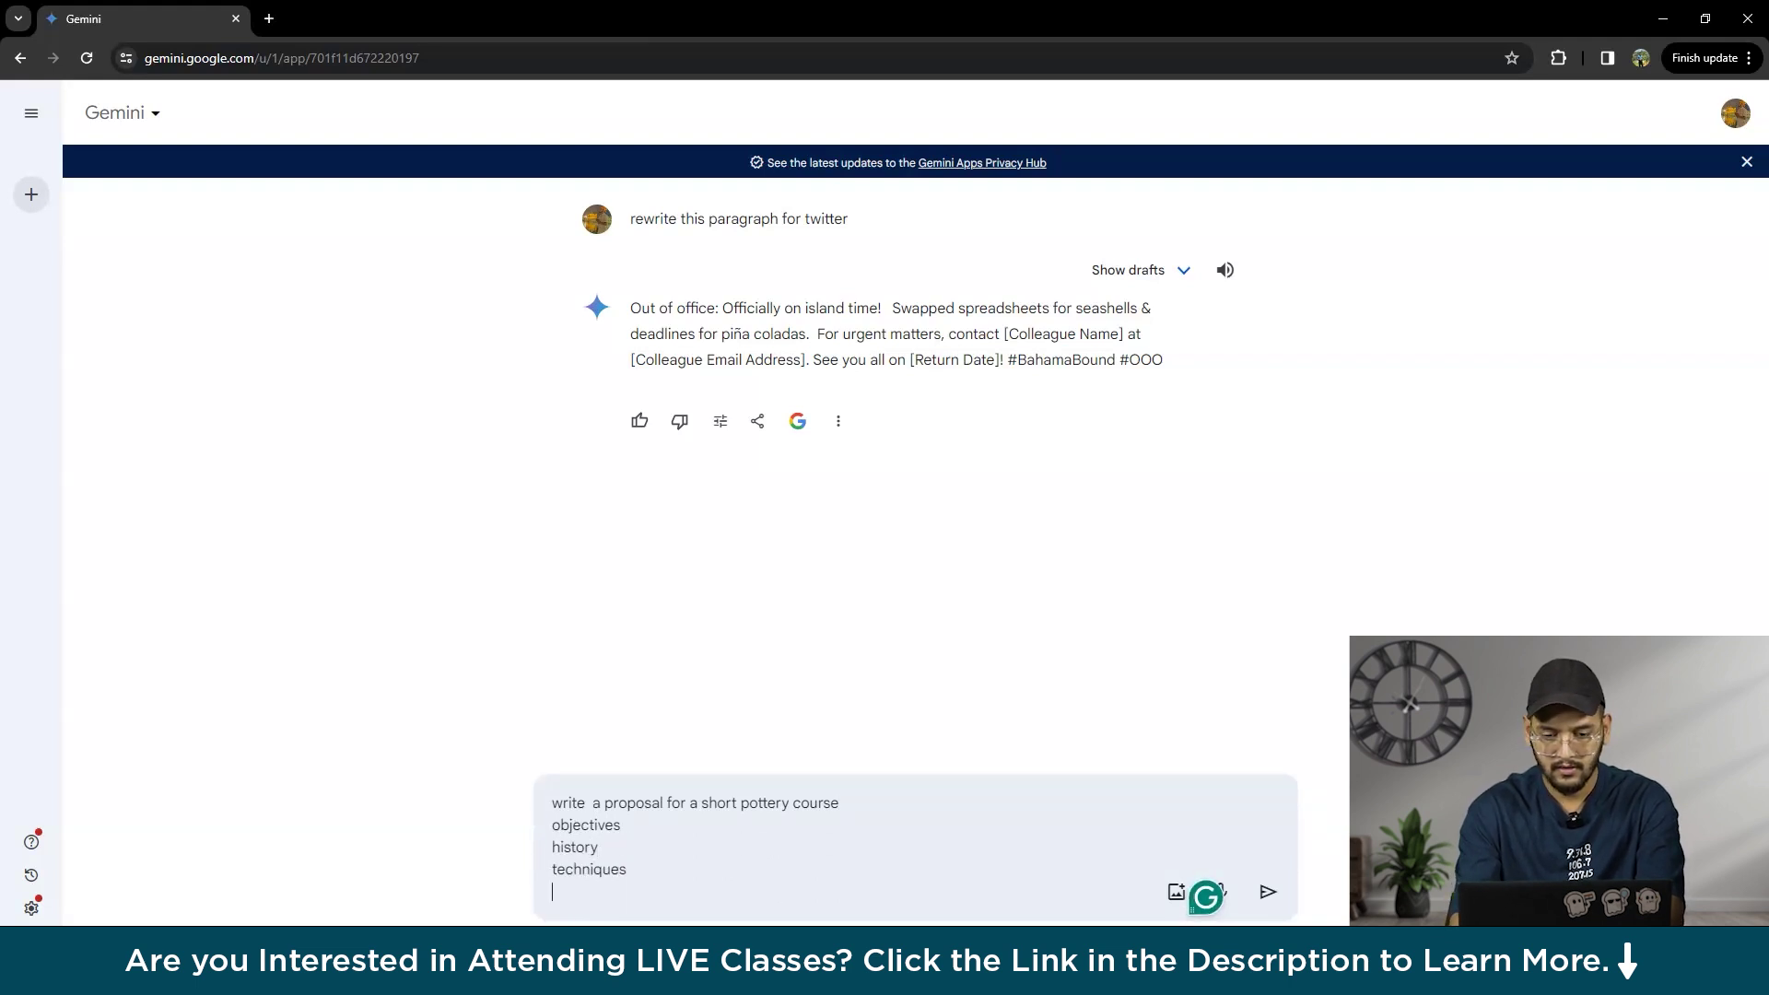
type("hands on")
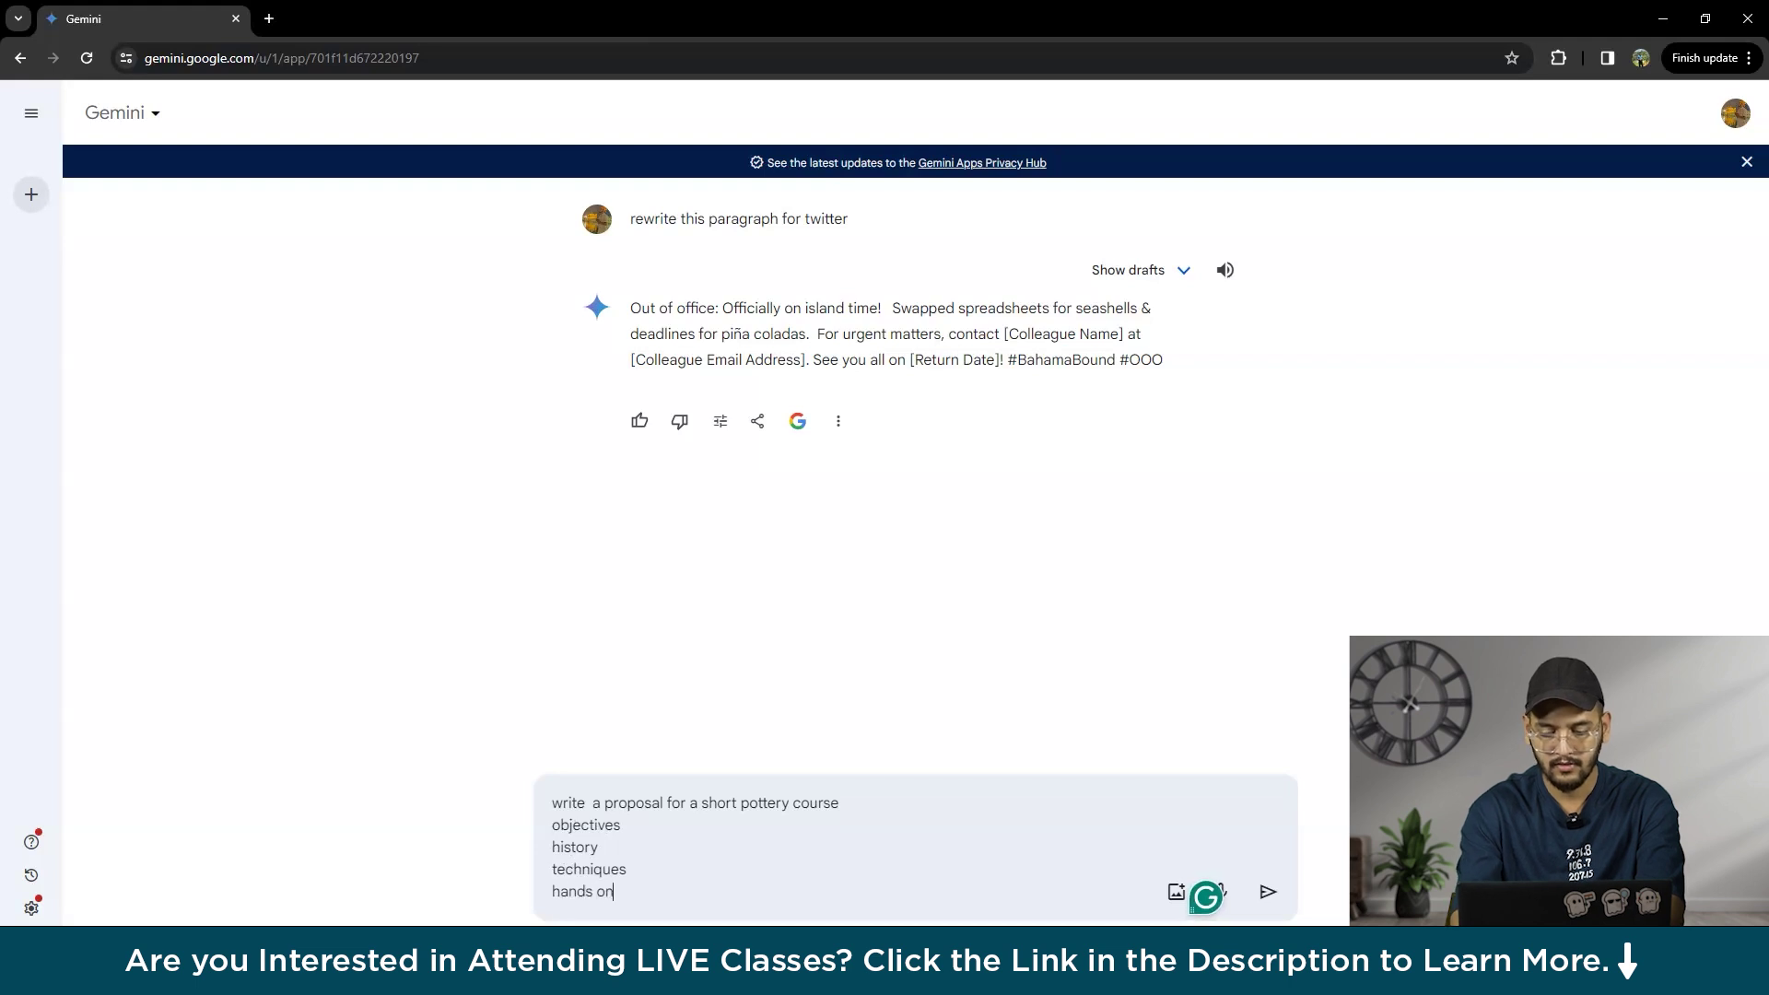
key("Return")
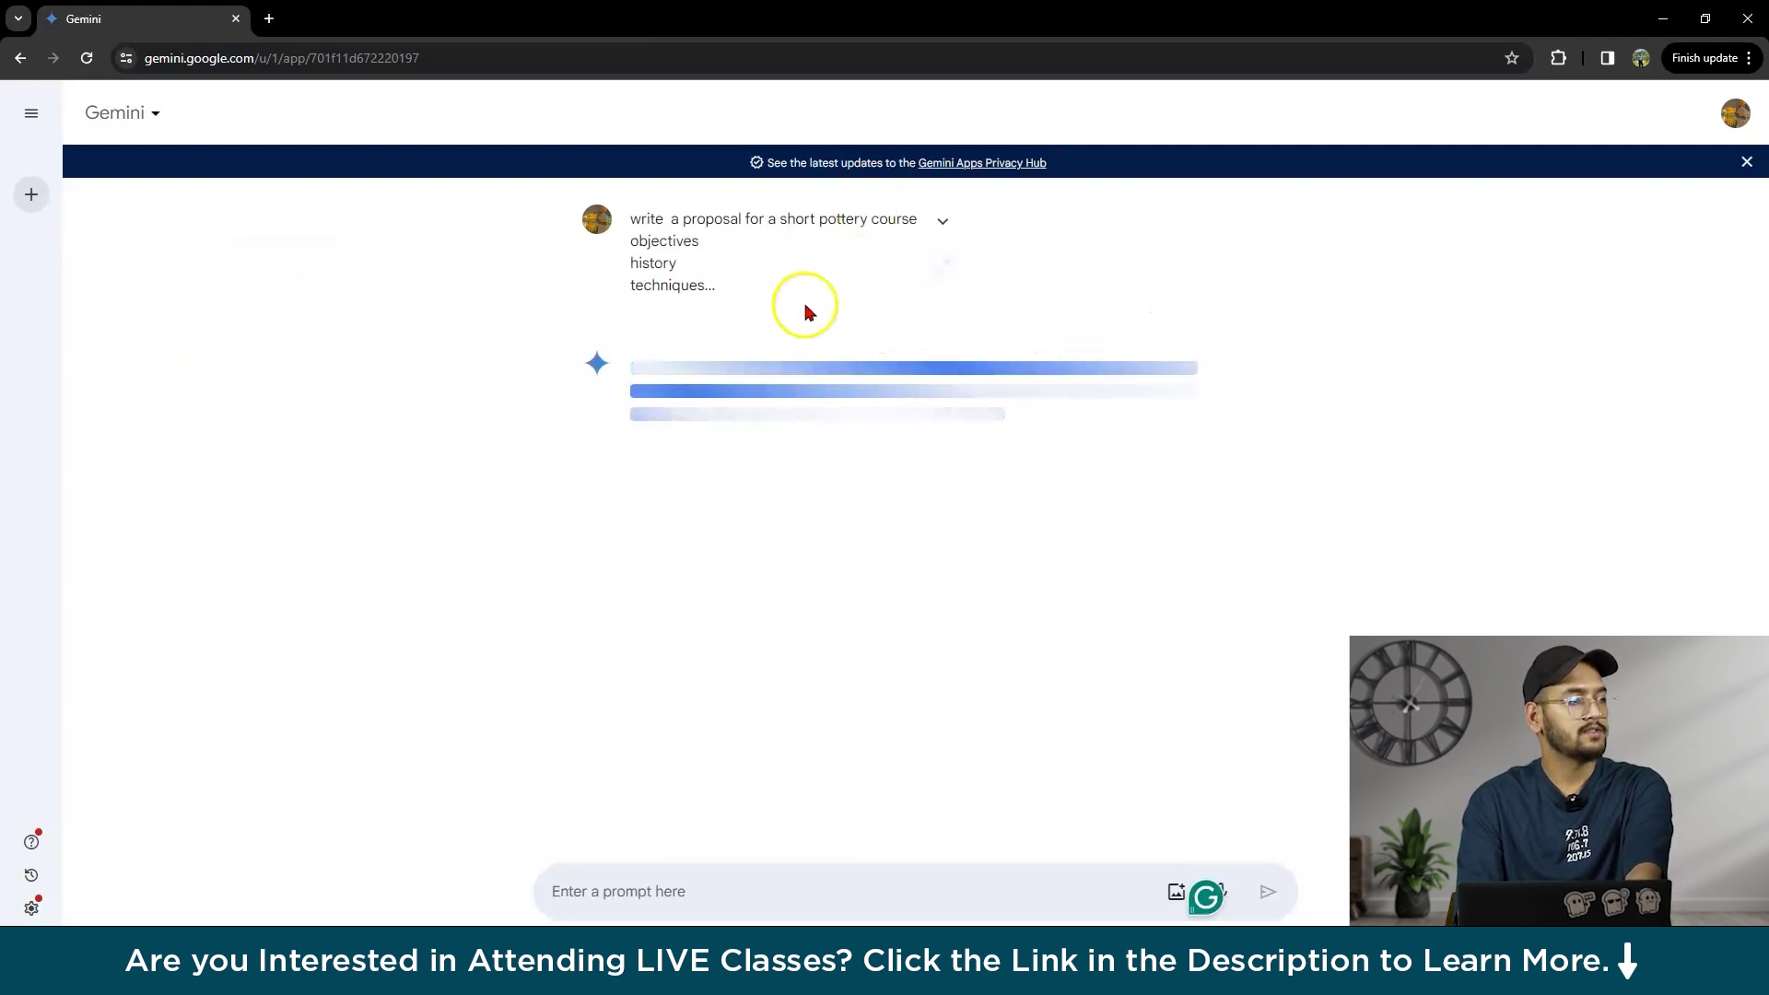
- Scroll through the finished proposal down to Materials, Who Should Attend and Benefits
scroll(881, 444, "up", 6)
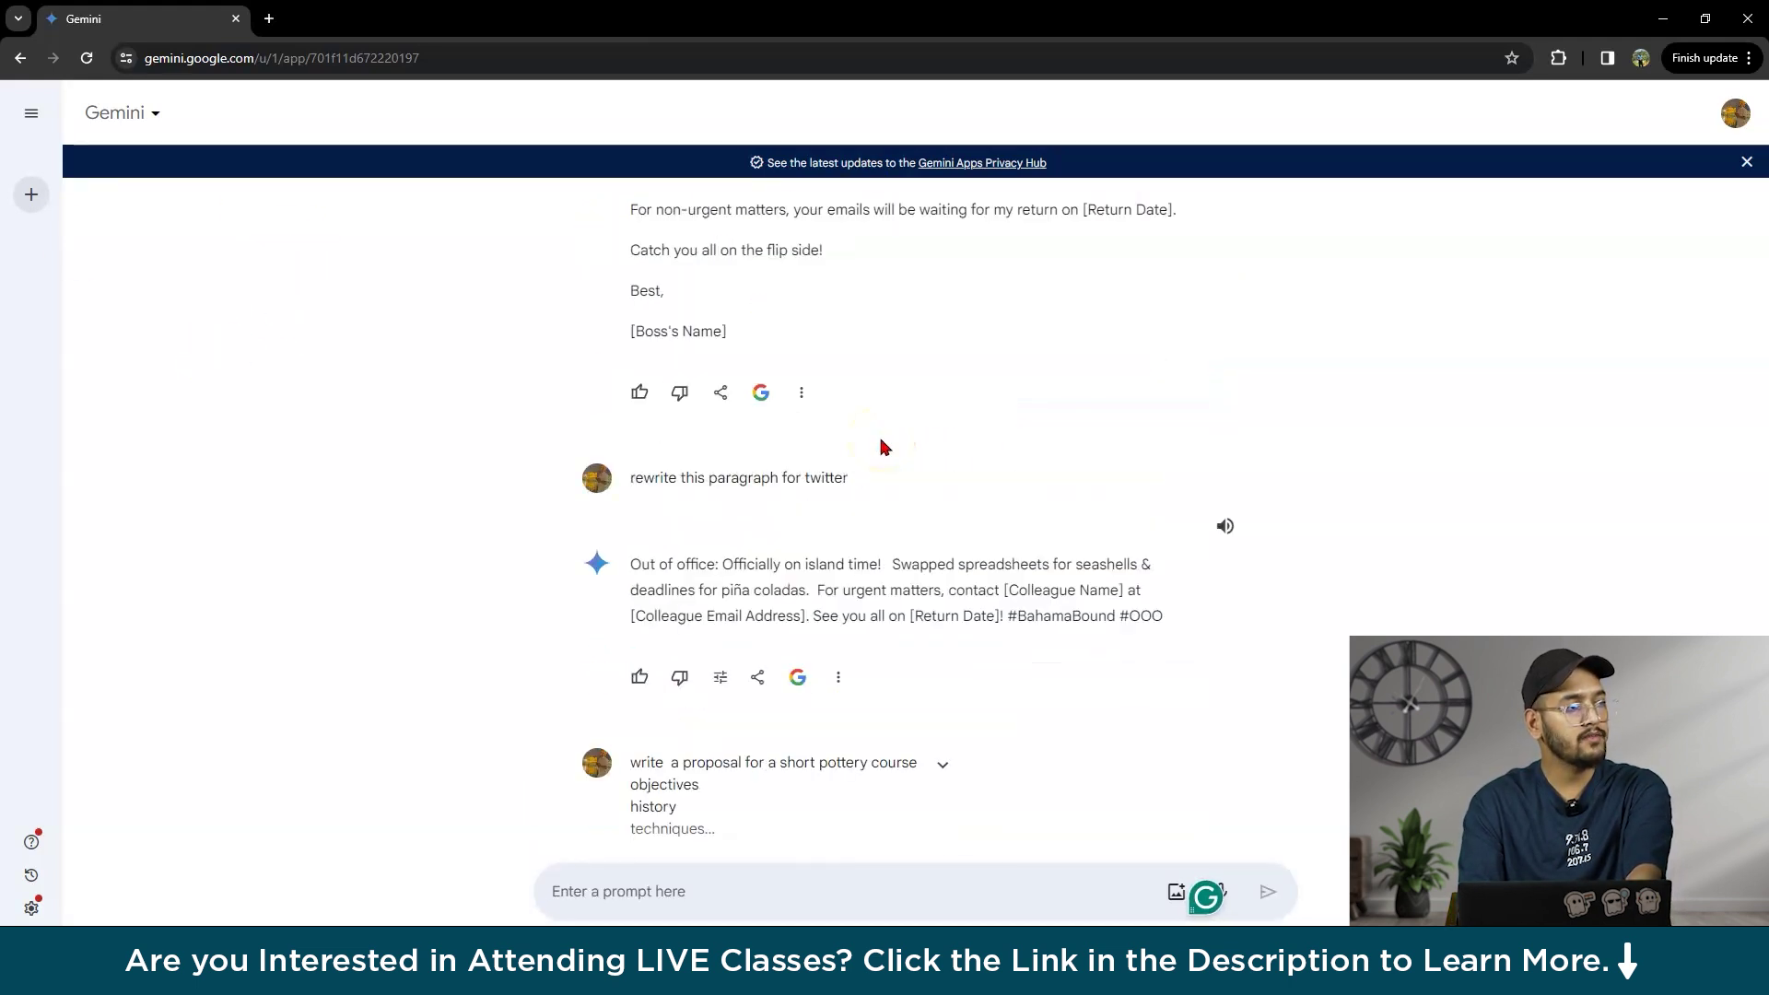
scroll(705, 302, "up", 3)
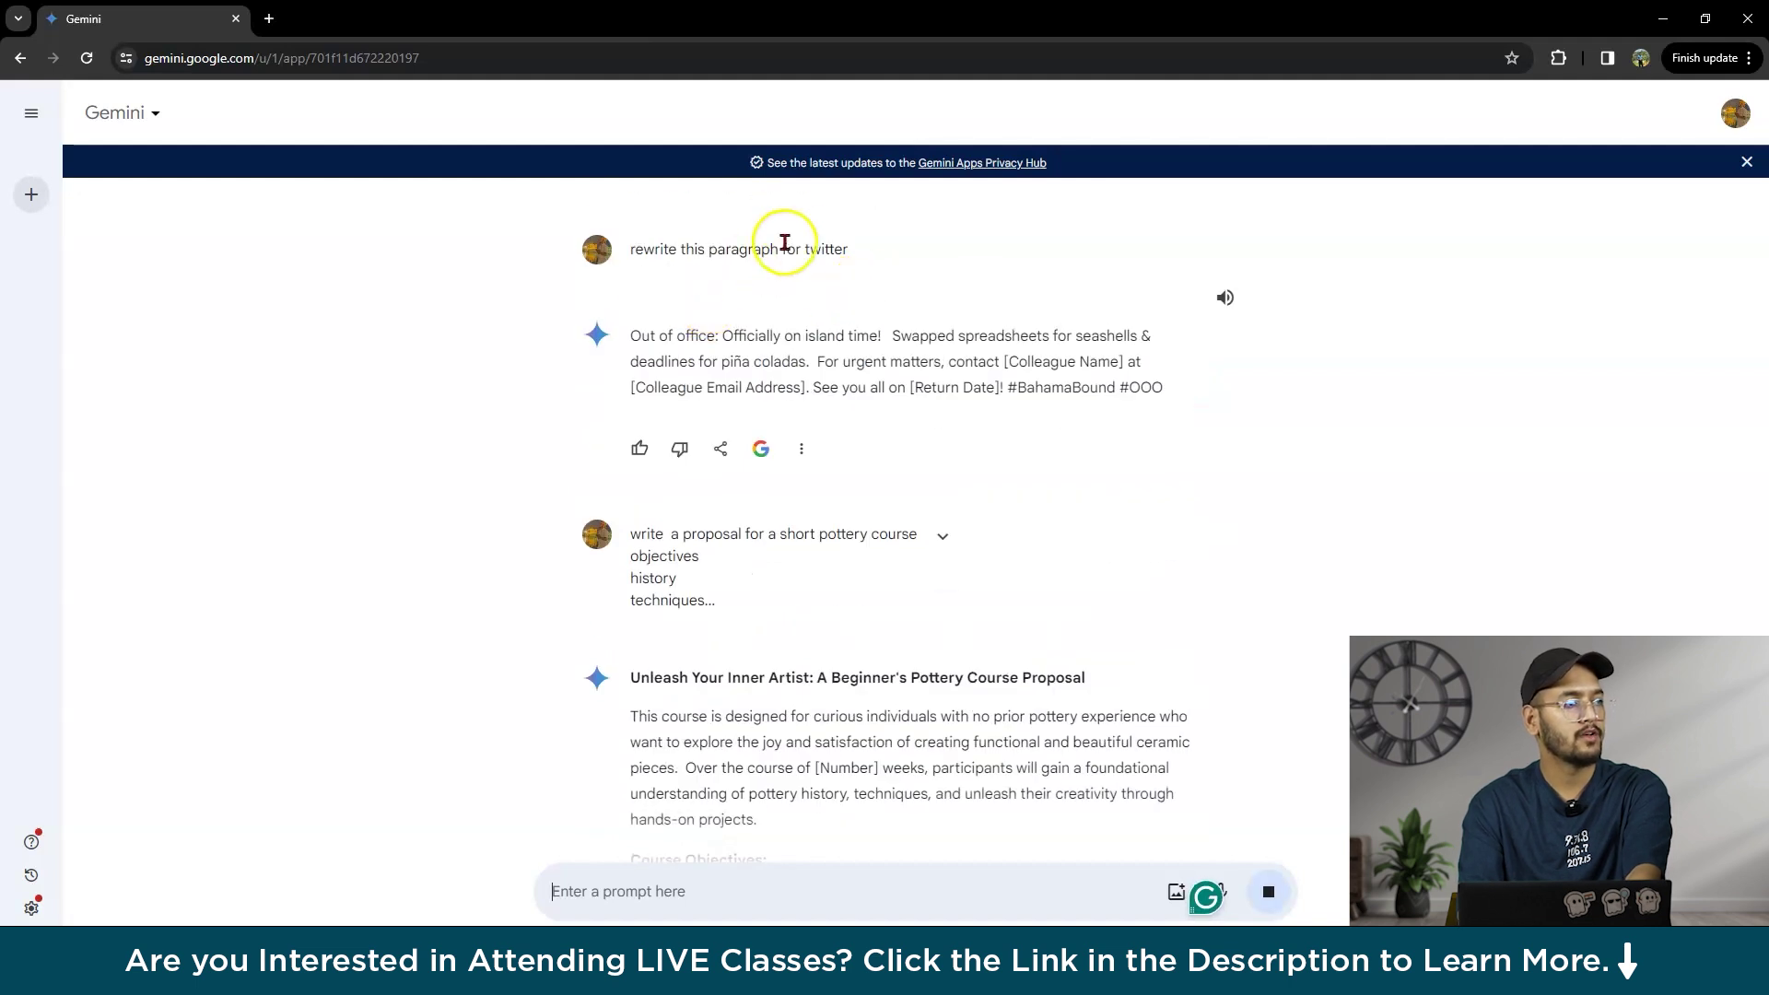
scroll(848, 451, "up", 1)
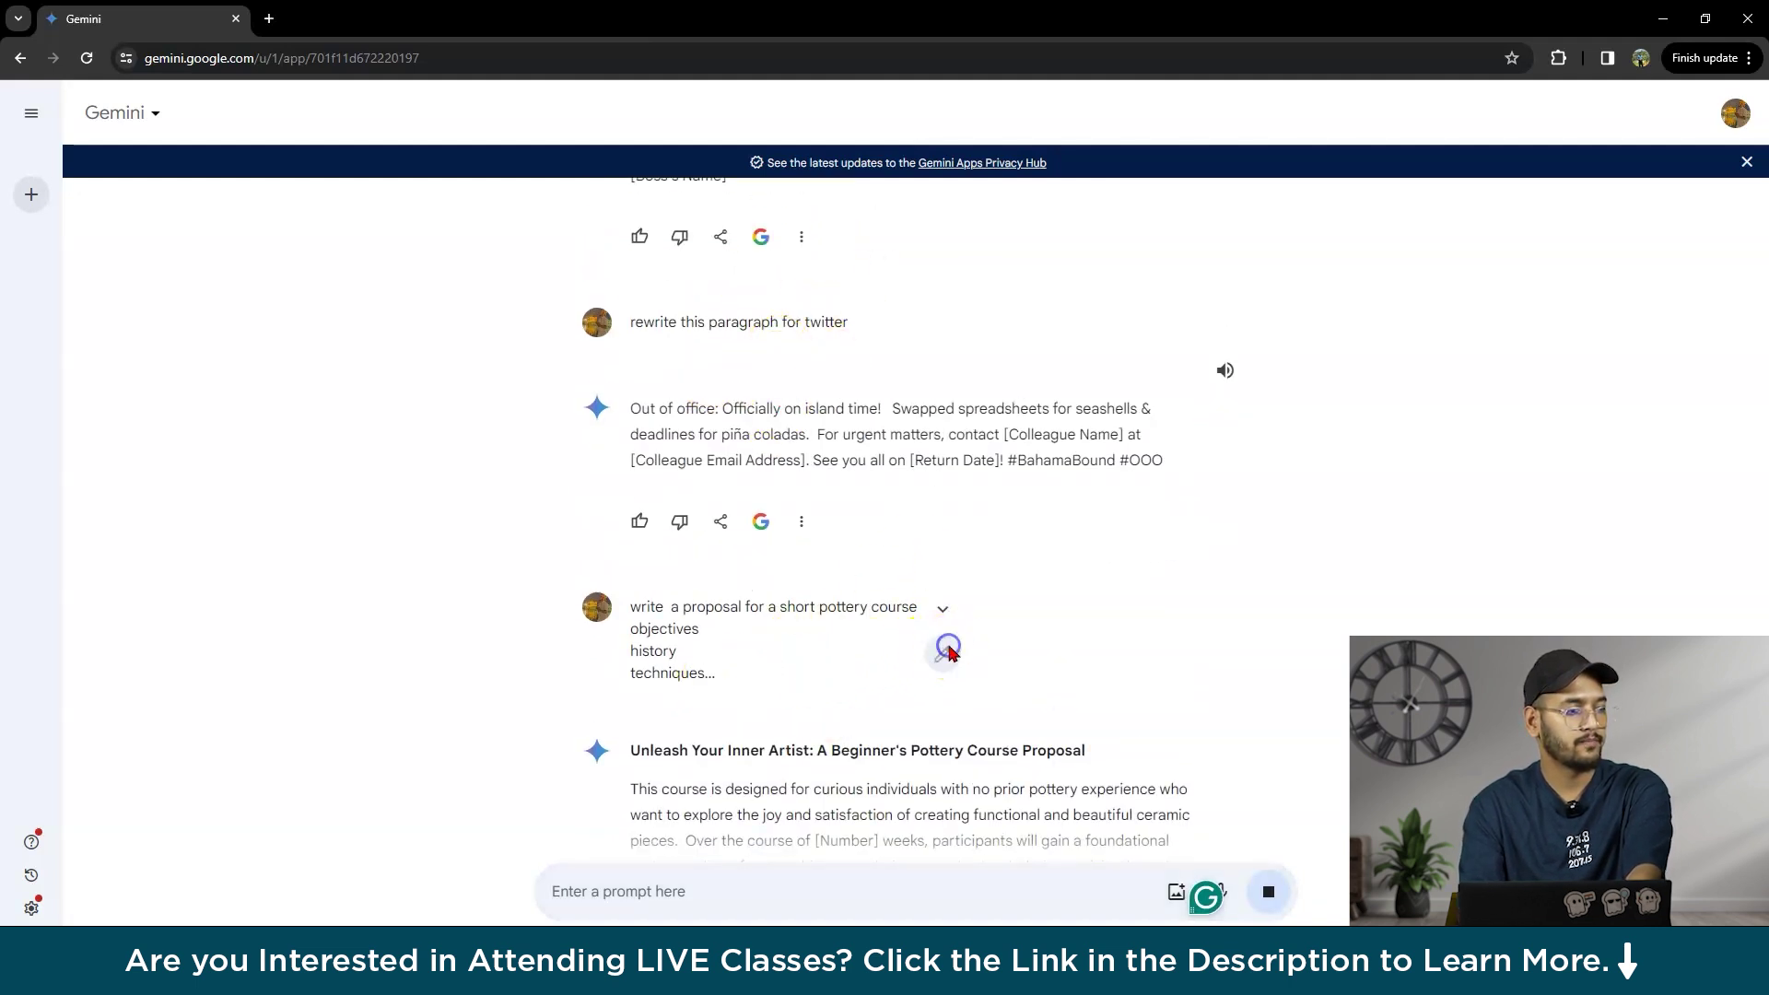
scroll(948, 649, "down", 5)
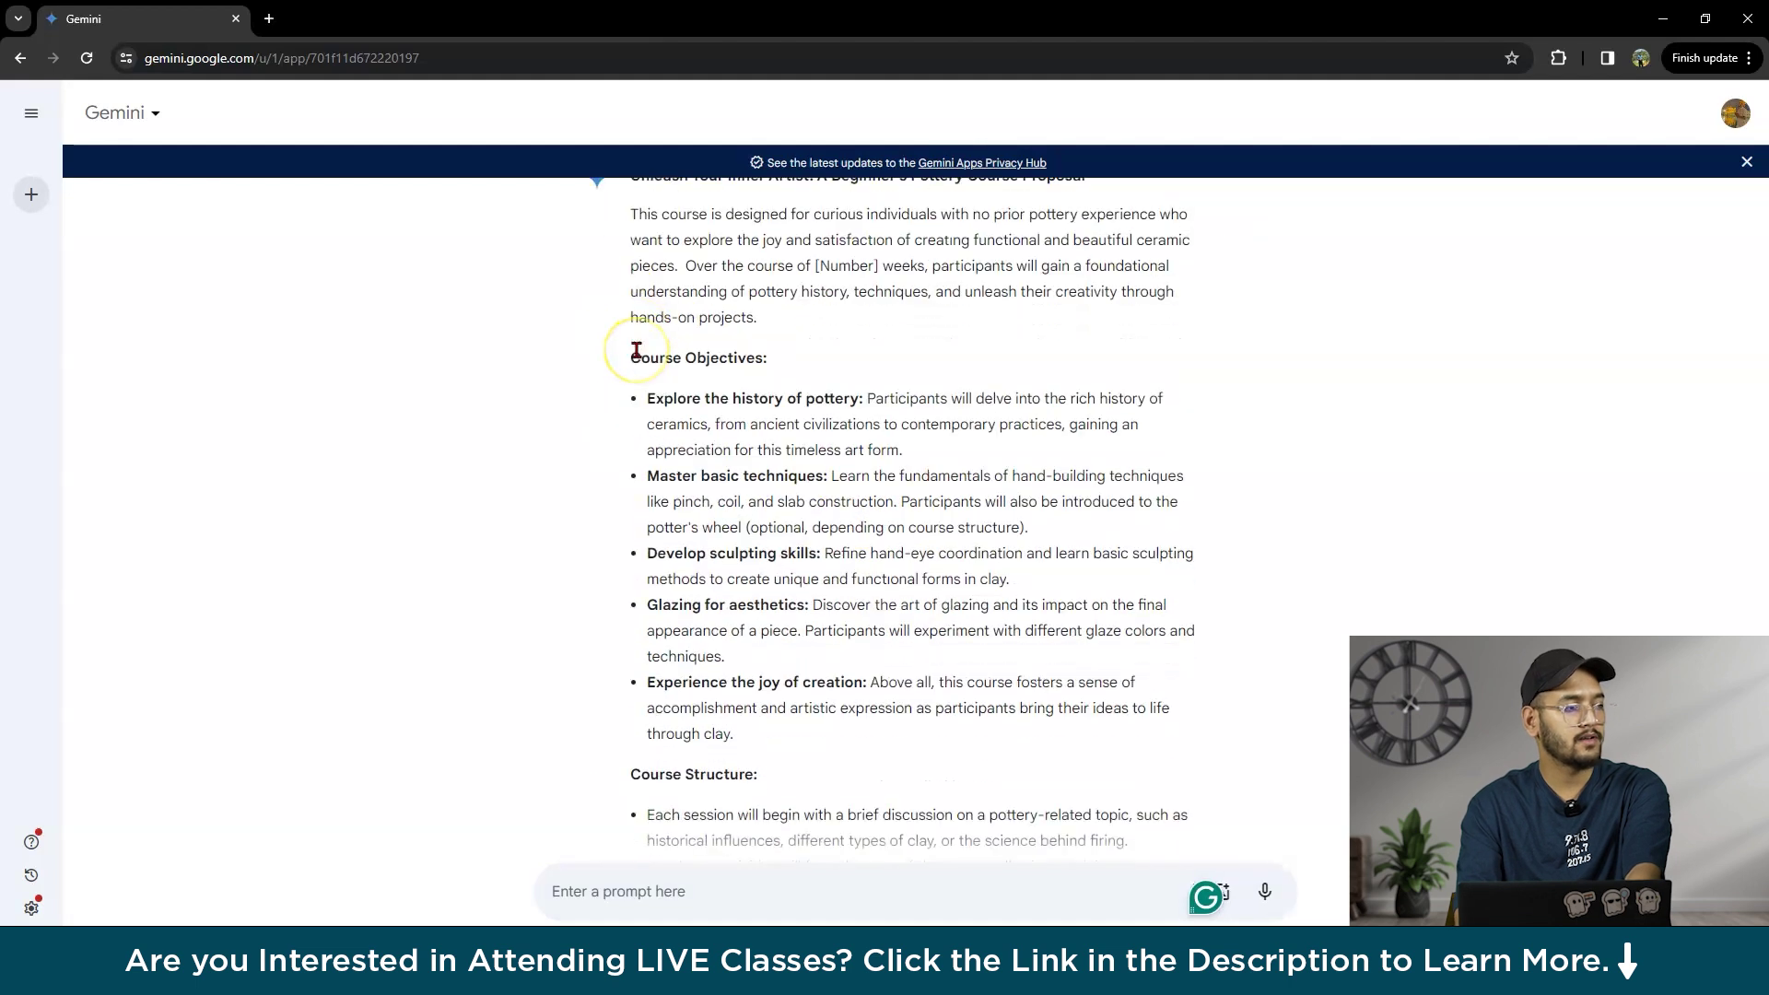
scroll(644, 387, "up", 3)
scroll(737, 498, "down", 2)
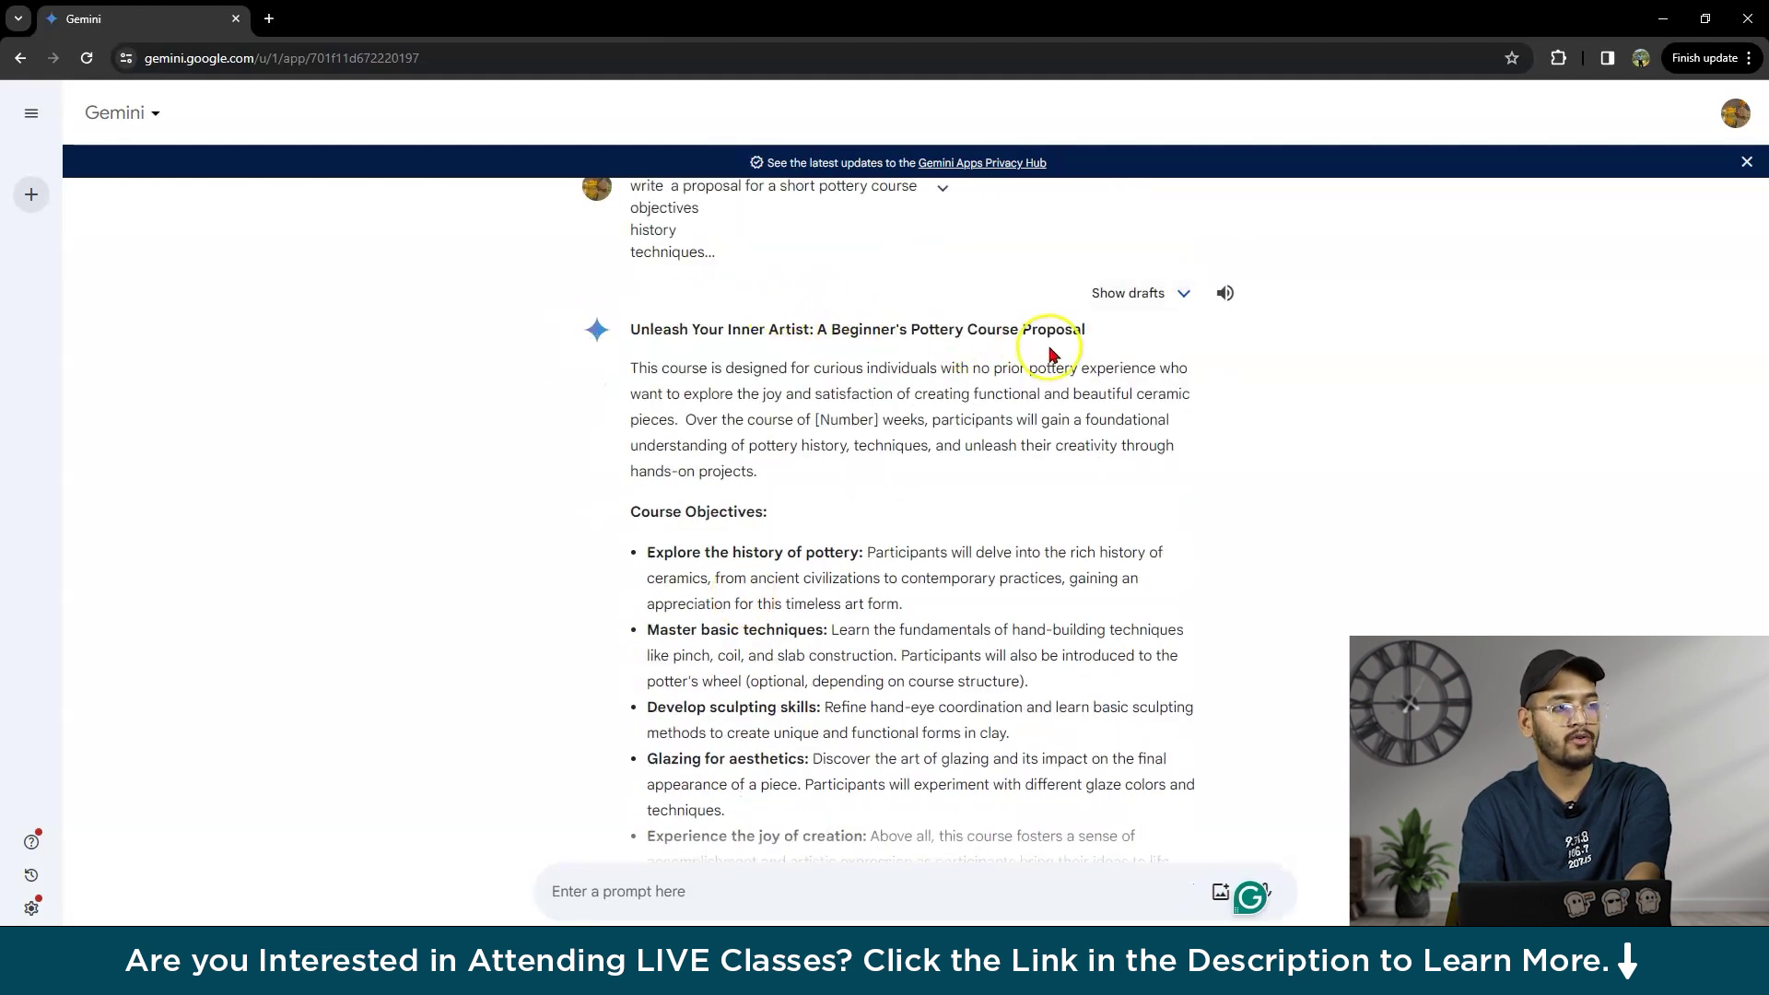
scroll(1050, 353, "down", 10)
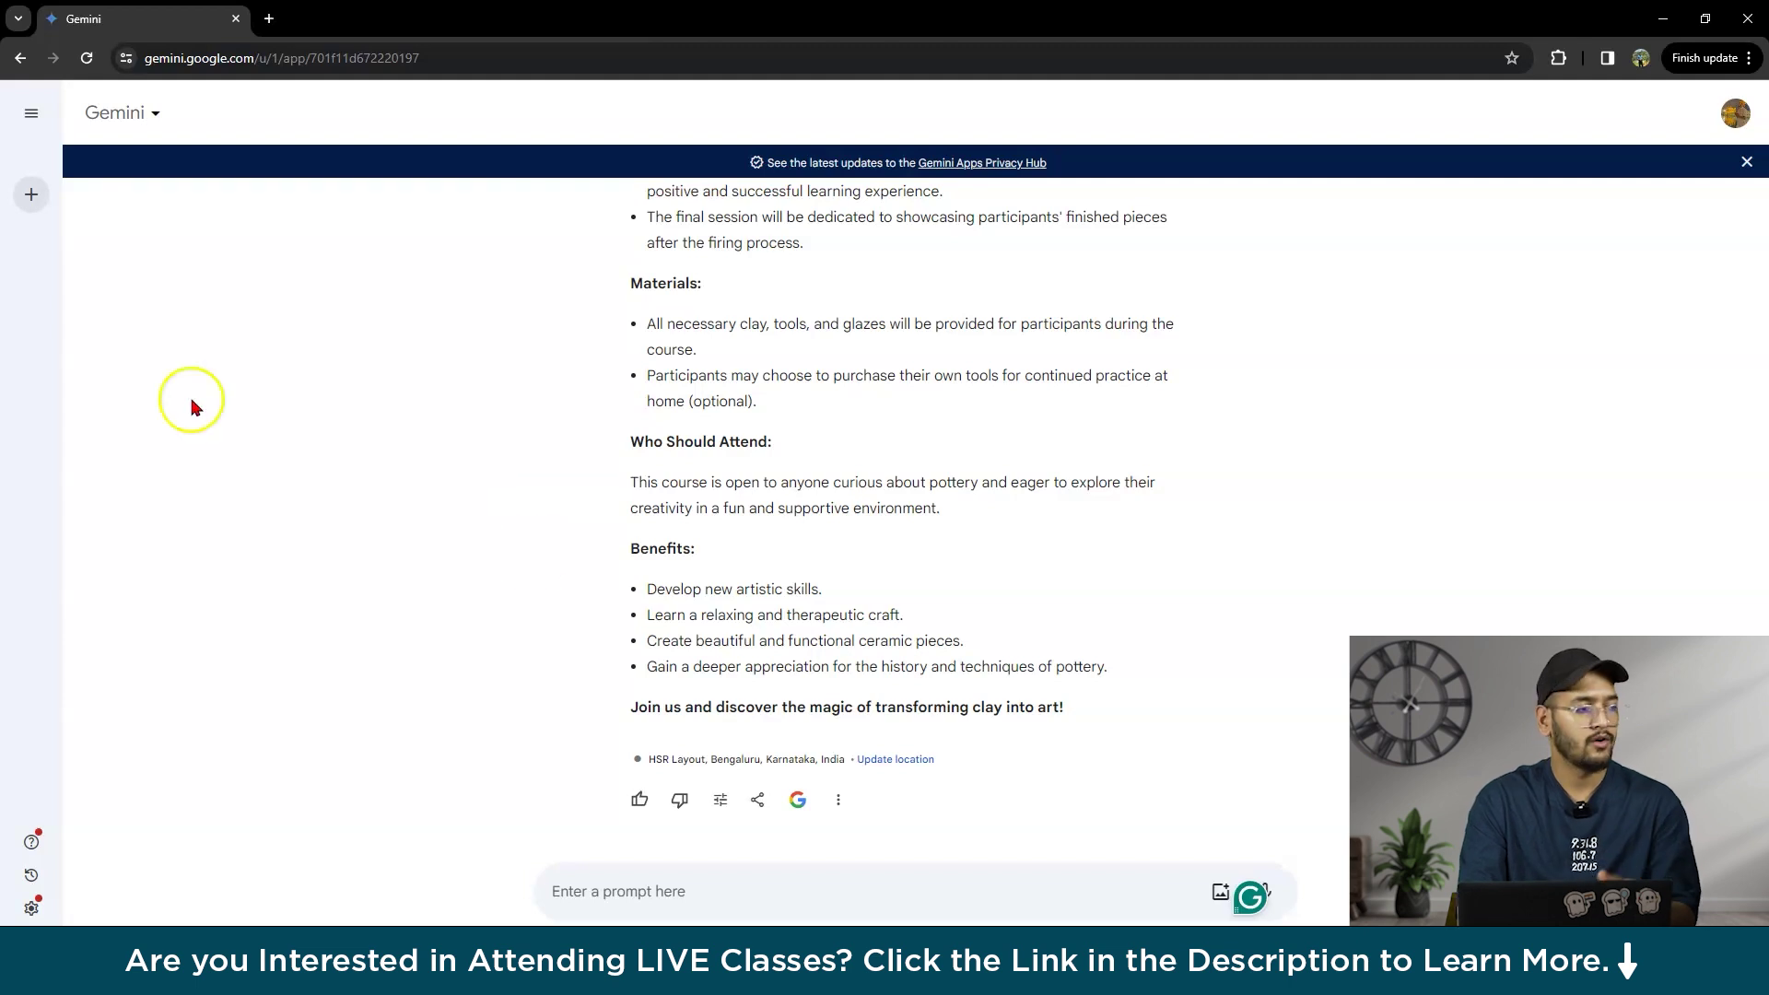
left_click(630, 879)
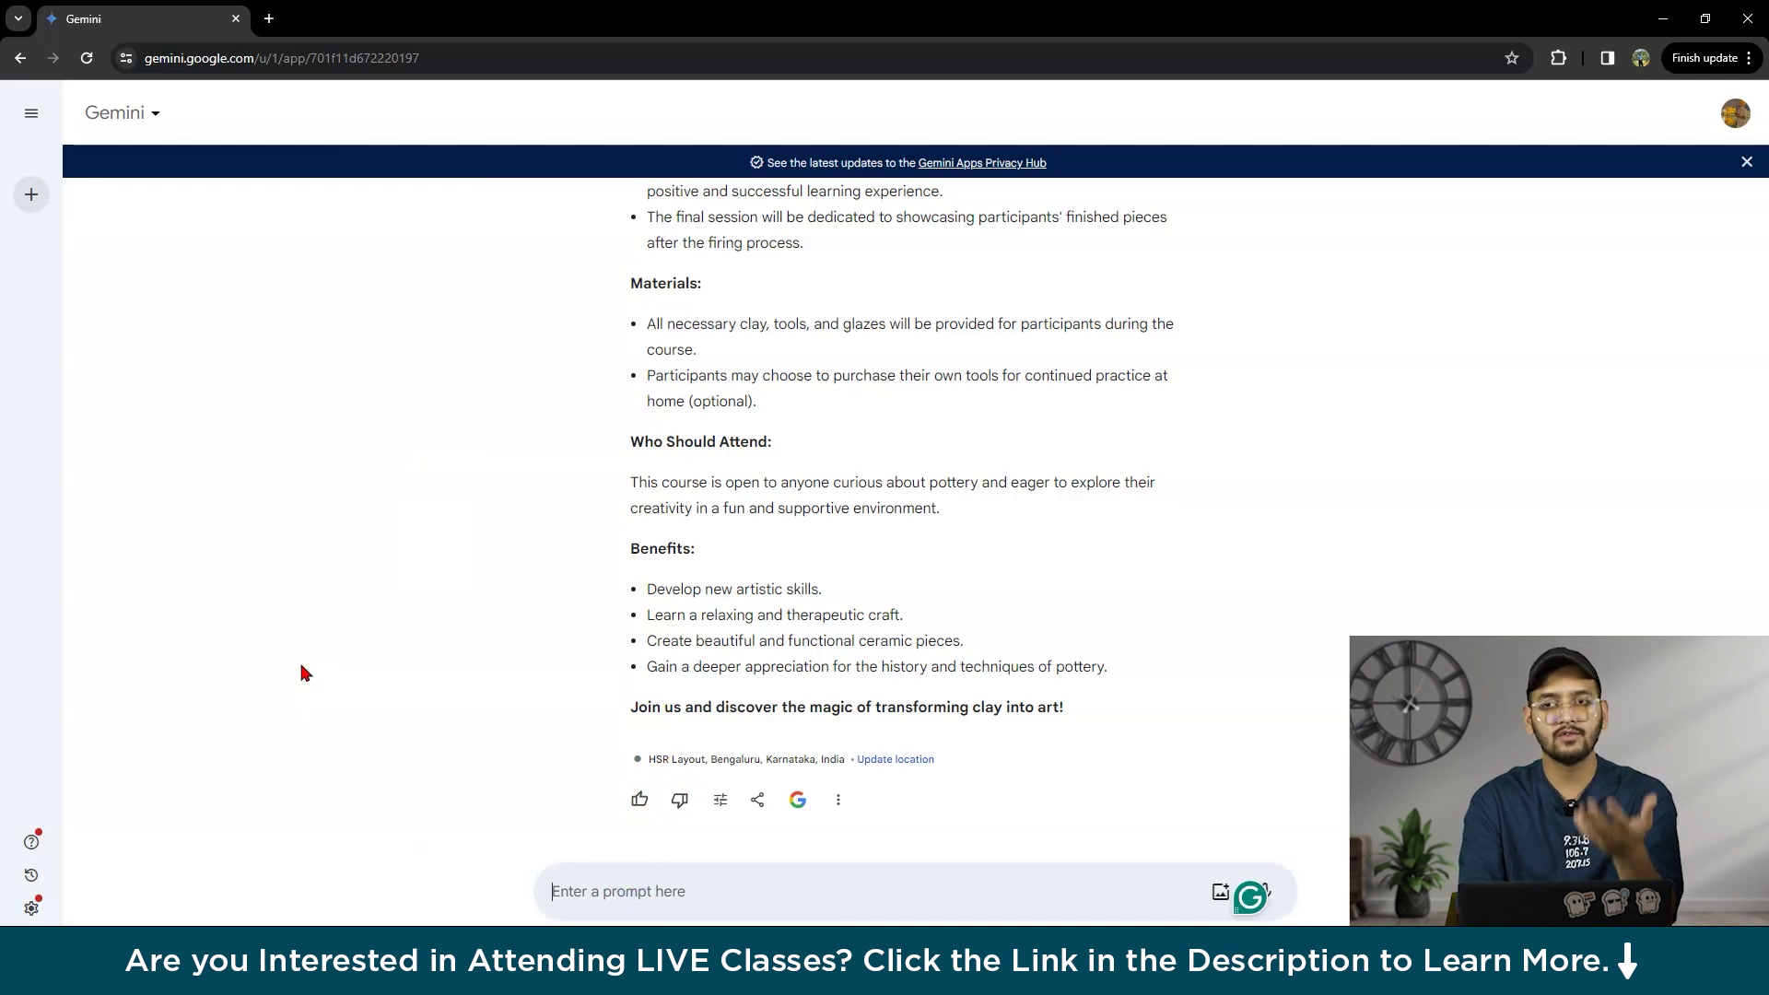
- Request 'give me a script on machine learning in 300 words for my yotube channel' from Gemini
type("wr")
key("BackSpace")
key("BackSpace")
type("give me")
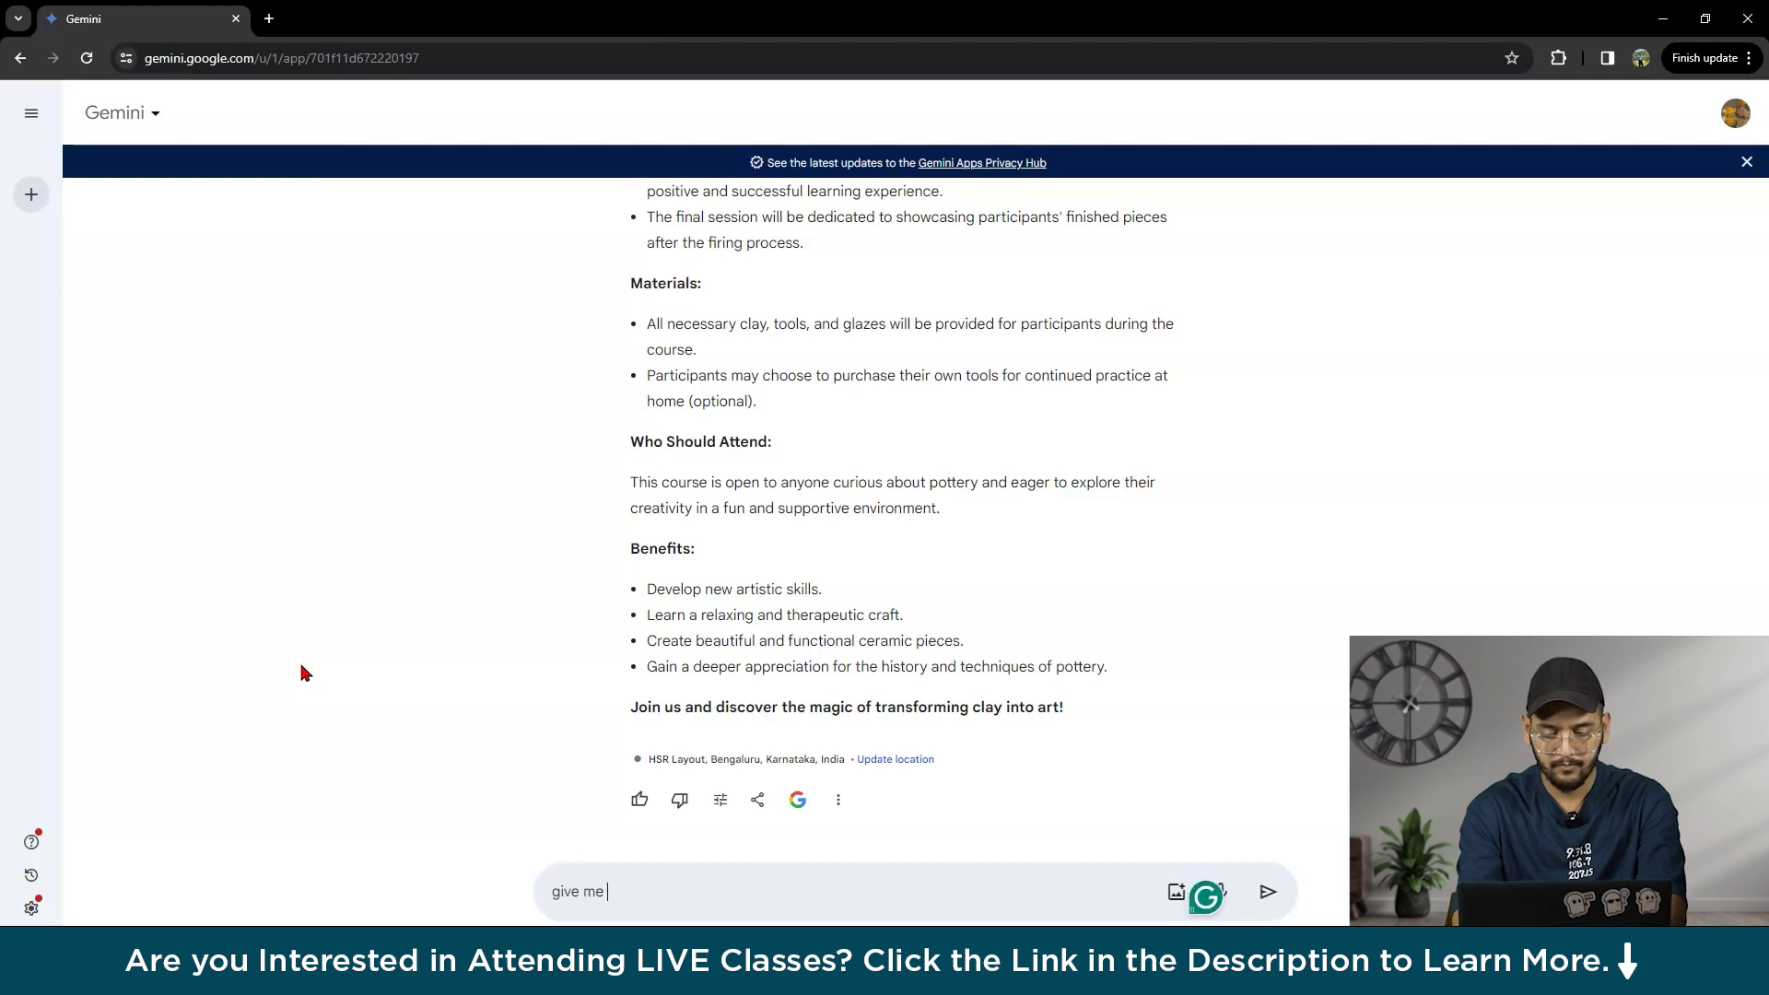
type(" a script")
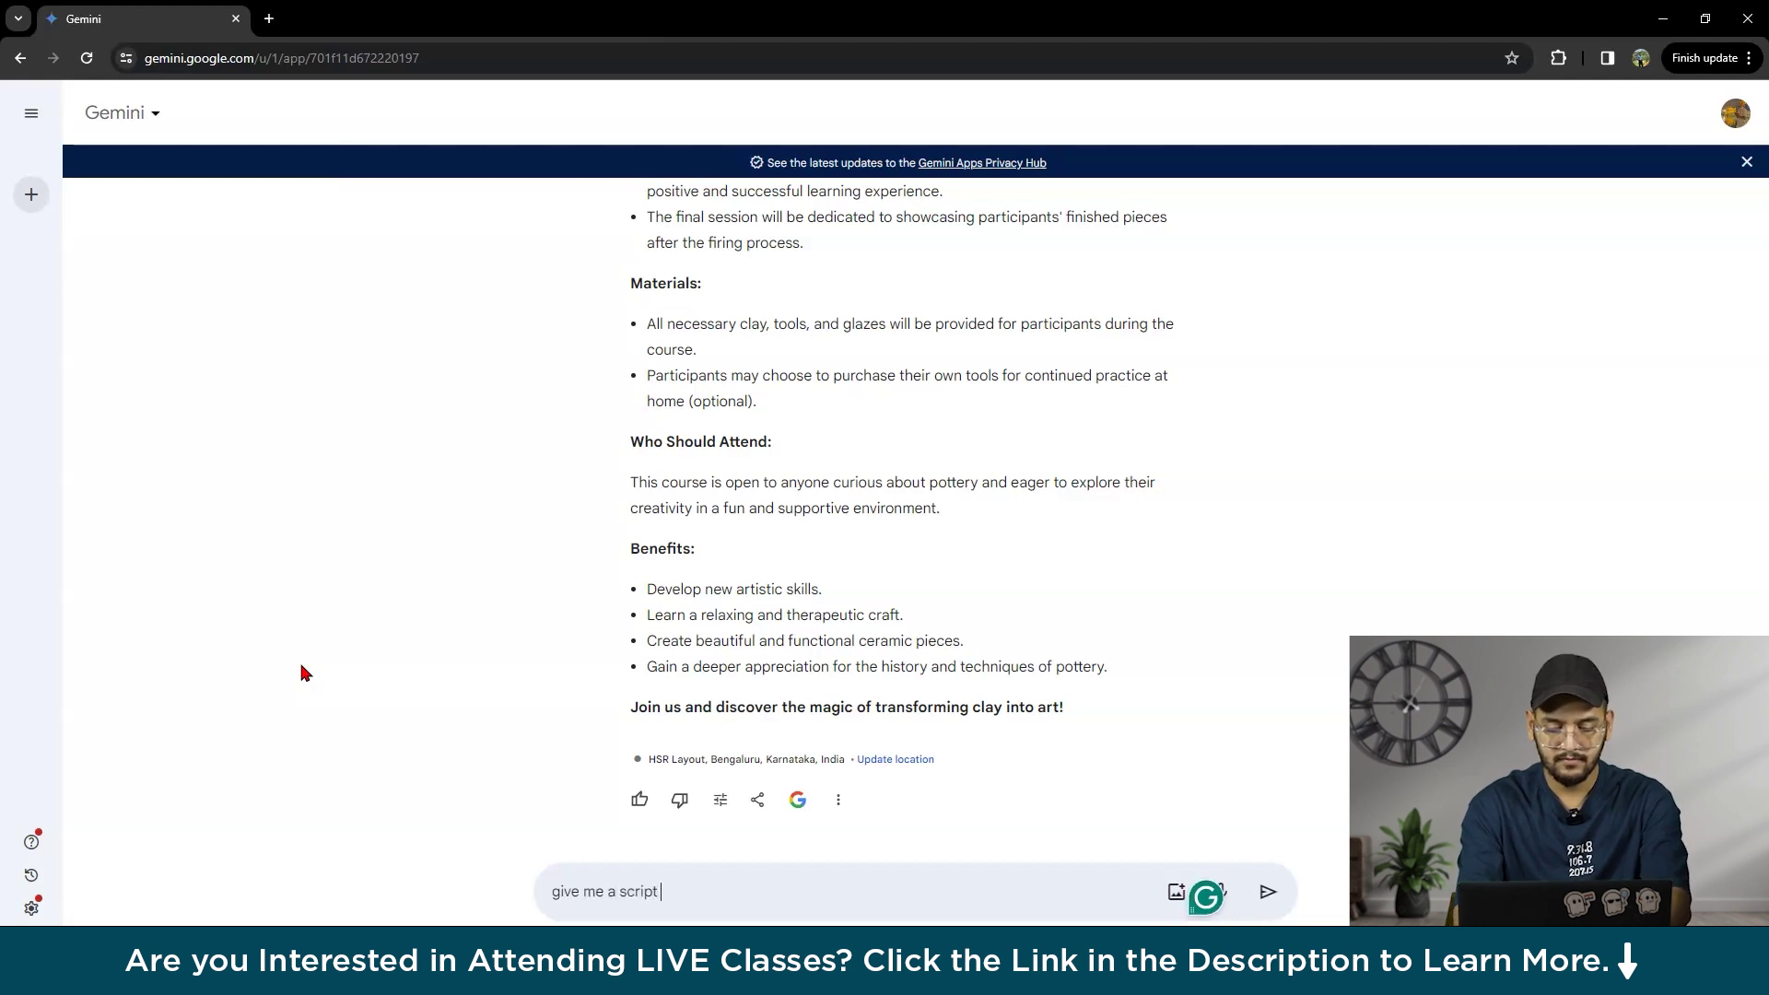
type(" on machine learning in 300 words")
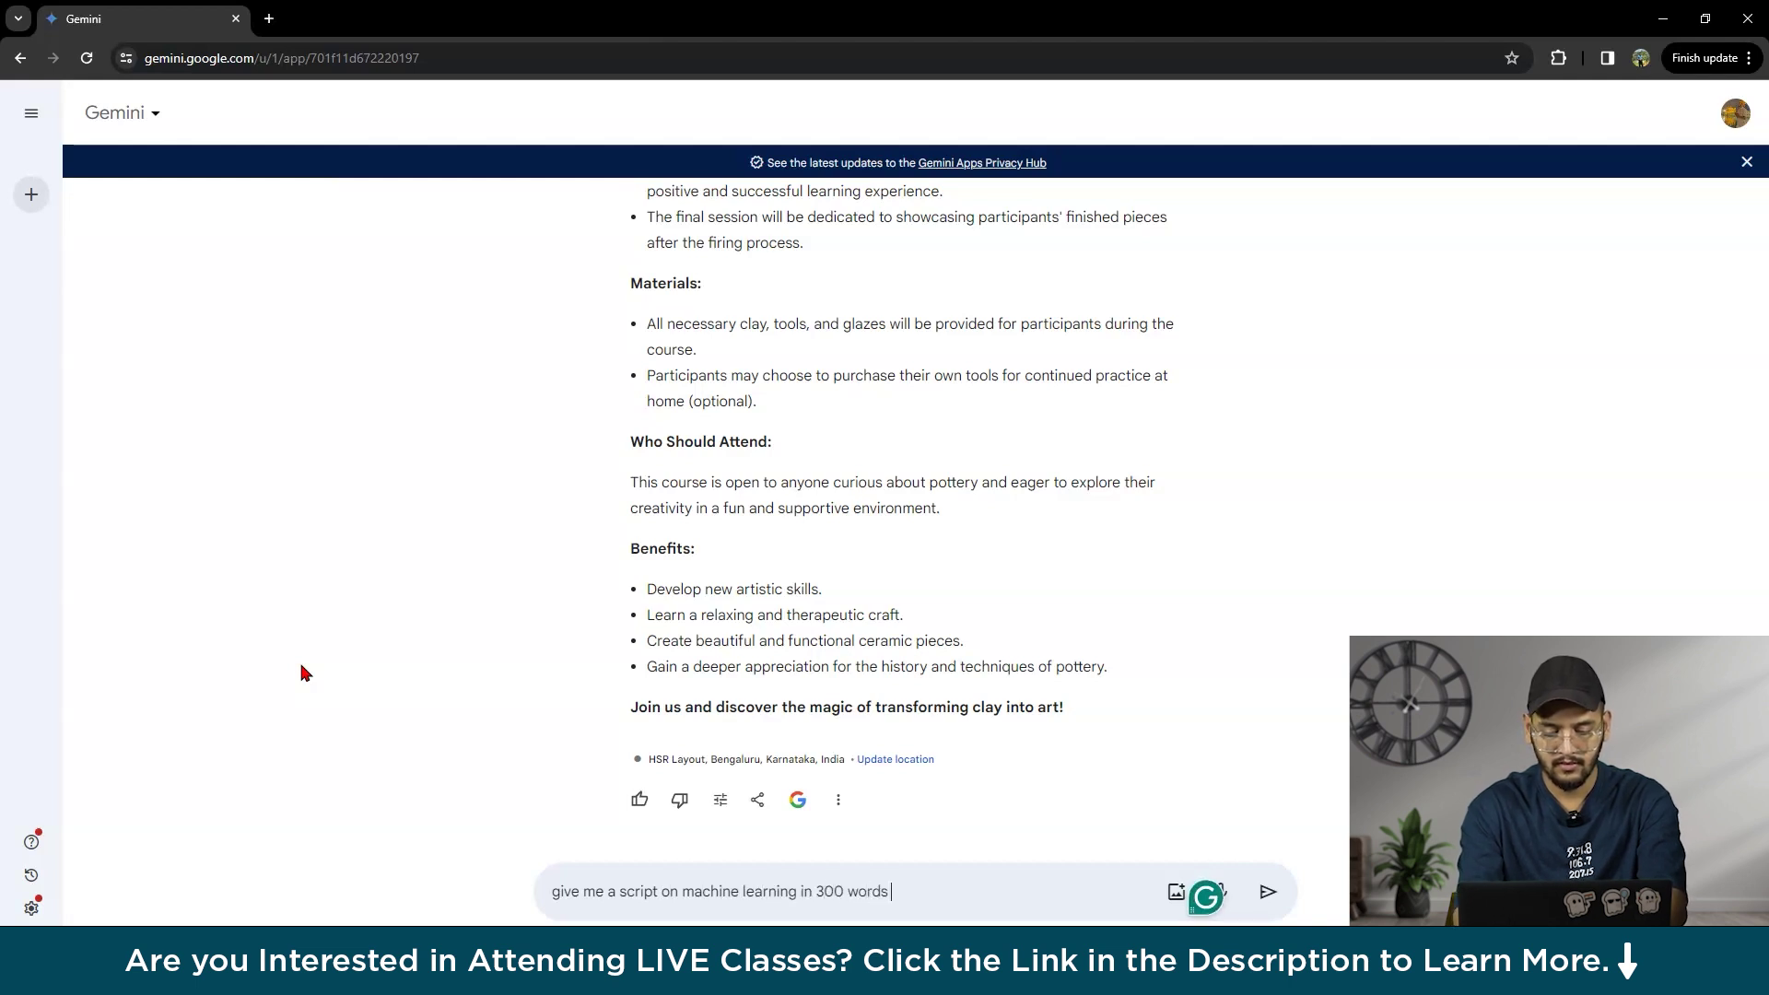
type(" for my yotube channel")
key("Return")
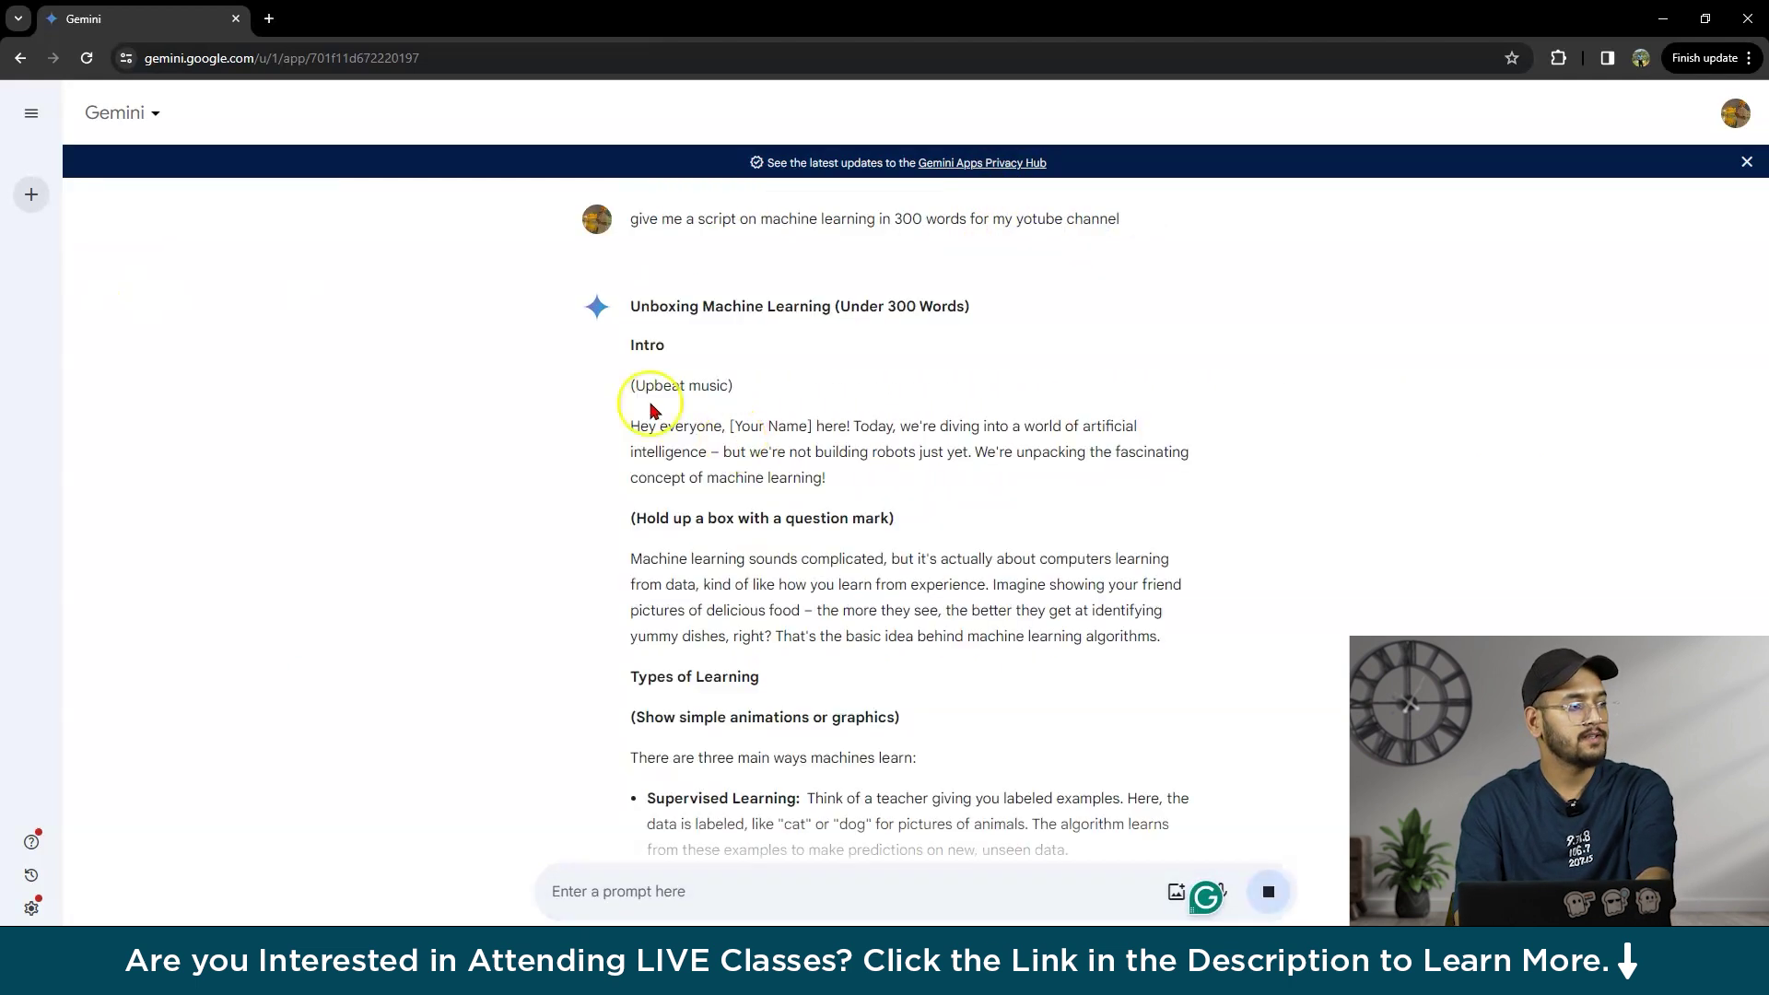
- Highlight the 'Unboxing Machine Learning' title and part of the opening greeting, then clear the selection
mouse_move(626, 306)
left_mouse_down()
mouse_move(914, 306)
mouse_move(620, 303)
mouse_move(831, 306)
left_mouse_up()
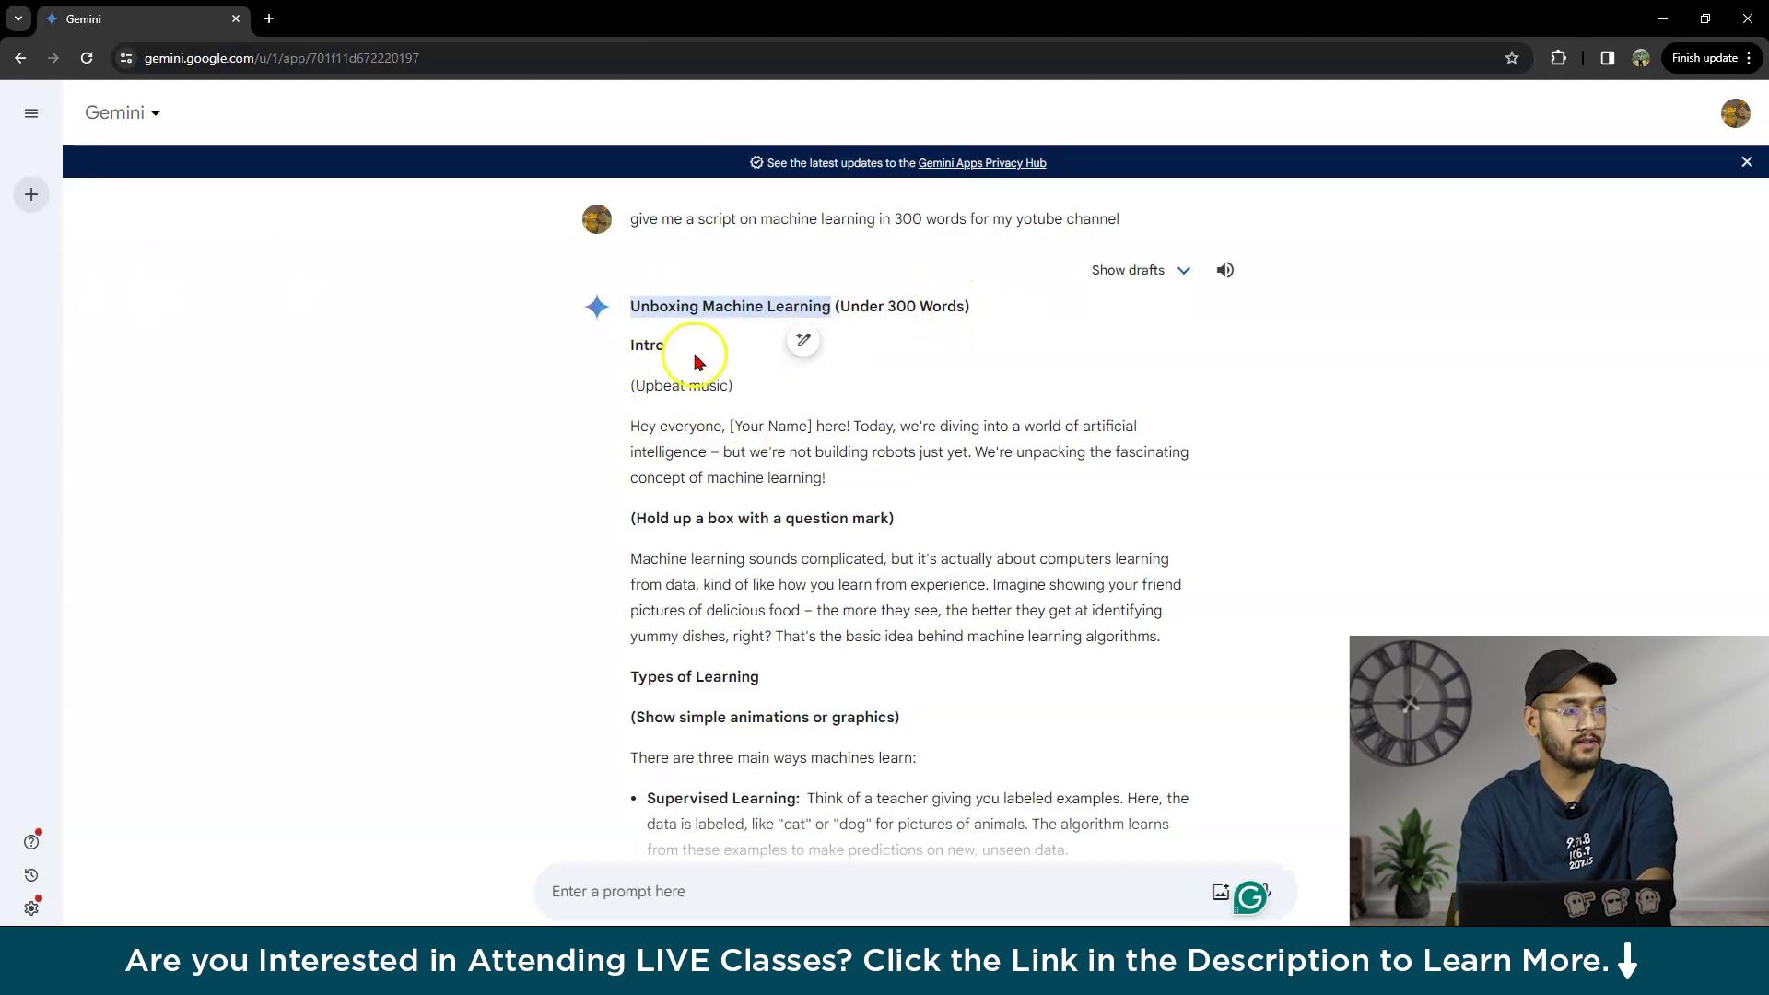
scroll(692, 358, "down", 1)
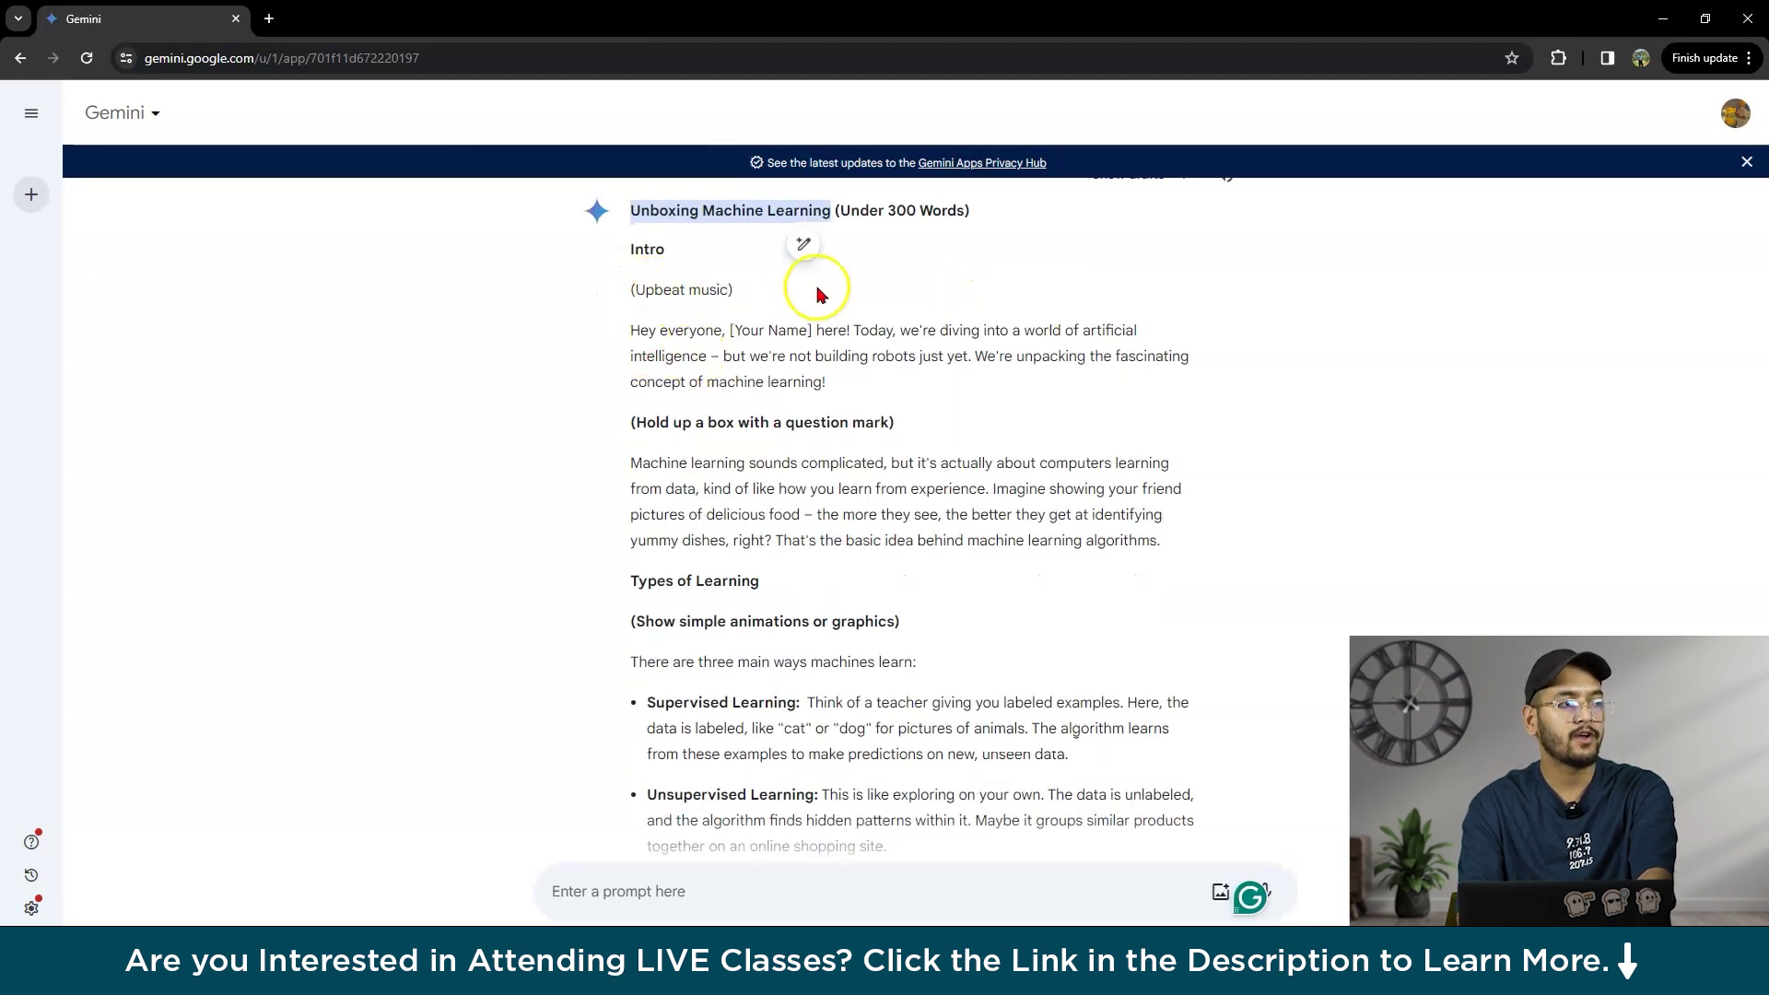
left_click_drag(639, 330, 793, 333)
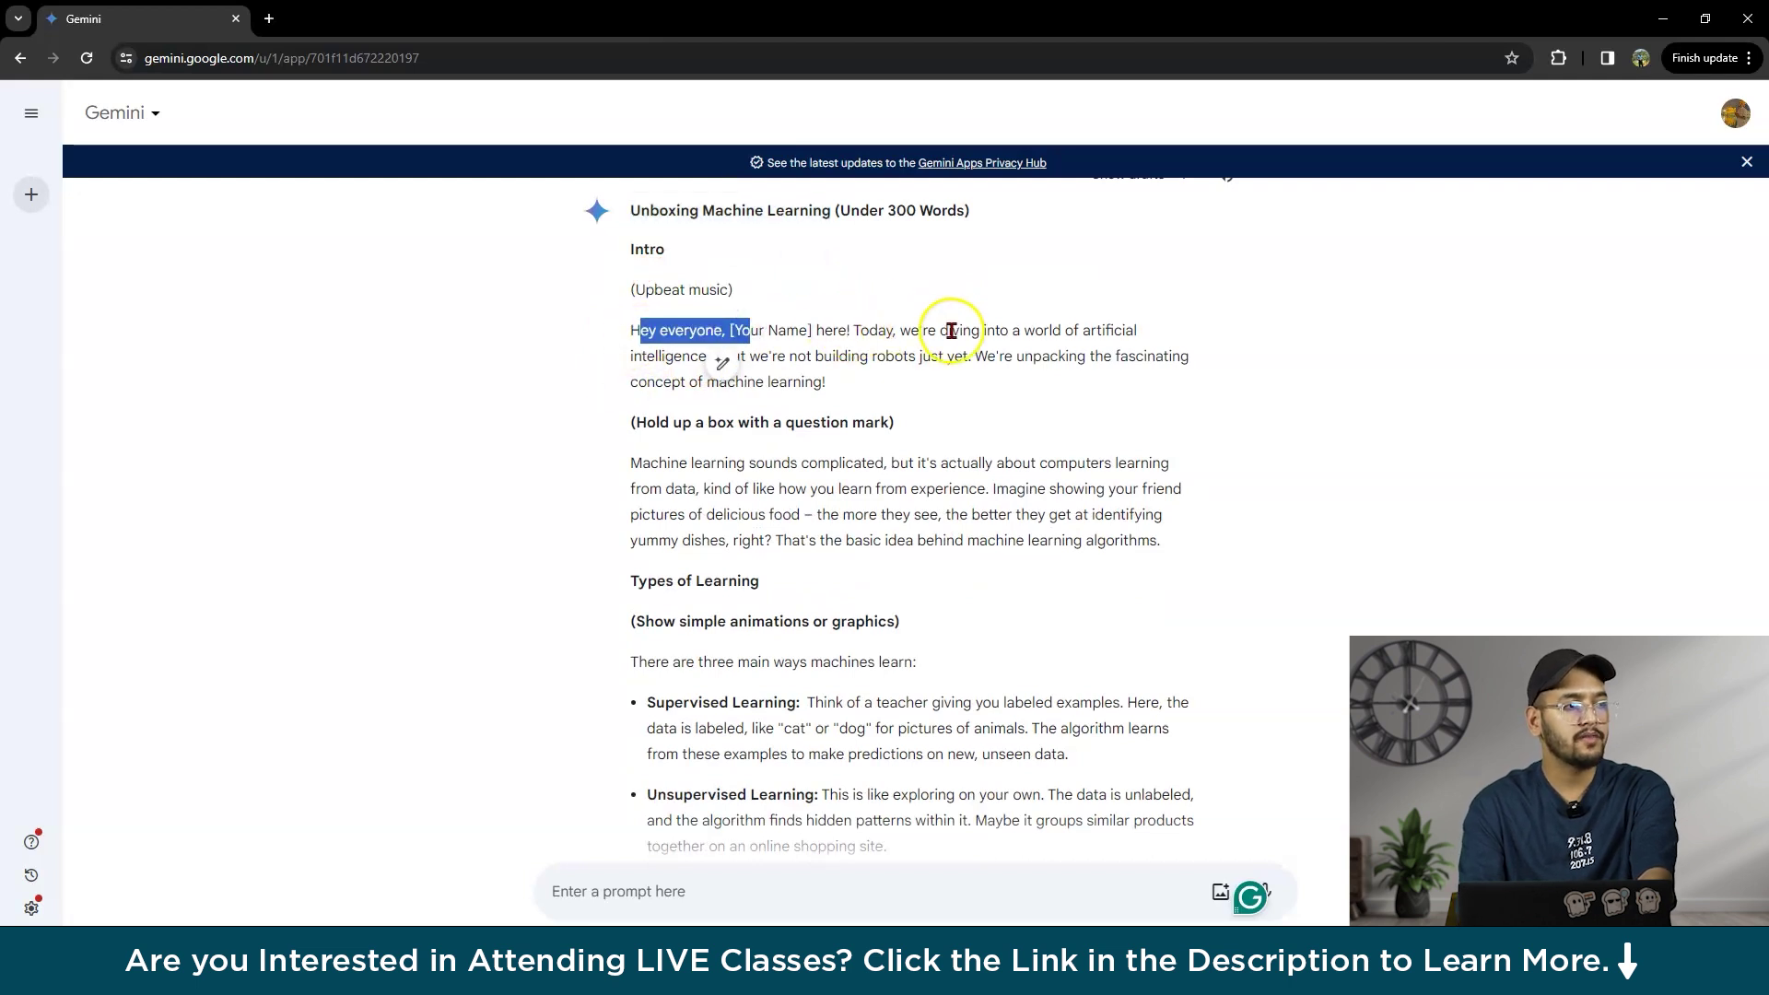
left_click(907, 375)
scroll(908, 378, "down", 2)
- Select the Types of Learning heading, enter 'add emojis' as a modify prompt, then select the thought-bubble direction
left_click_drag(637, 442, 792, 435)
scroll(798, 433, "down", 2)
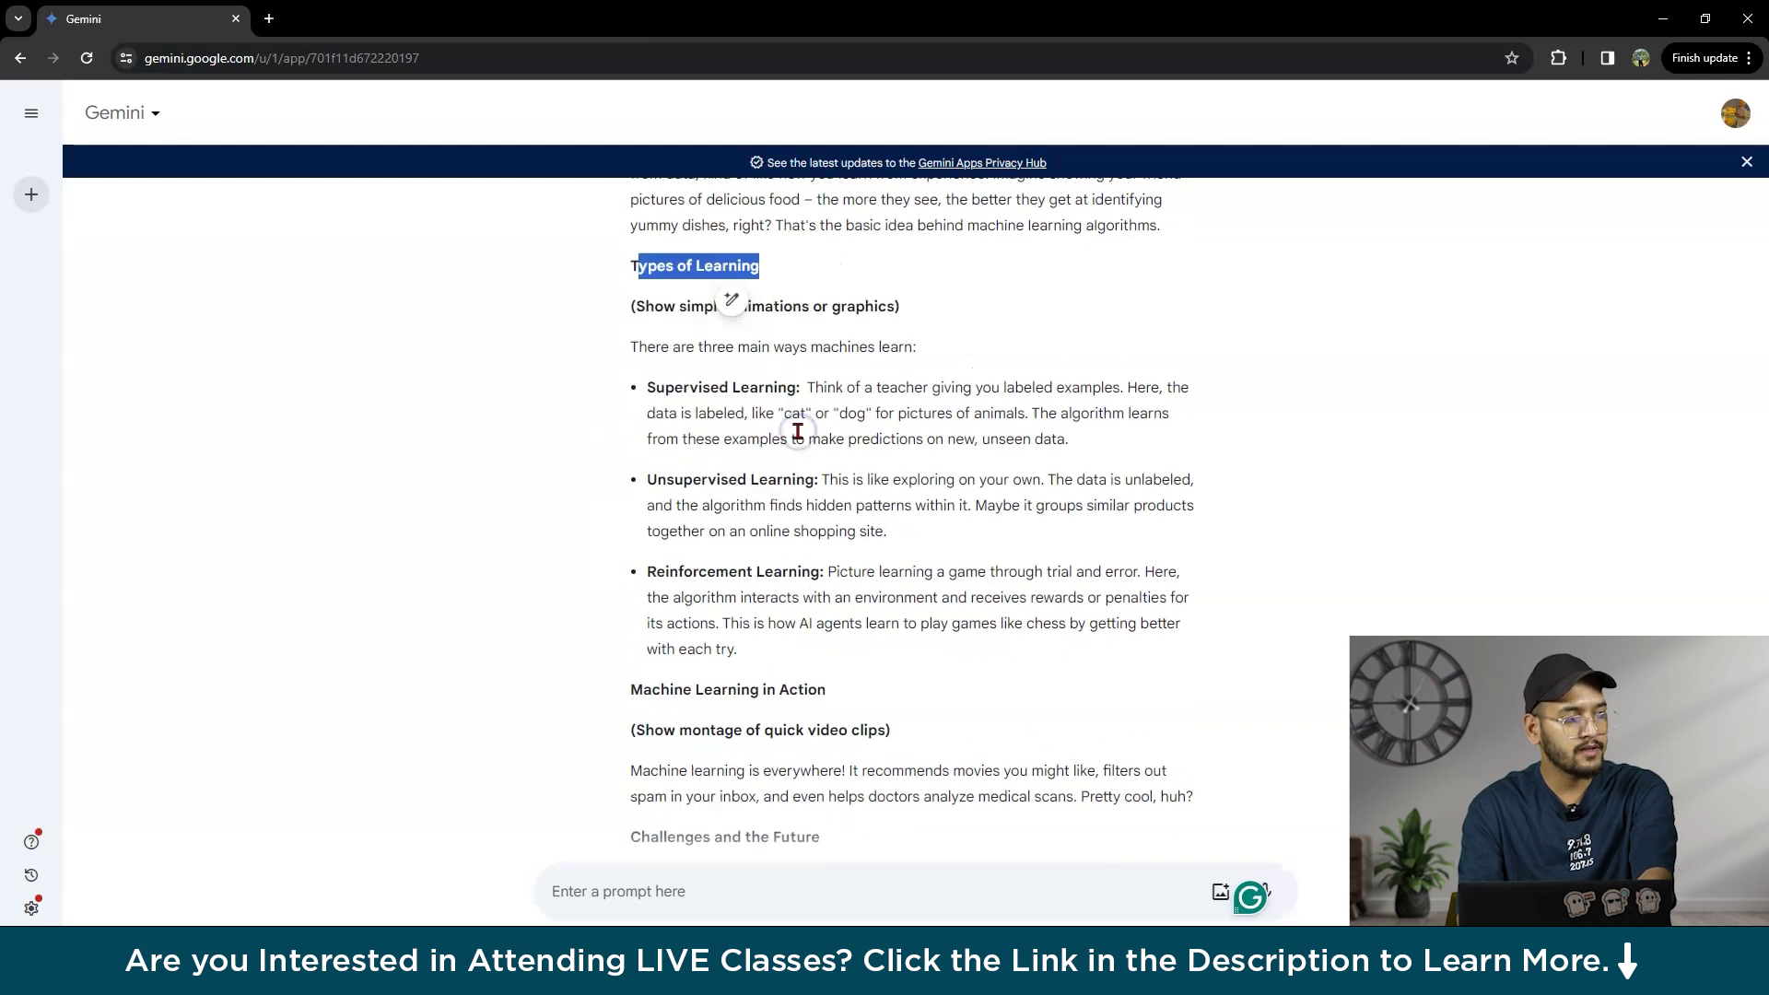
left_click(731, 304)
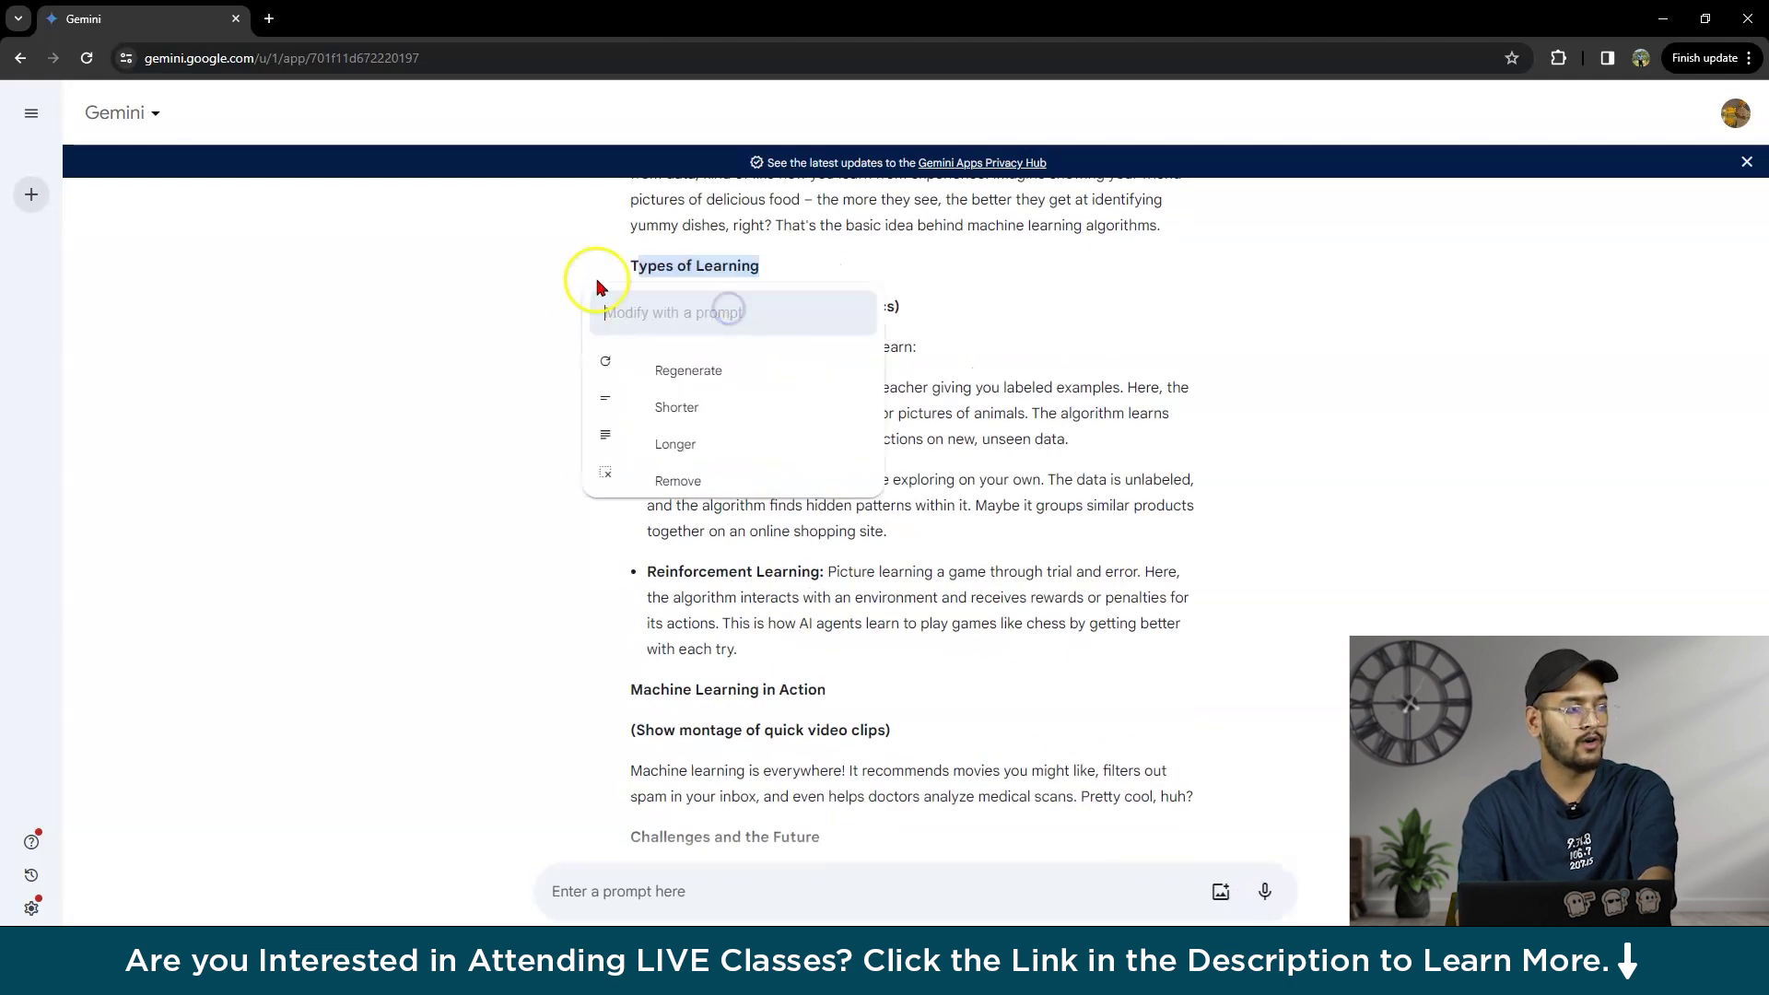
type("add emojis")
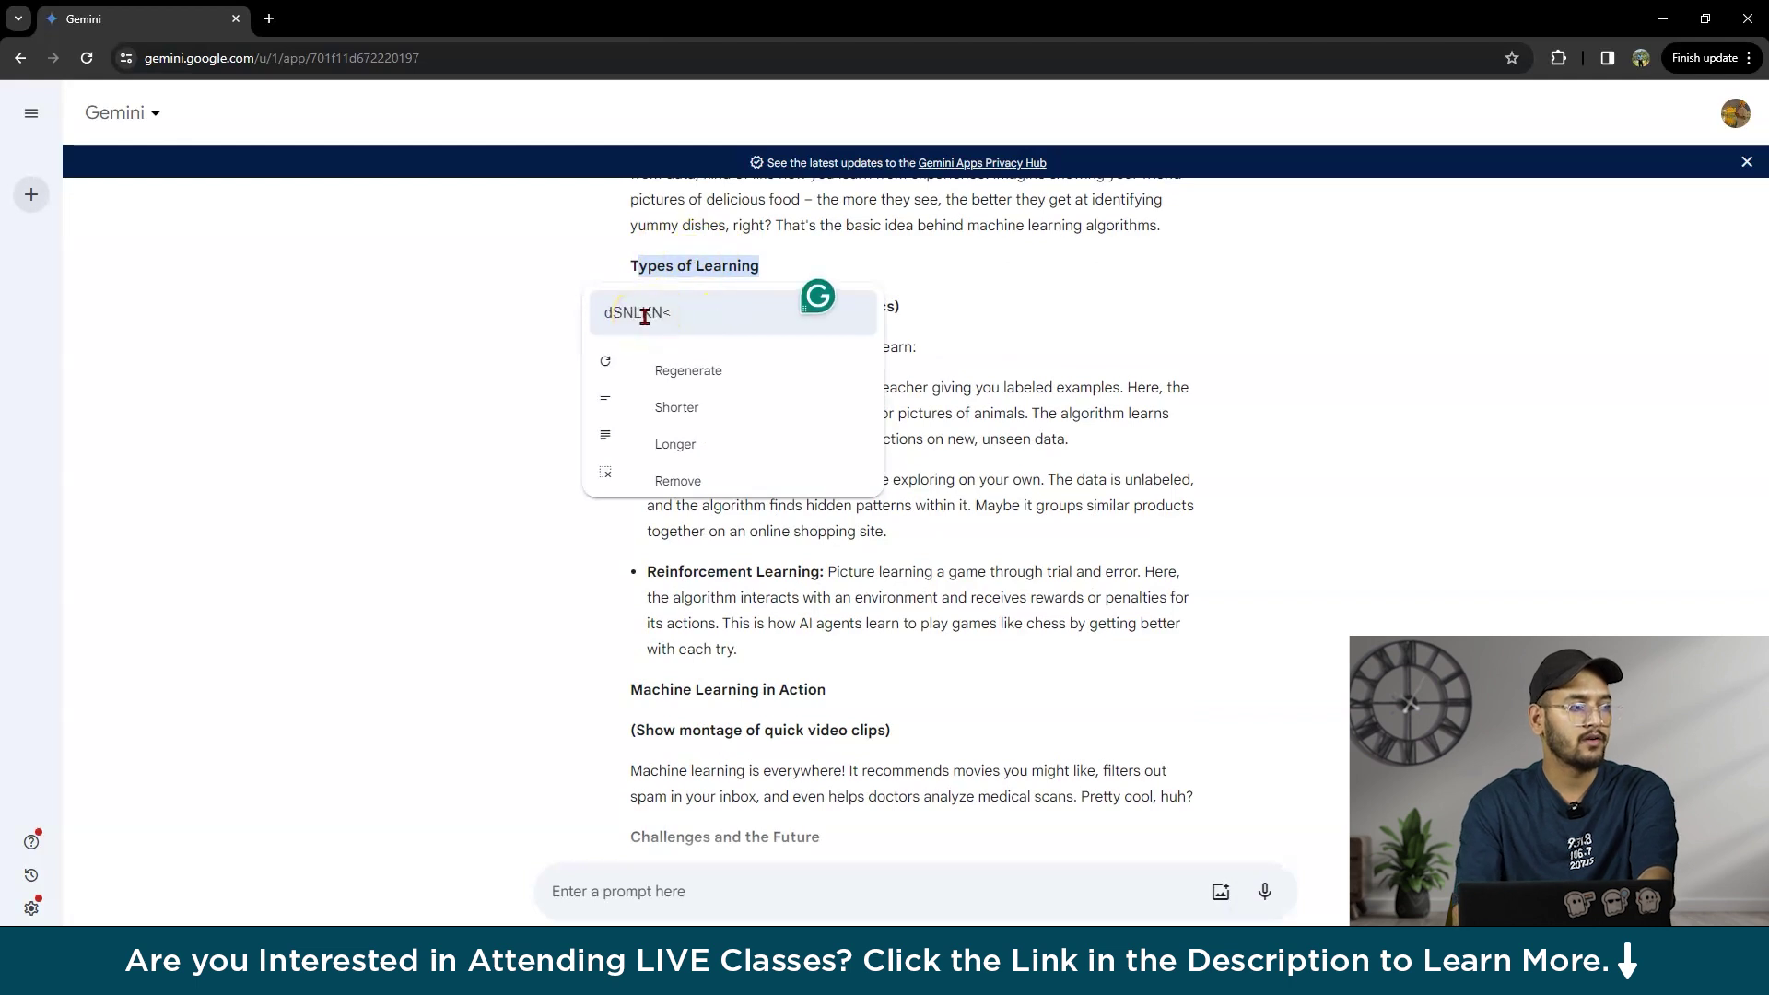
scroll(442, 414, "down", 4)
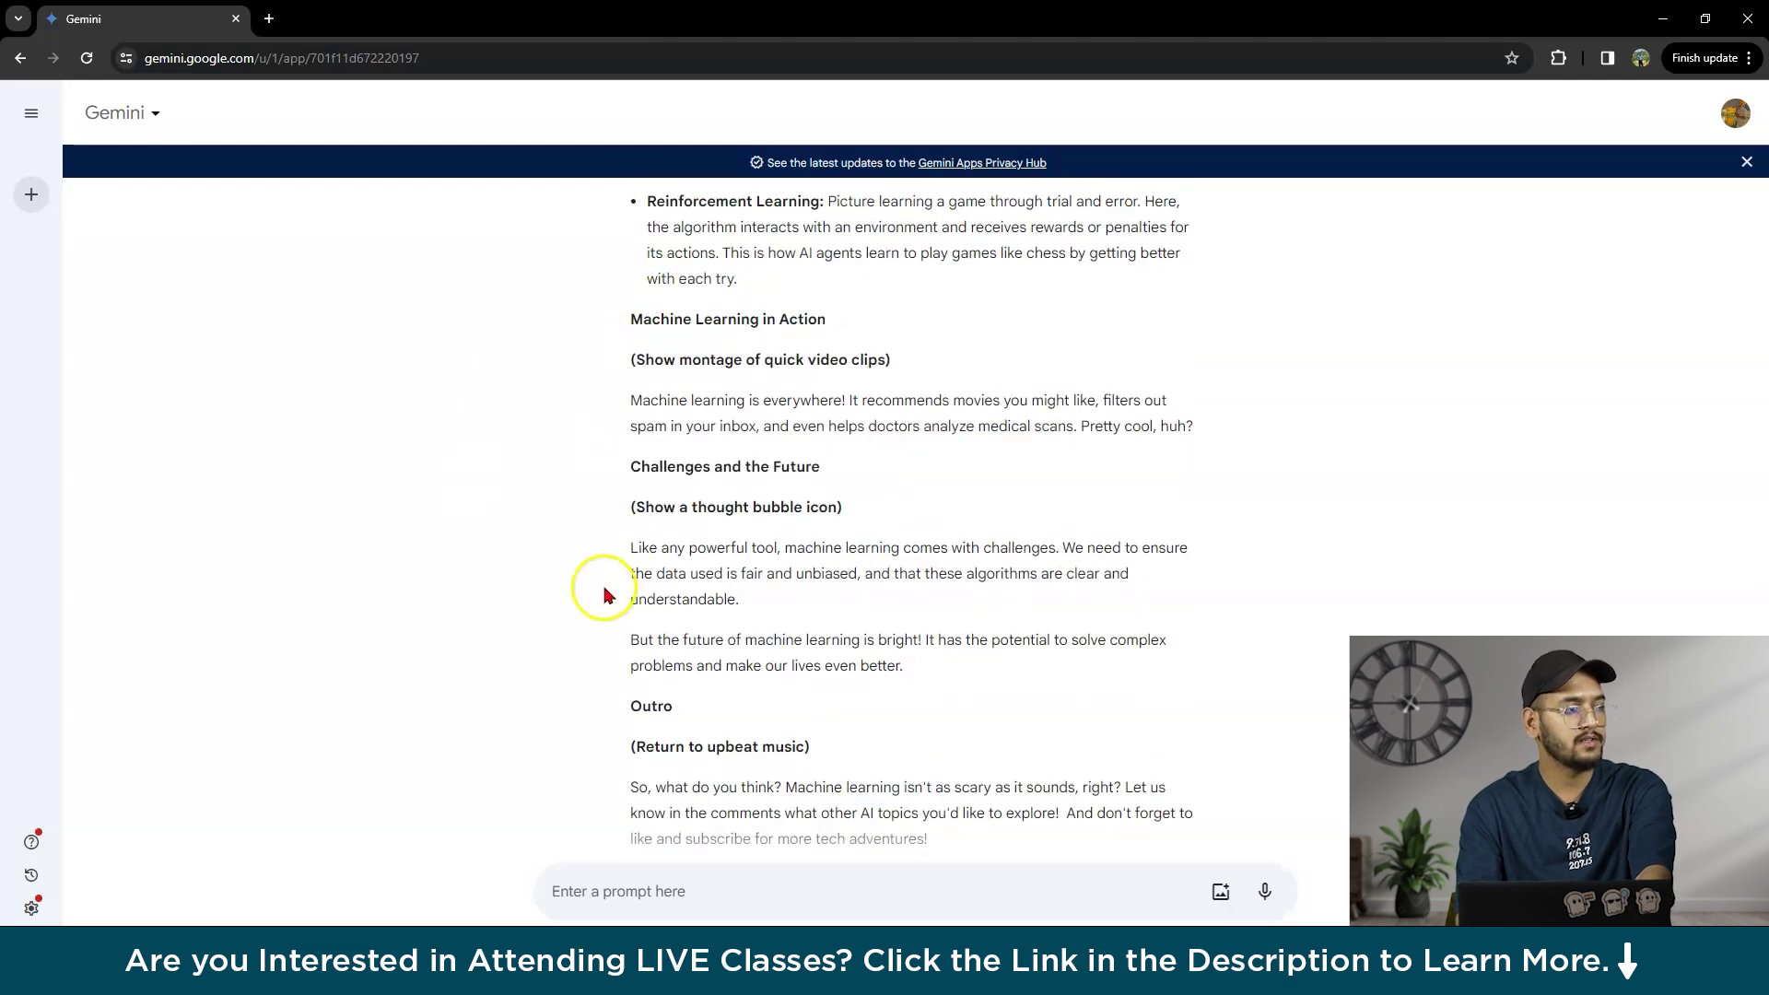
left_click_drag(664, 407, 817, 402)
- Dismiss the rewrite popup and scroll the chat back to the monarch butterfly outline
left_click(541, 481)
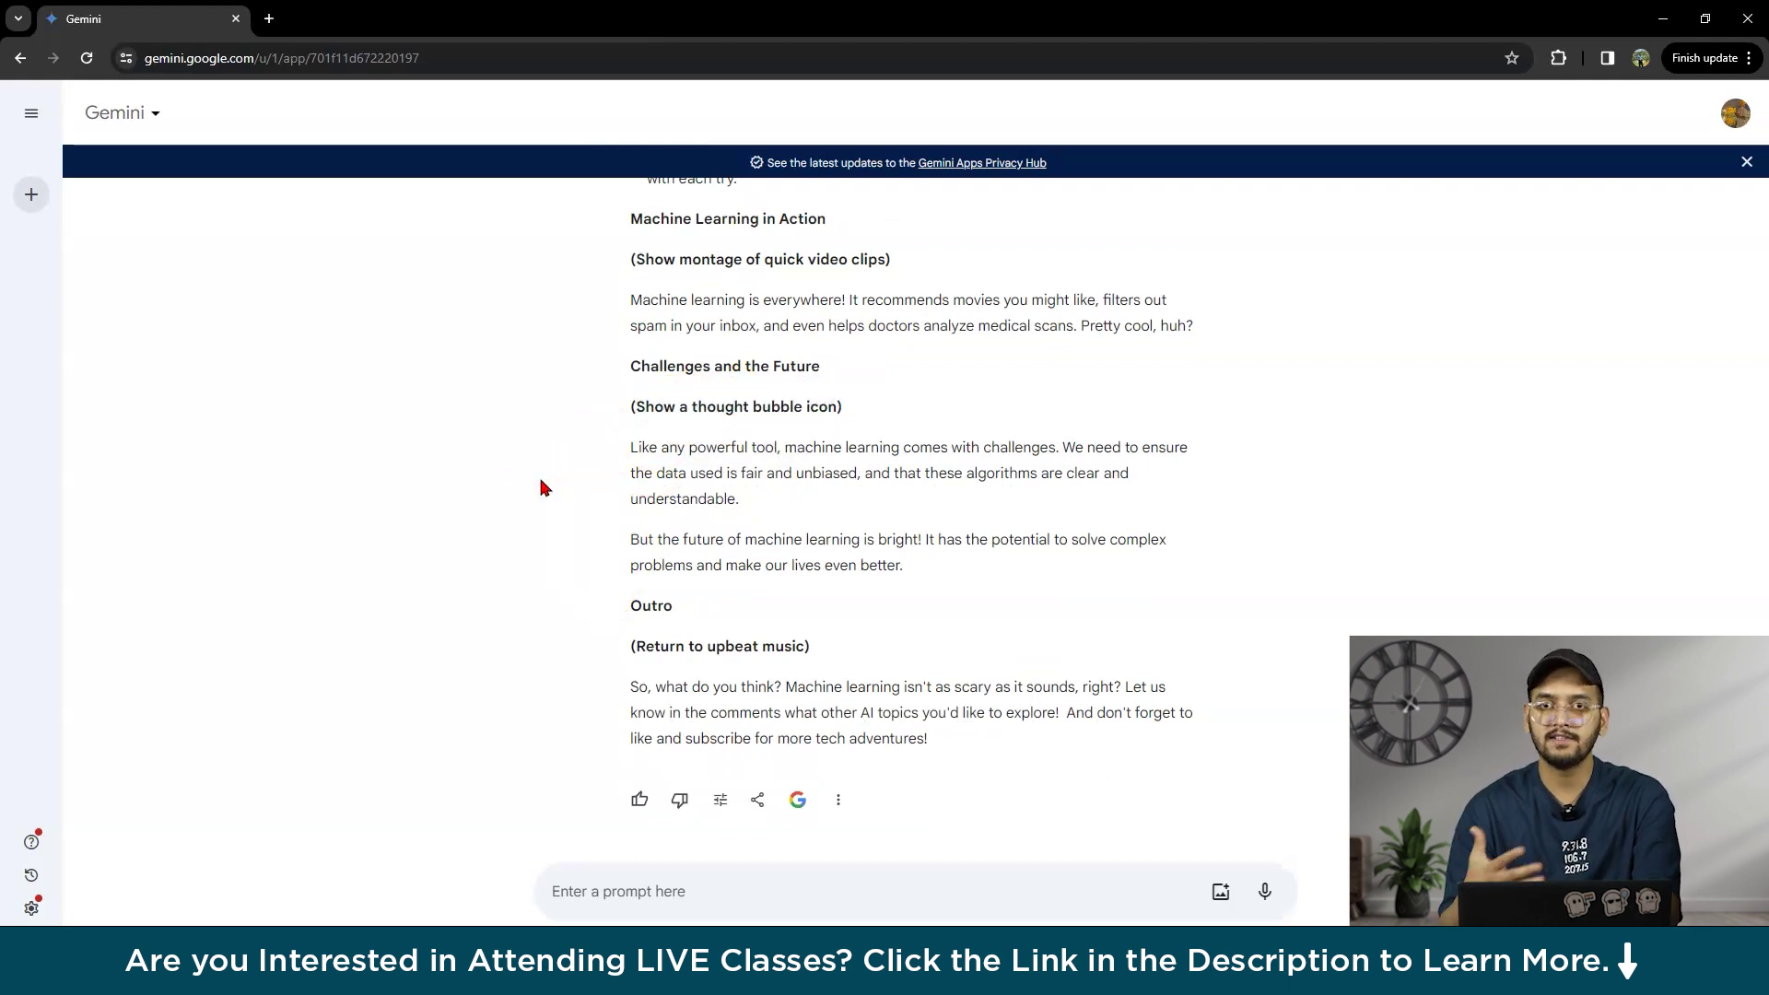
left_click(541, 483)
left_click(126, 399)
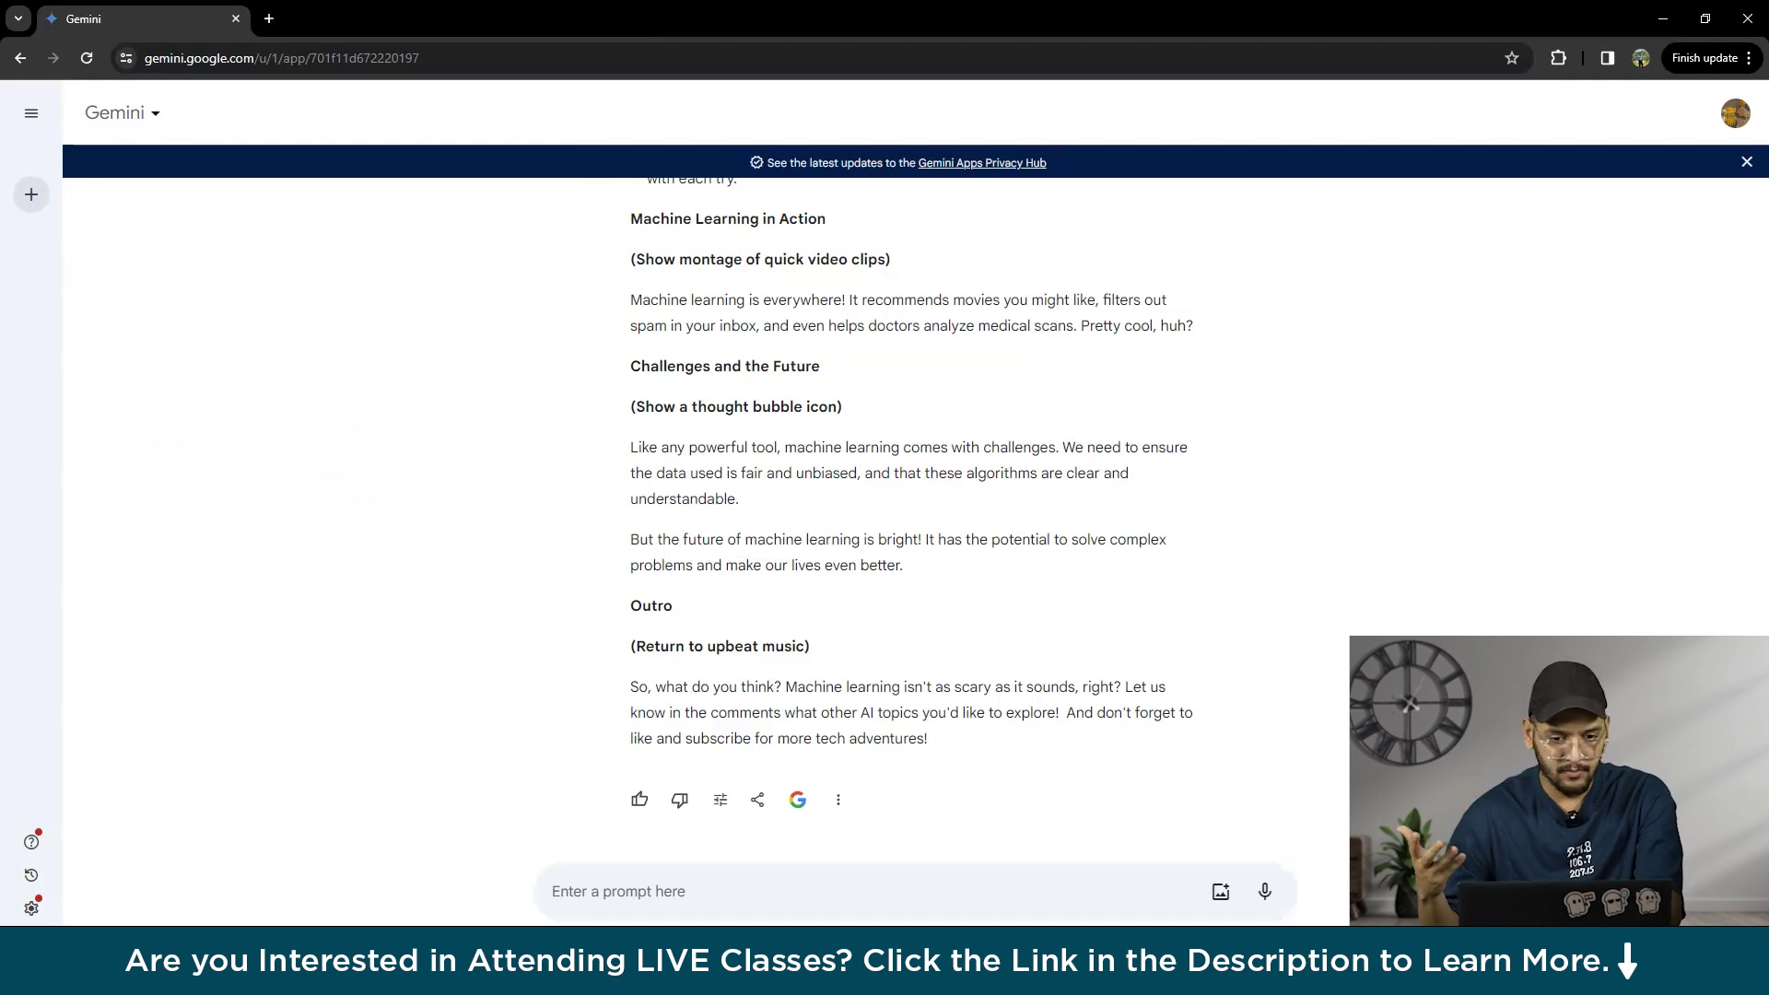
scroll(691, 293, "up", 20)
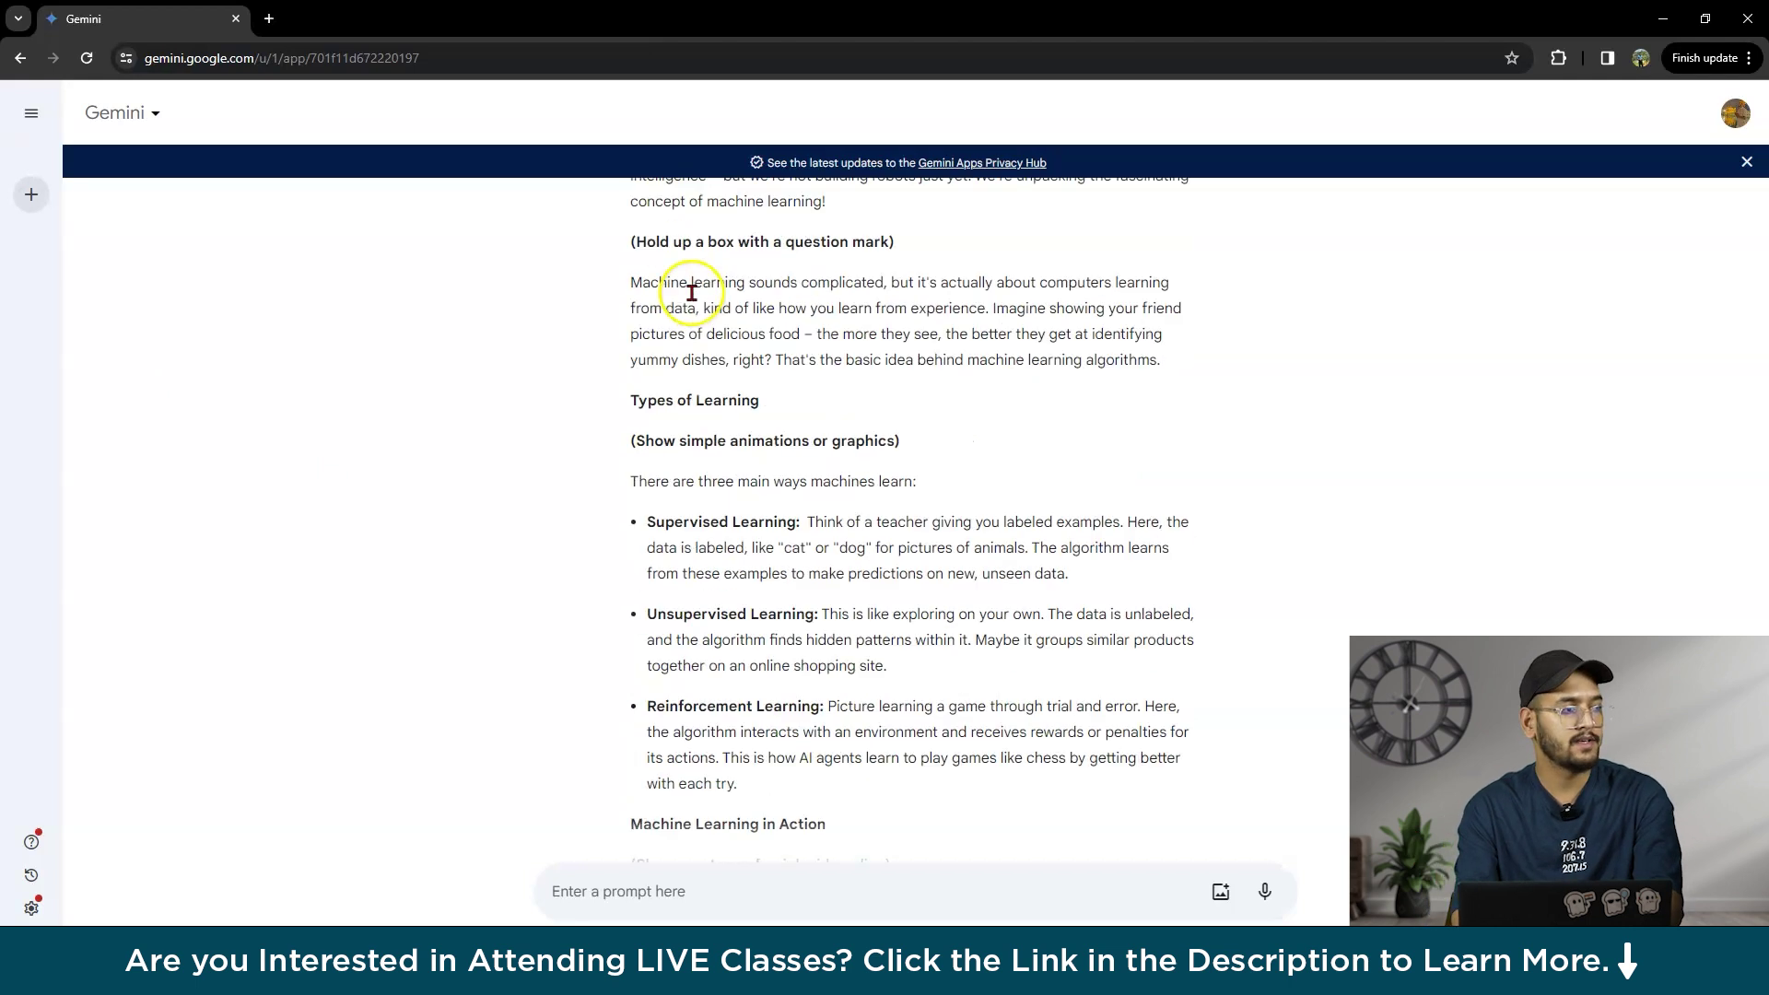
scroll(691, 293, "down", 2)
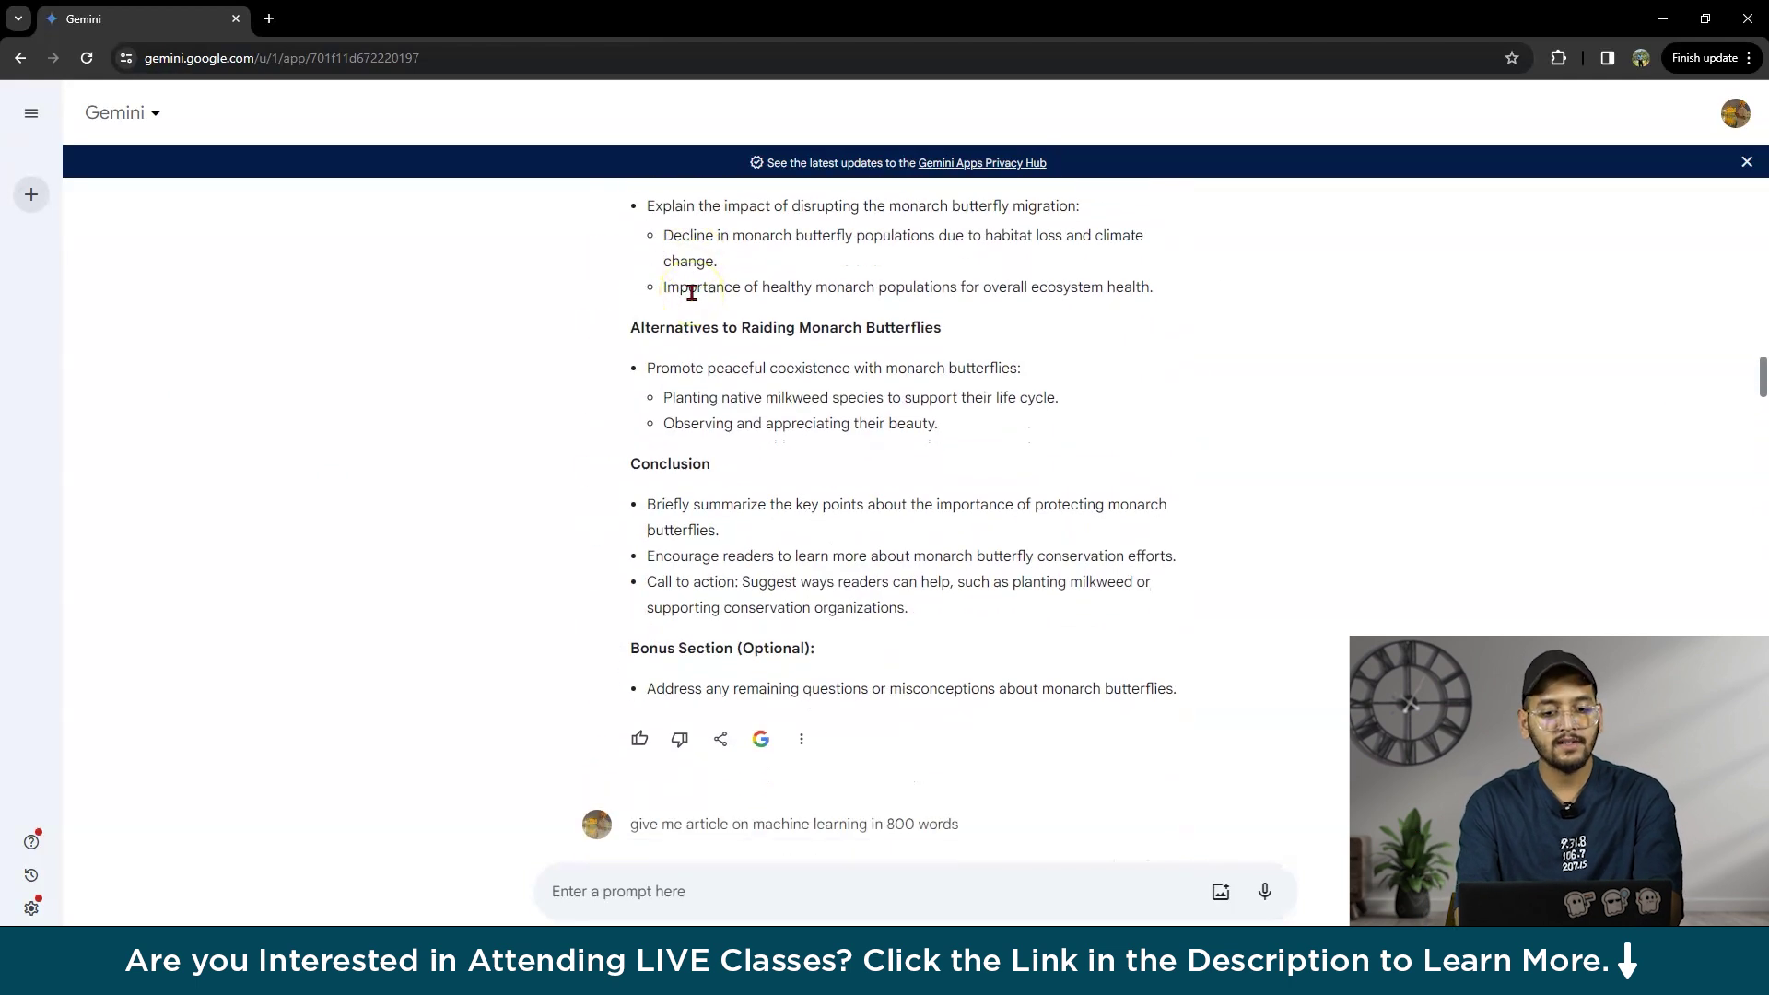